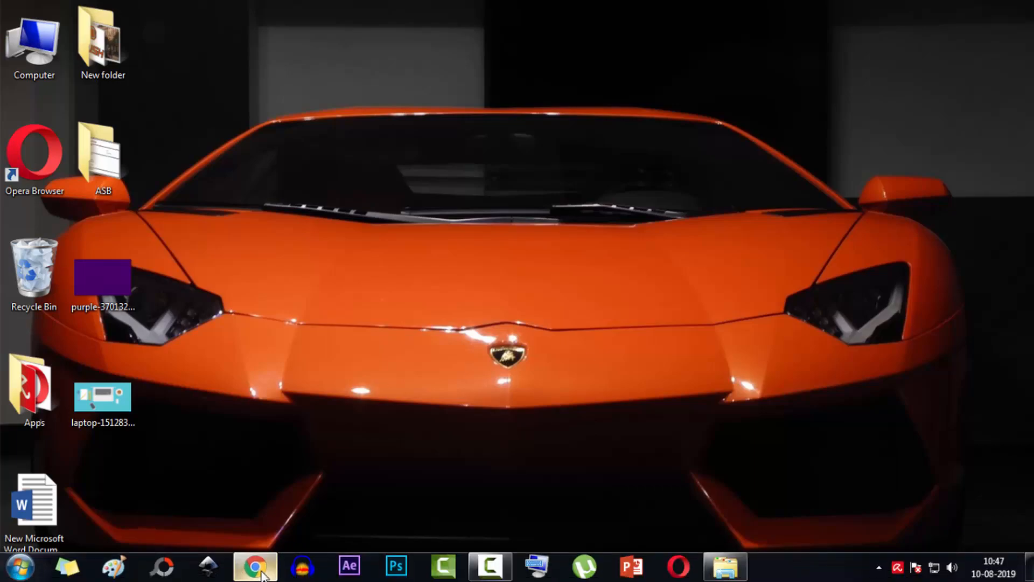
# Switch to the Canva home page in Chrome, search the design types for "blog", and create a 560 × 315 px Blog Banner design.
pyautogui.click(253, 566)
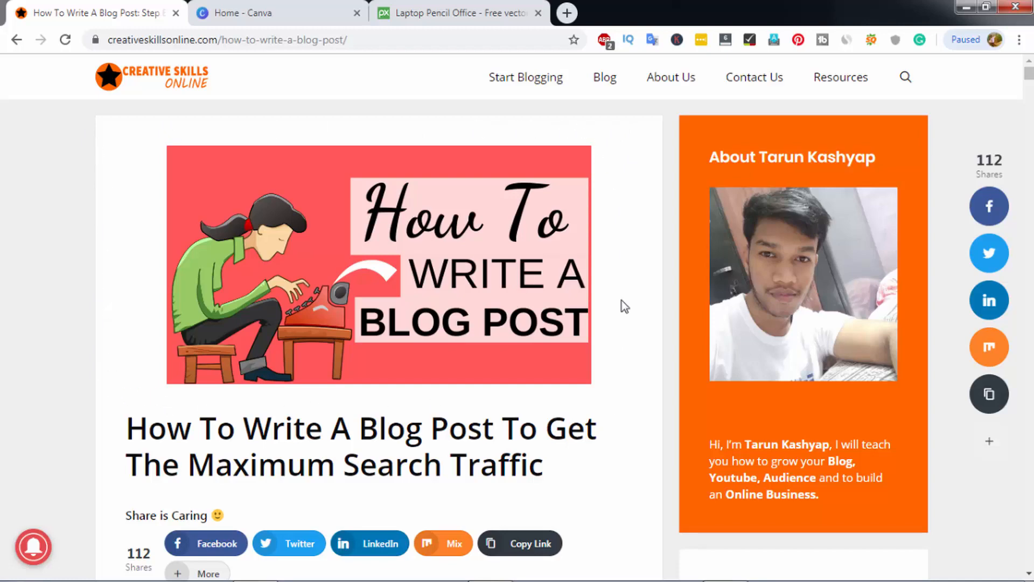
pyautogui.click(288, 11)
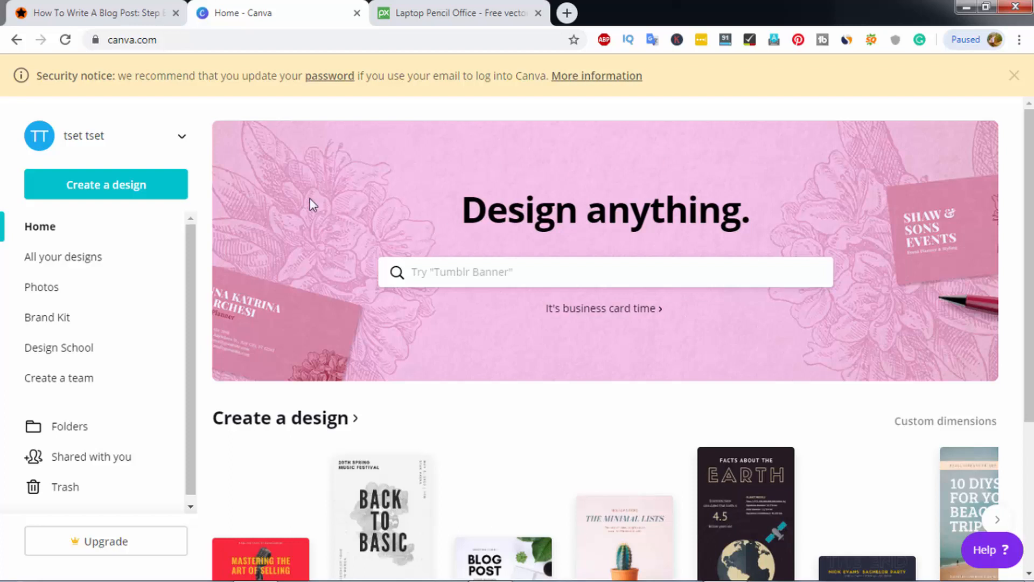
pyautogui.scroll(-5, 981, 254)
pyautogui.scroll(5, 845, 291)
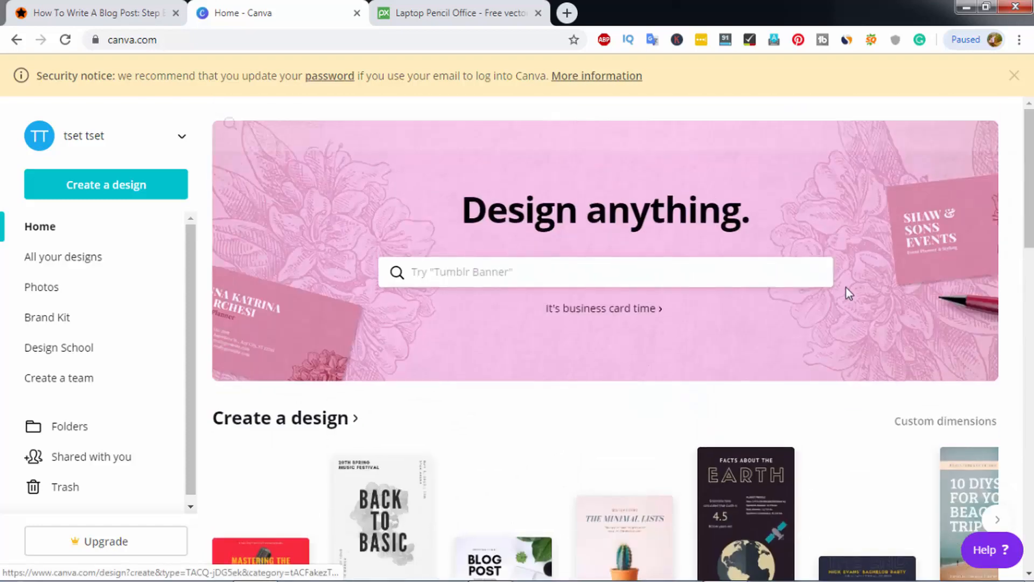
pyautogui.click(444, 271)
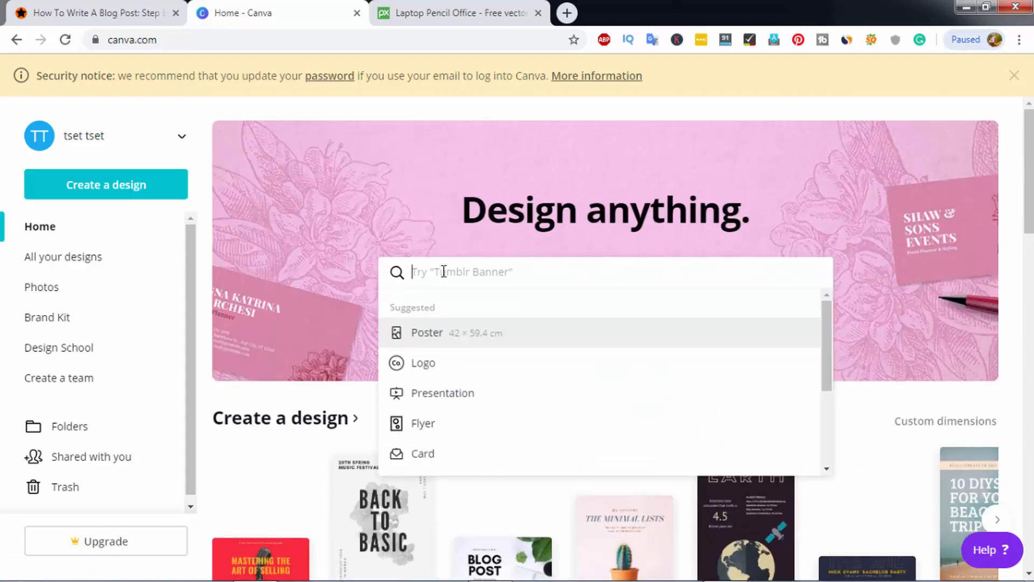
pyautogui.write('blohg')
pyautogui.press('BackSpace')
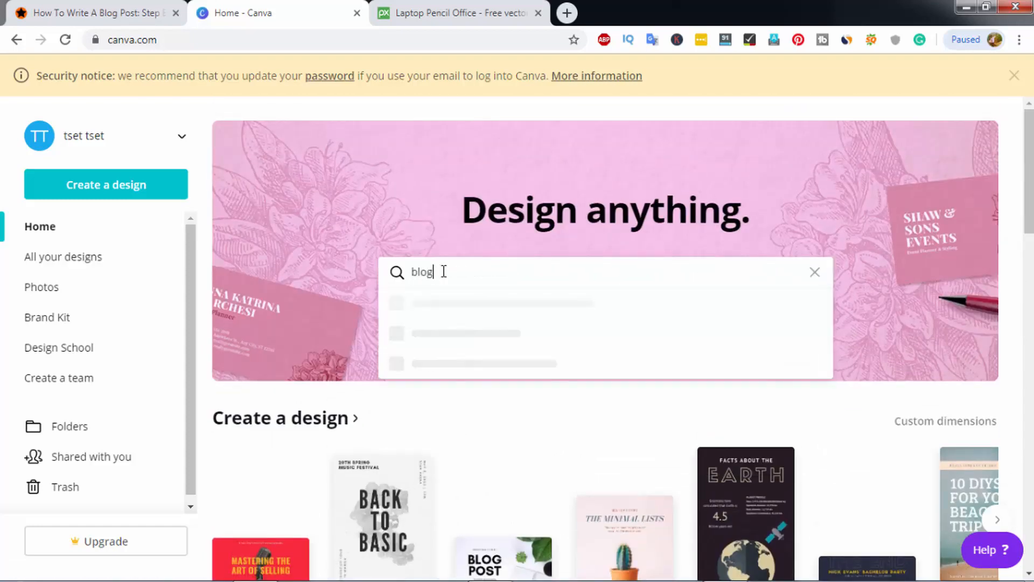
pyautogui.write('g')
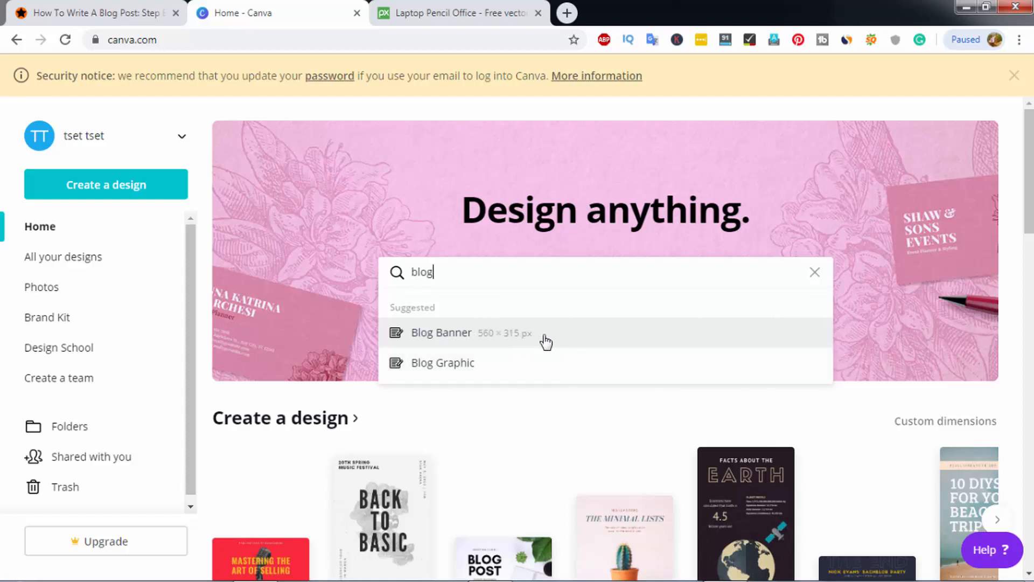
pyautogui.click(494, 338)
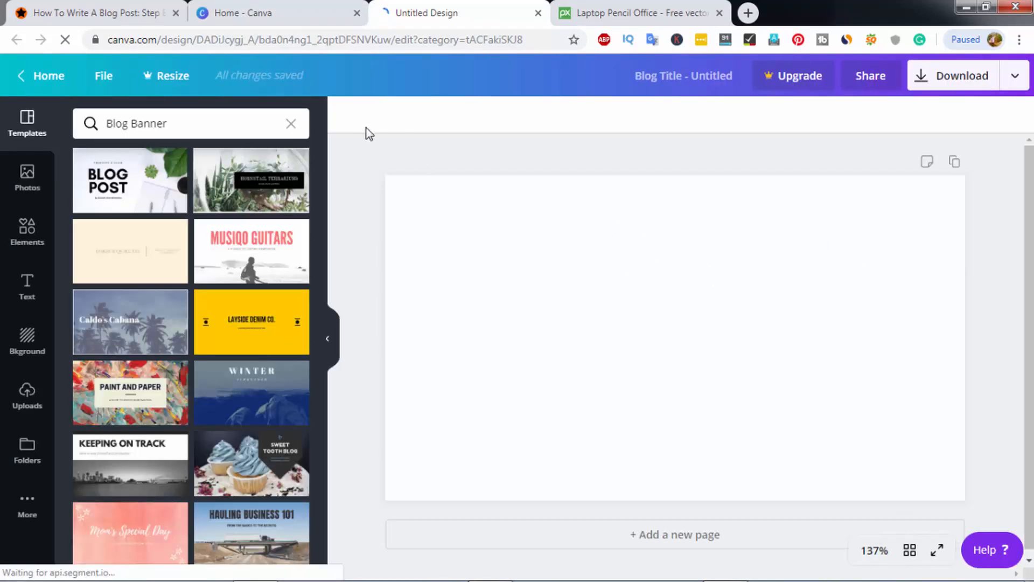
# Look through the Blog Banner templates offered for the blank page.
pyautogui.click(817, 335)
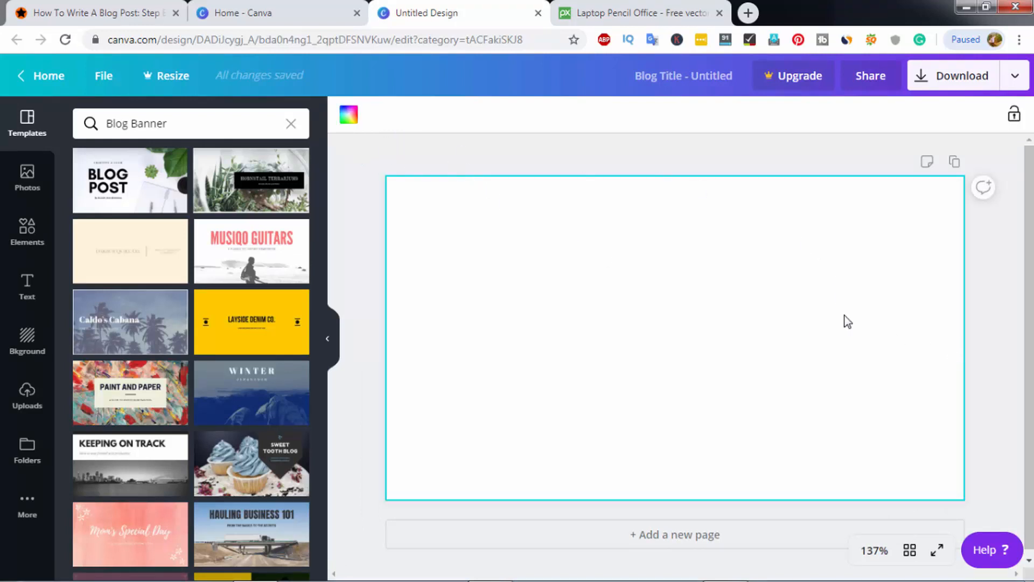
pyautogui.moveTo(348, 147); pyautogui.dragTo(1020, 552)
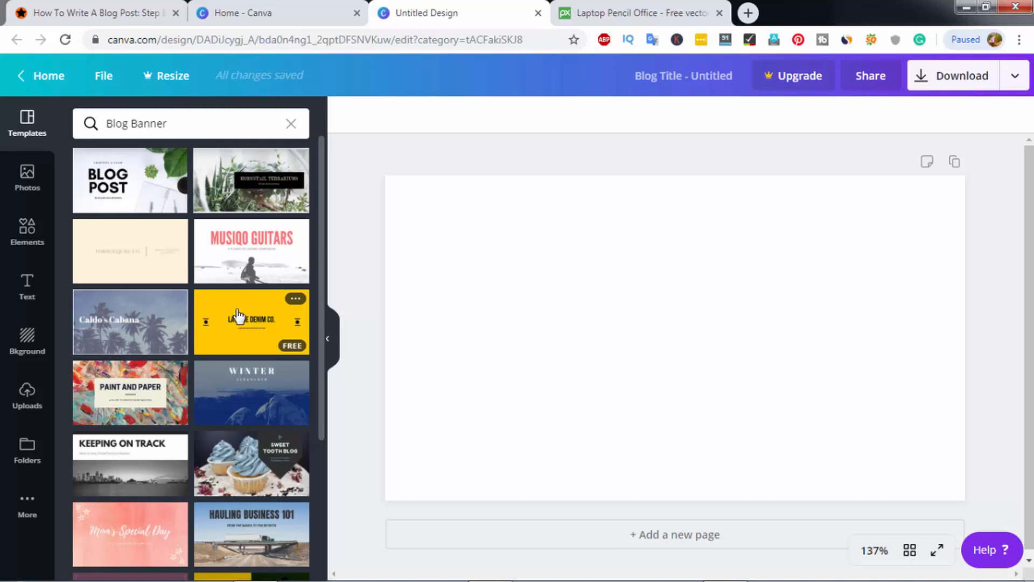
pyautogui.scroll(-4, 238, 317)
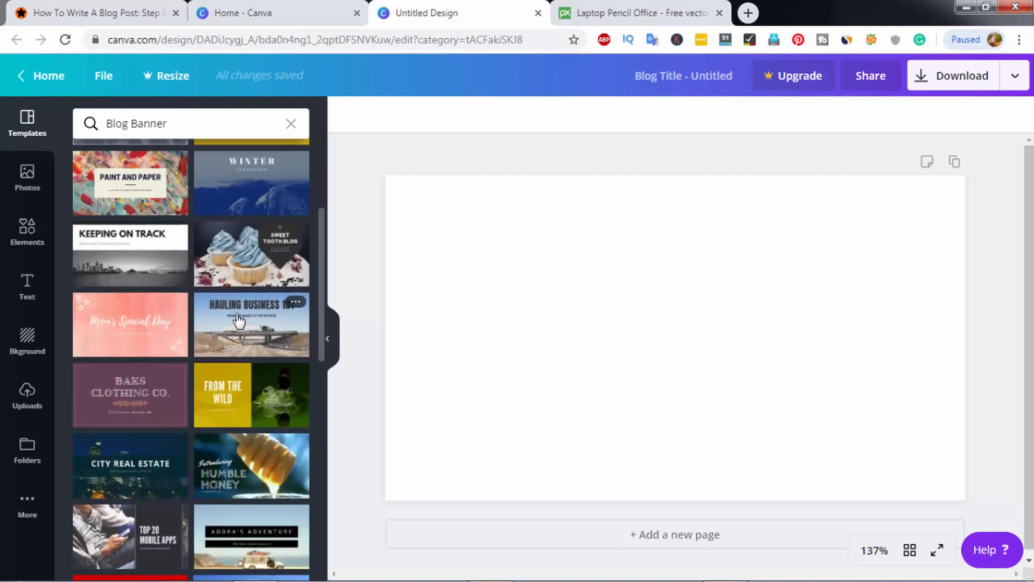
pyautogui.scroll(4, 238, 323)
pyautogui.scroll(-10, 234, 332)
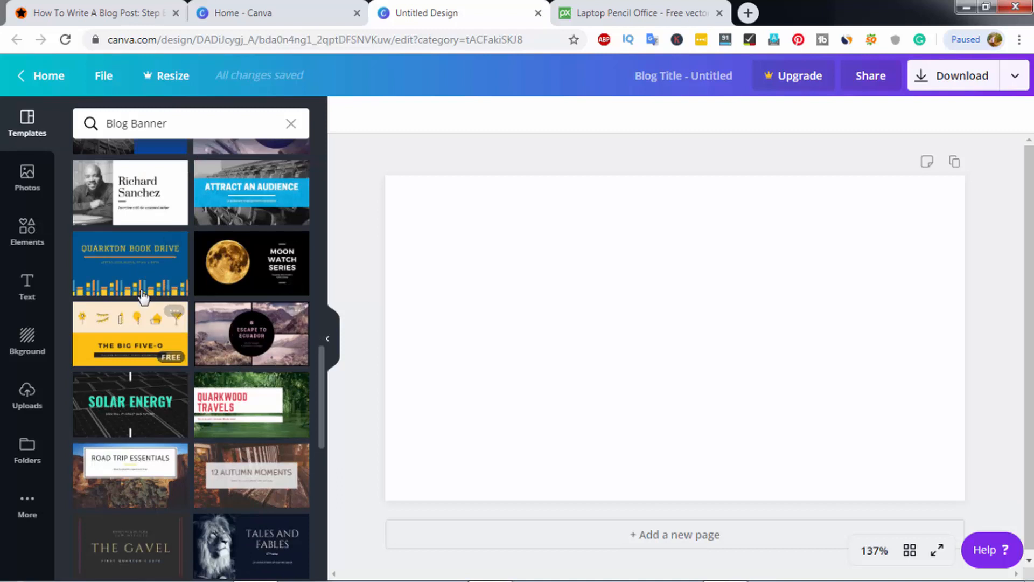
pyautogui.scroll(-3, 240, 355)
pyautogui.scroll(5, 237, 334)
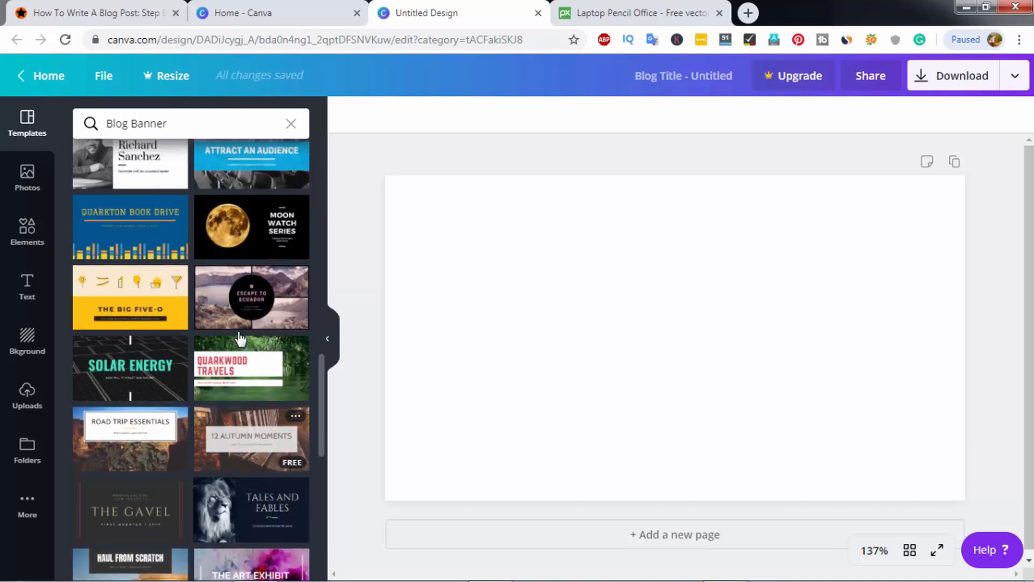
pyautogui.scroll(-6, 231, 335)
pyautogui.scroll(-3, 278, 419)
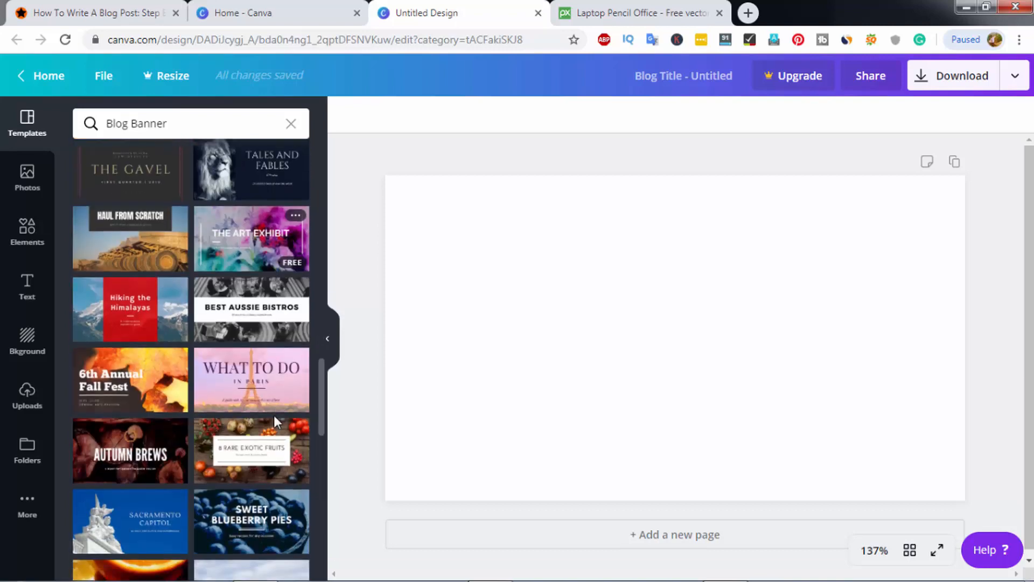
pyautogui.moveTo(361, 151); pyautogui.dragTo(1000, 507)
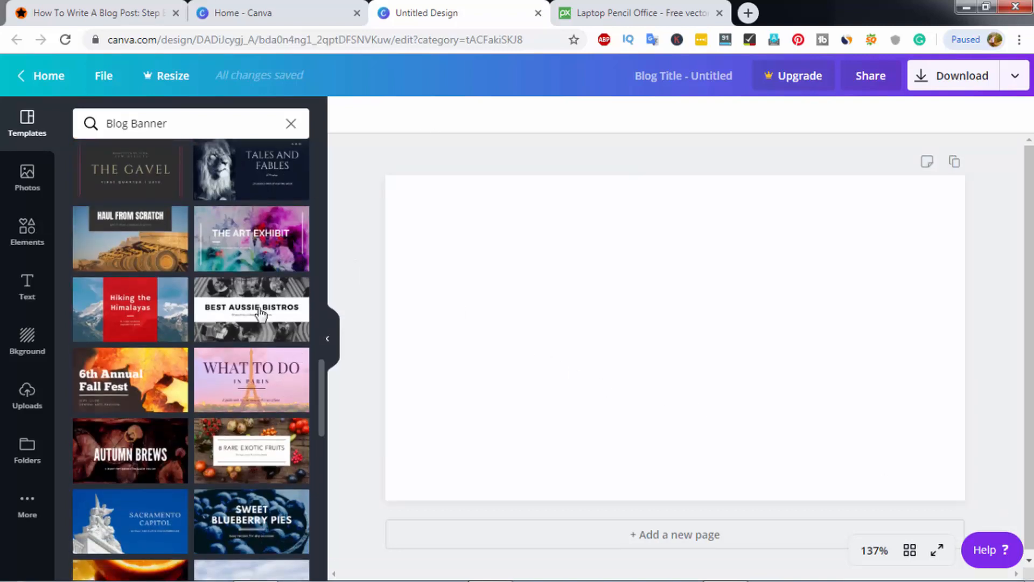
pyautogui.scroll(2, 257, 345)
pyautogui.scroll(-2, 257, 346)
pyautogui.scroll(-4, 257, 346)
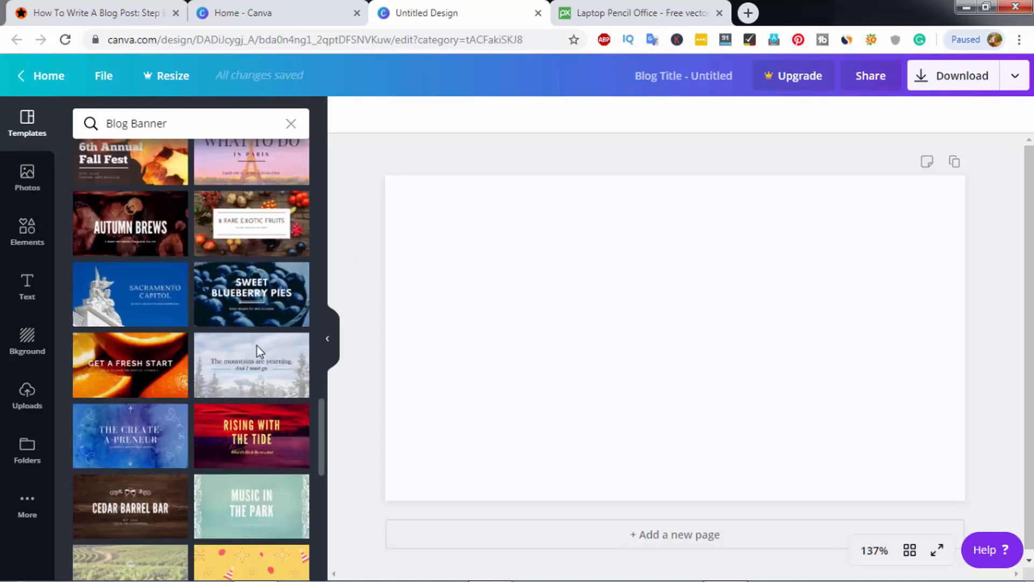
pyautogui.scroll(-7, 256, 345)
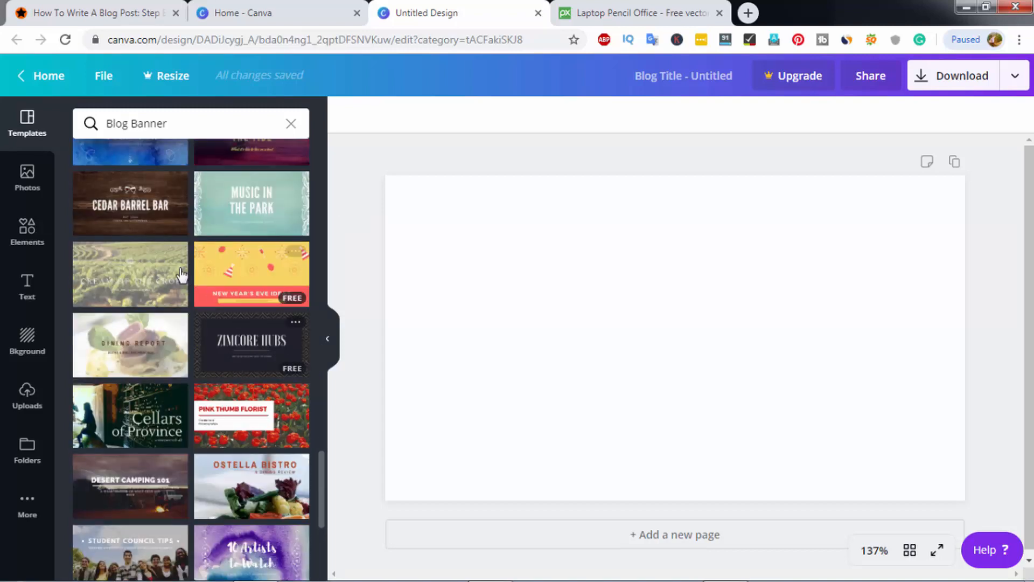
pyautogui.scroll(-6, 242, 410)
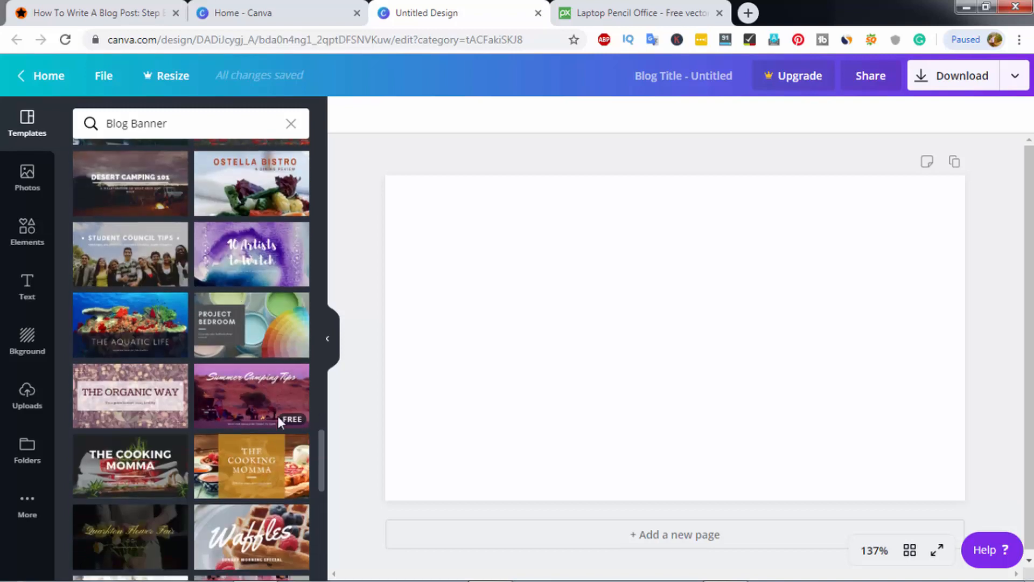
# Apply "The Aquatic Life" template to the page, and delete its text, overlay and coral reef background.
pyautogui.click(133, 330)
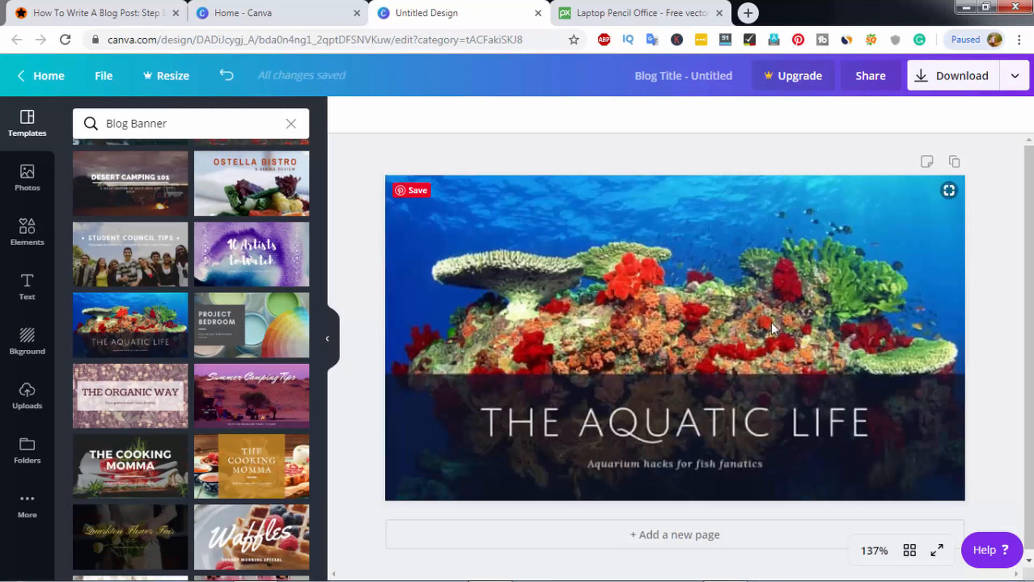
pyautogui.moveTo(603, 293); pyautogui.dragTo(1025, 529)
pyautogui.press('Delete')
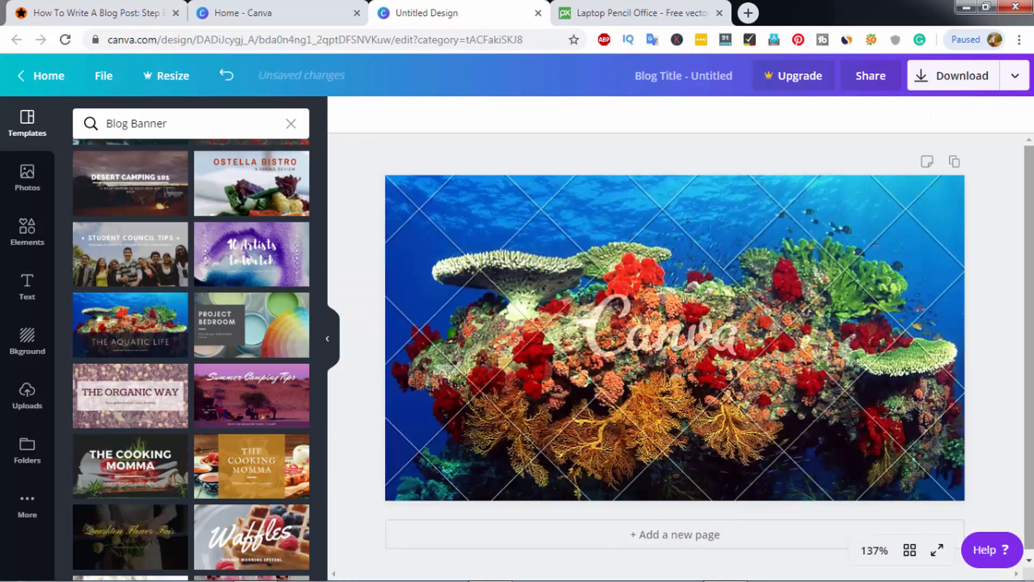
pyautogui.click(540, 291)
pyautogui.press('Delete')
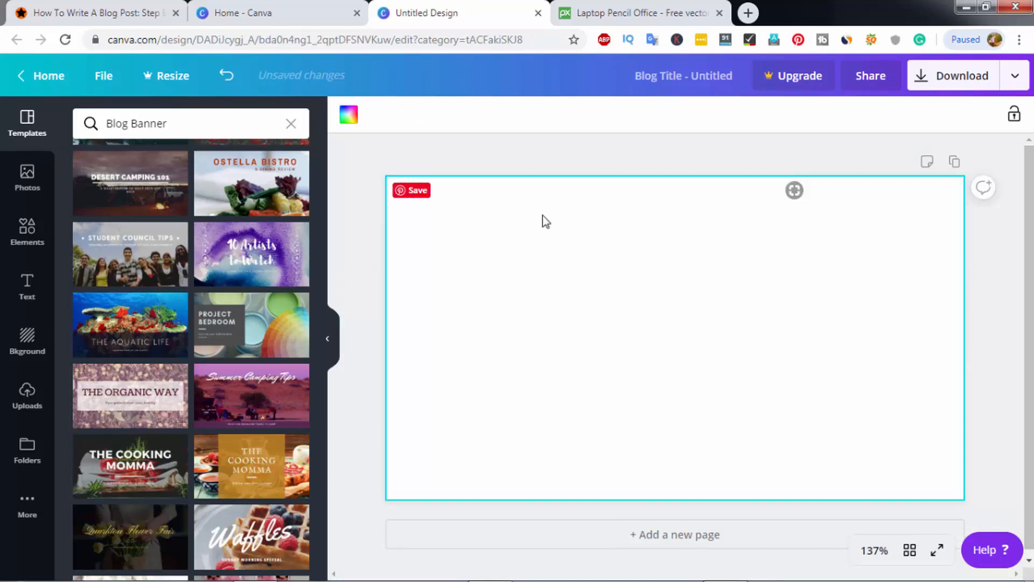
pyautogui.click(390, 169)
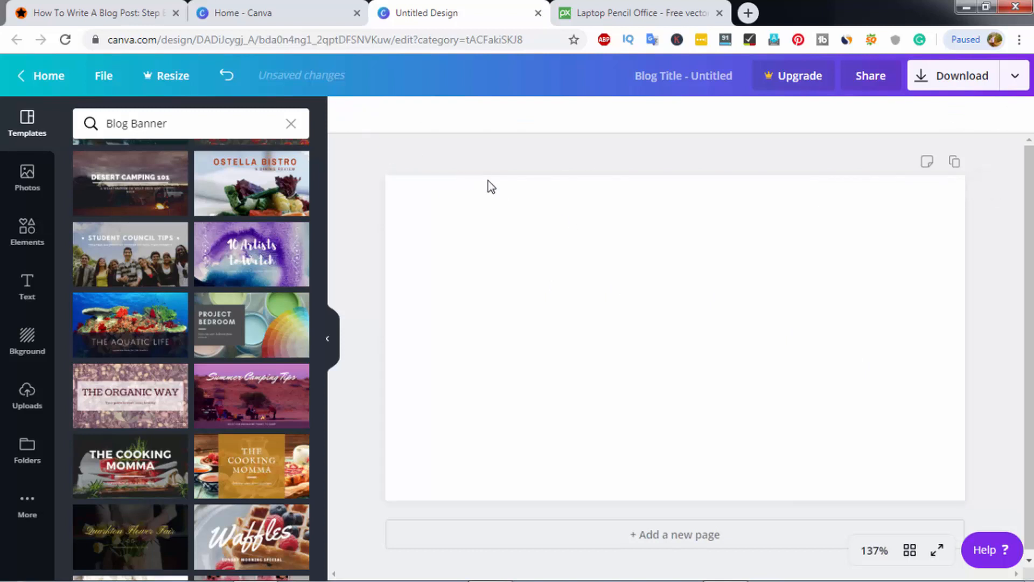
pyautogui.click(586, 291)
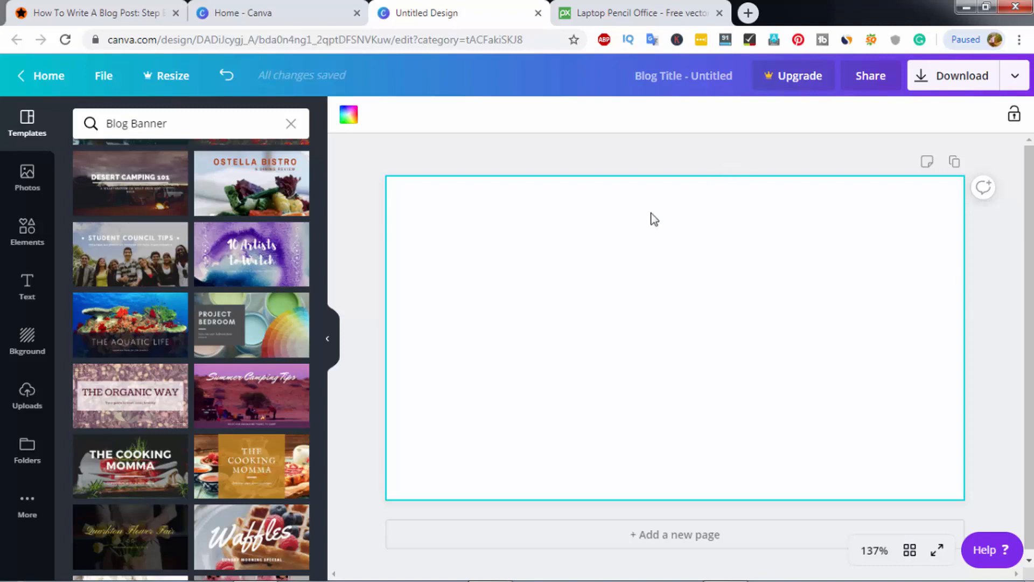
# Switch to the Pixabay page of the laptop and pencil illustration and examine its license terms on commercial use and attribution.
pyautogui.click(608, 12)
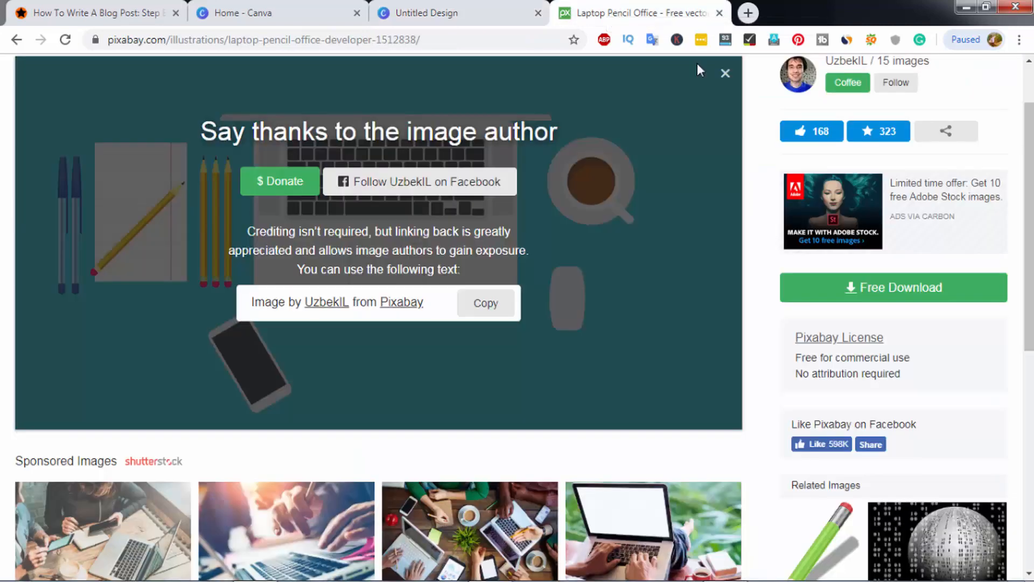
pyautogui.scroll(2, 479, 184)
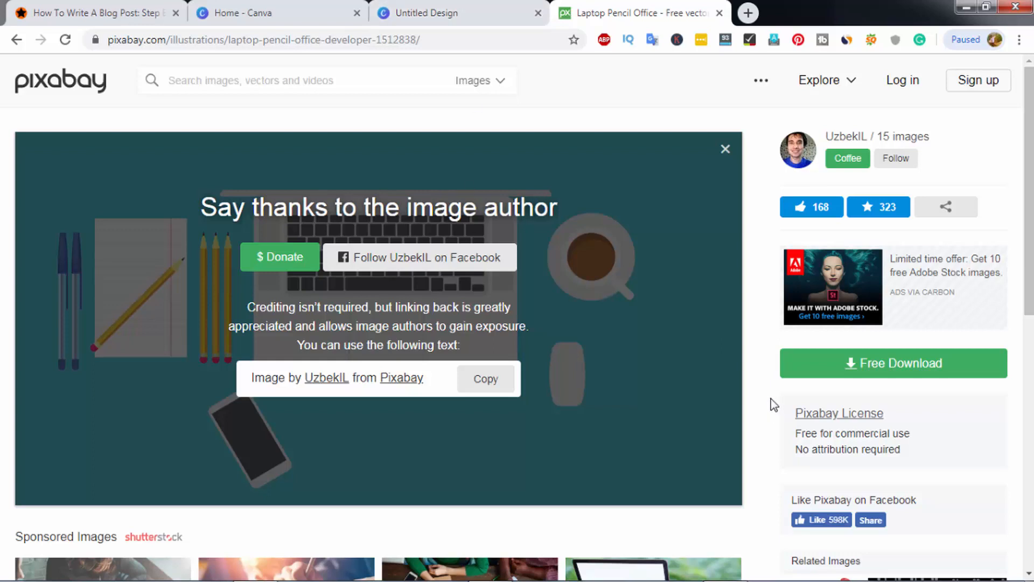
pyautogui.moveTo(771, 399); pyautogui.dragTo(993, 481)
pyautogui.click(986, 471)
pyautogui.moveTo(919, 448)
pyautogui.mouseDown()
pyautogui.moveTo(791, 453)
pyautogui.moveTo(935, 439)
pyautogui.mouseUp()
pyautogui.click(785, 425)
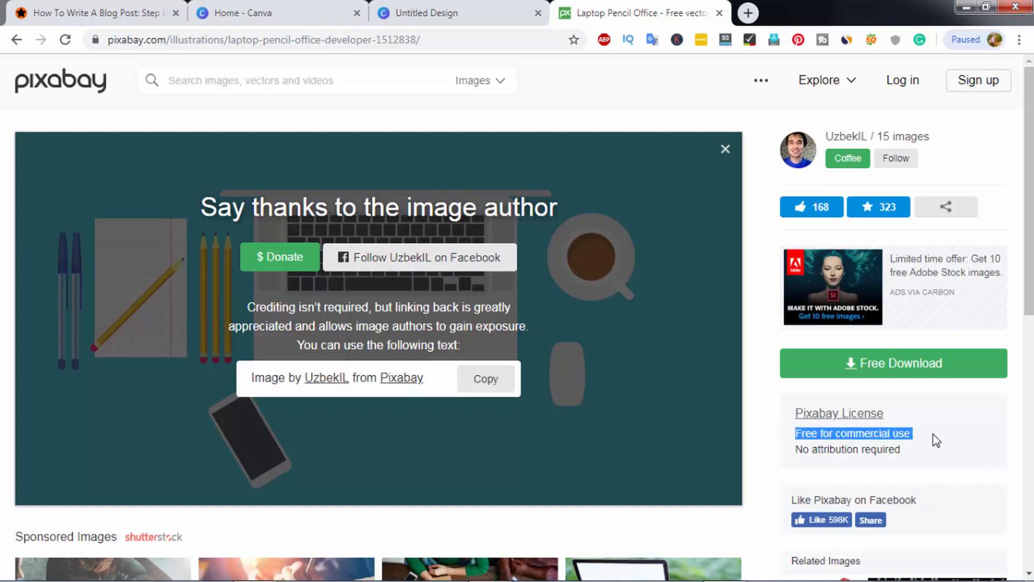
pyautogui.click(937, 439)
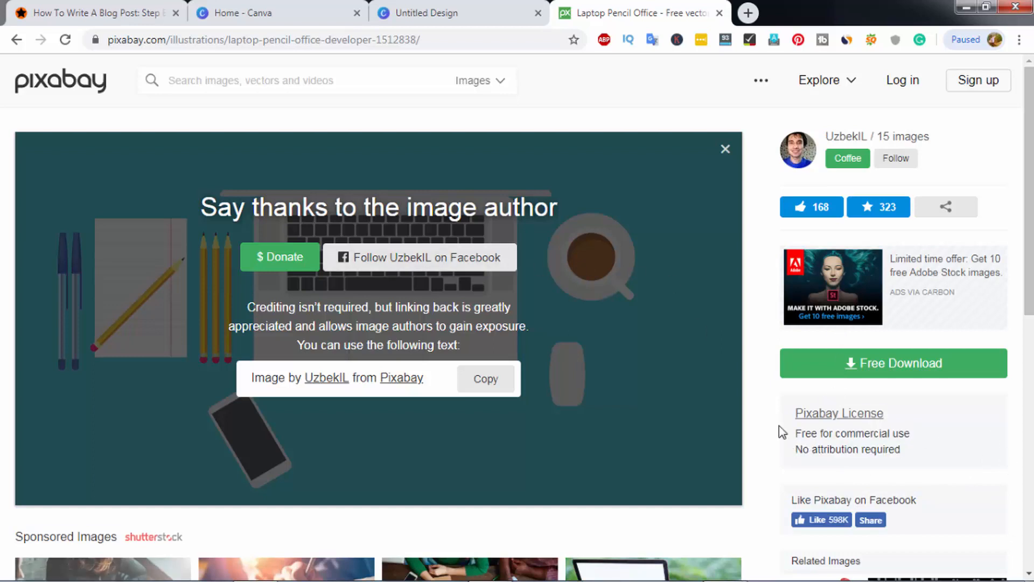
pyautogui.moveTo(783, 431); pyautogui.dragTo(889, 450)
pyautogui.click(961, 465)
# Search Pixabay for "background" and look through the resulting images.
pyautogui.click(255, 76)
pyautogui.write('ba')
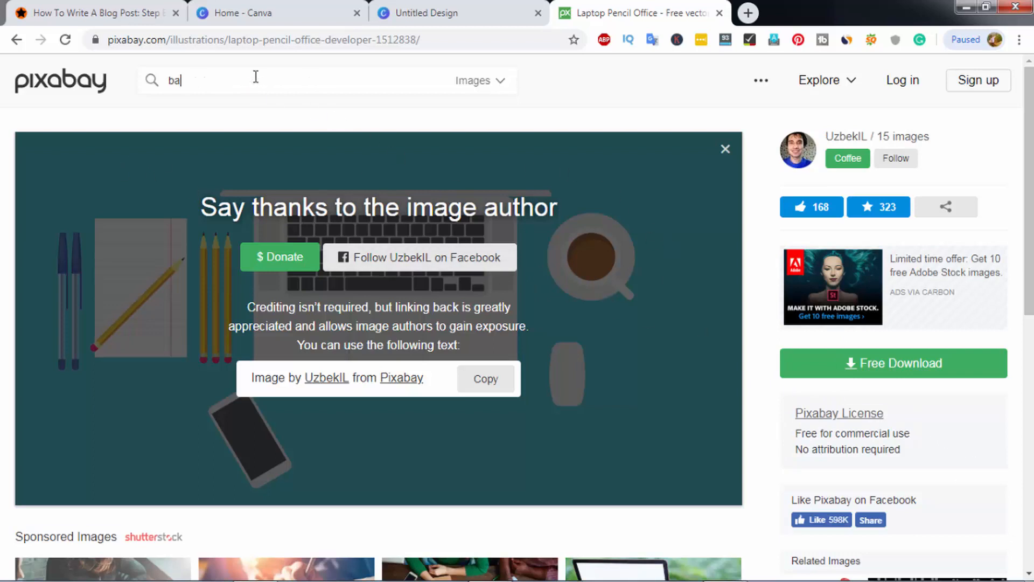
pyautogui.write('ckground')
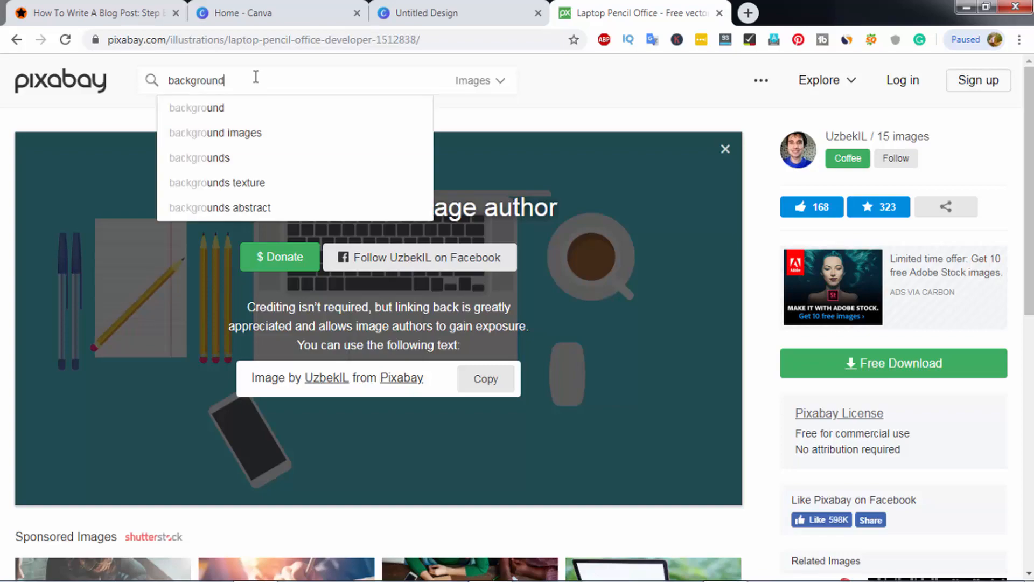
pyautogui.press('Return')
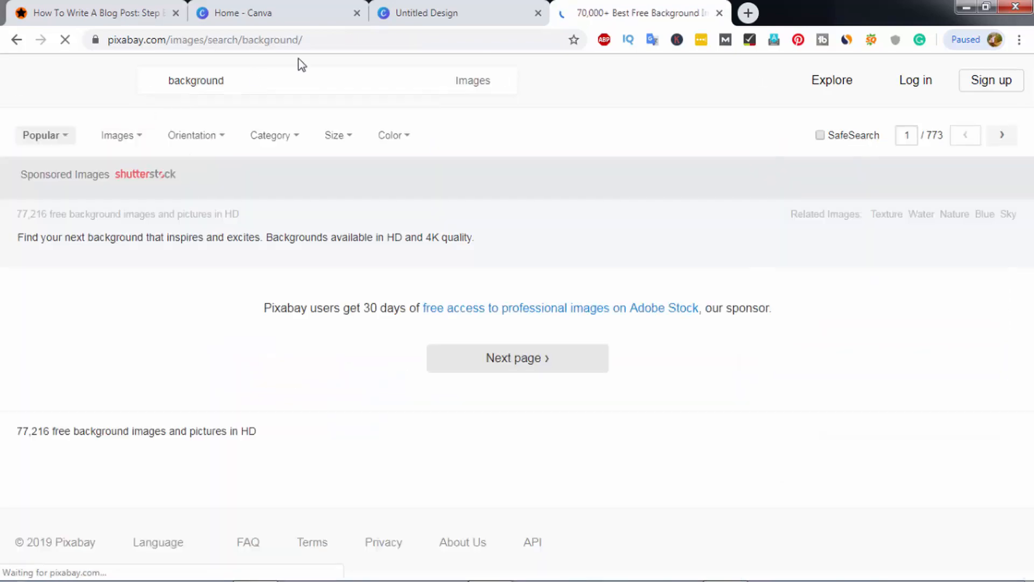
pyautogui.scroll(-10, 624, 335)
pyautogui.scroll(10, 605, 328)
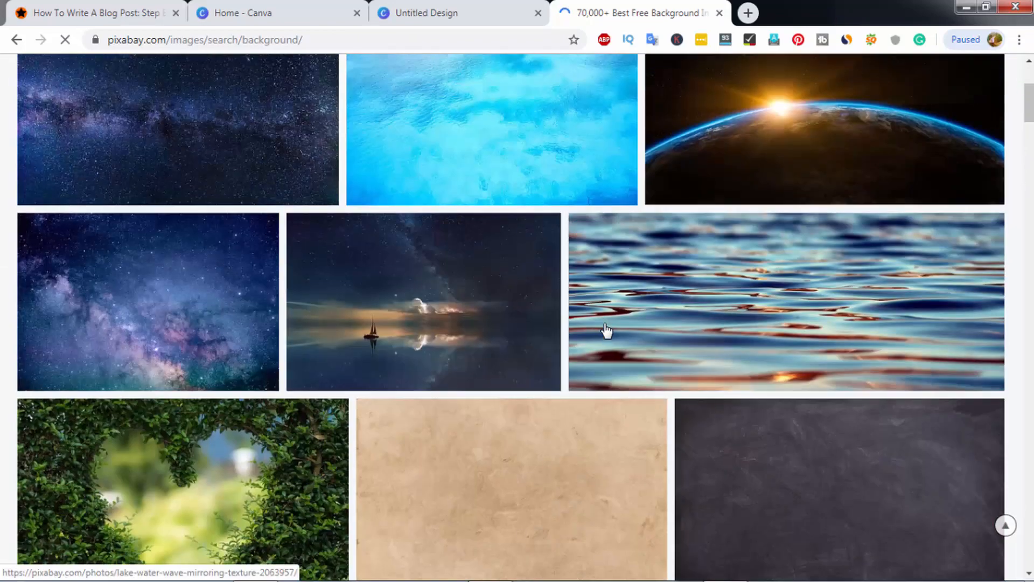
pyautogui.scroll(-15, 601, 325)
pyautogui.scroll(15, 473, 312)
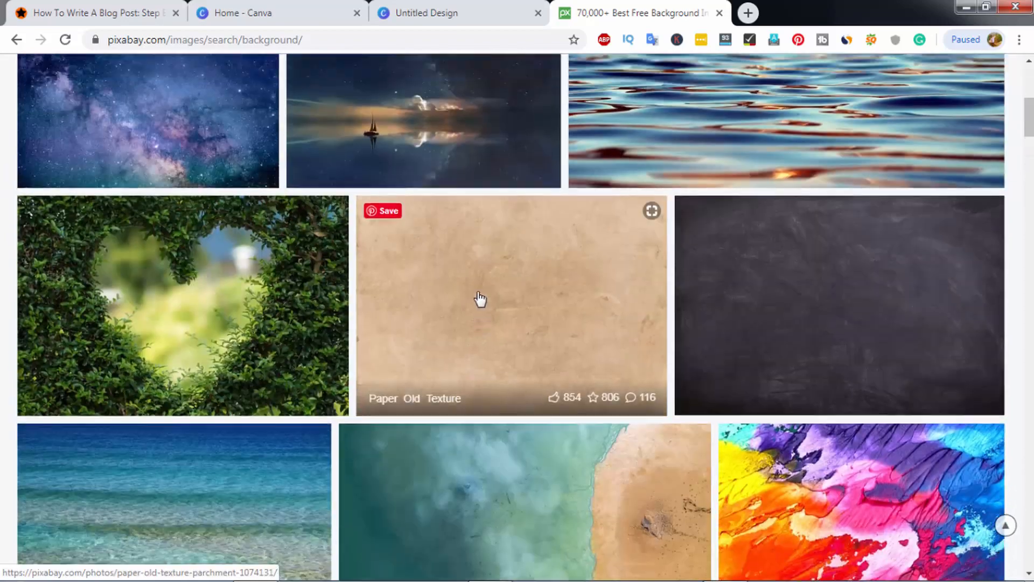
# Restrict the "background" search to illustrations and browse the results for a suitable banner image.
pyautogui.moveTo(483, 87)
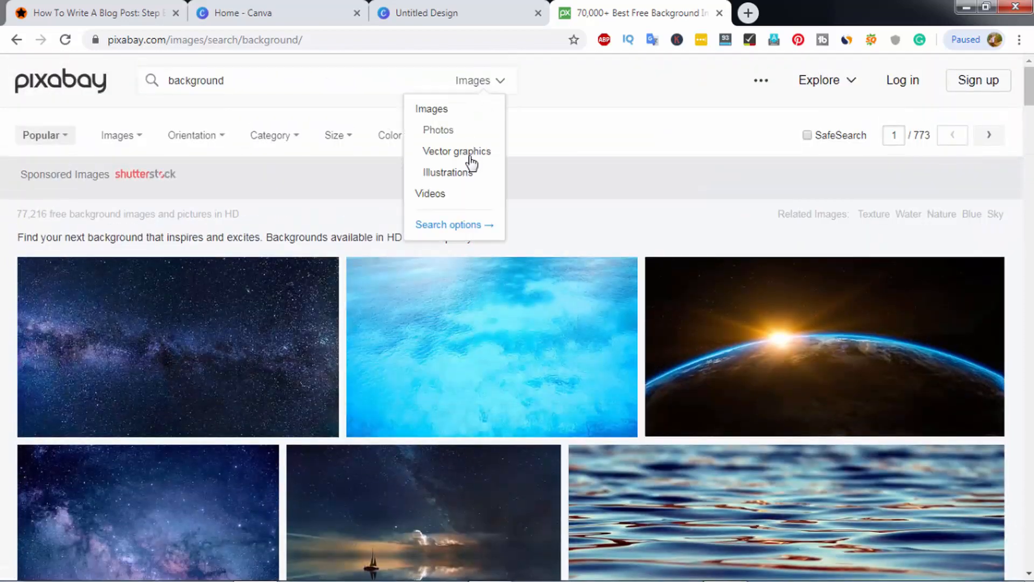
pyautogui.click(464, 176)
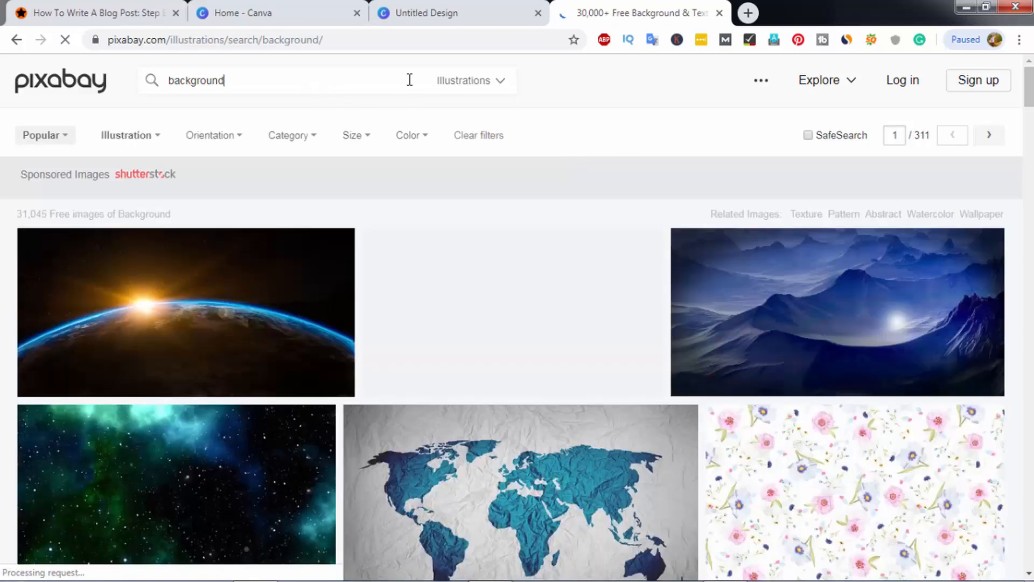
pyautogui.scroll(-6, 375, 224)
pyautogui.scroll(-14, 375, 225)
pyautogui.scroll(6, 684, 237)
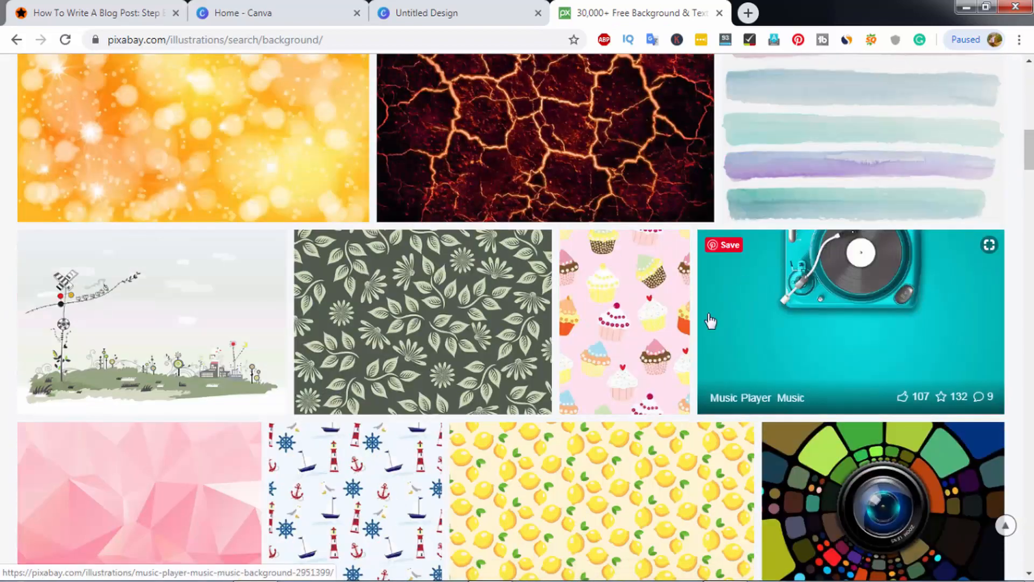
pyautogui.scroll(-7, 709, 323)
pyautogui.scroll(-12, 858, 350)
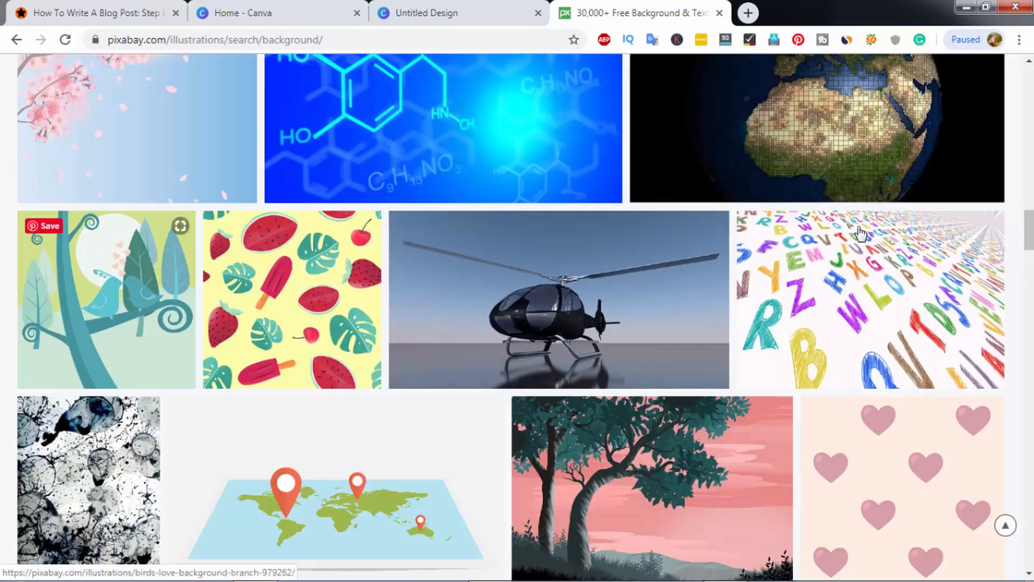
# Browse further through the background illustrations and open the page of the purple acrylic paint texture.
pyautogui.scroll(-4, 681, 289)
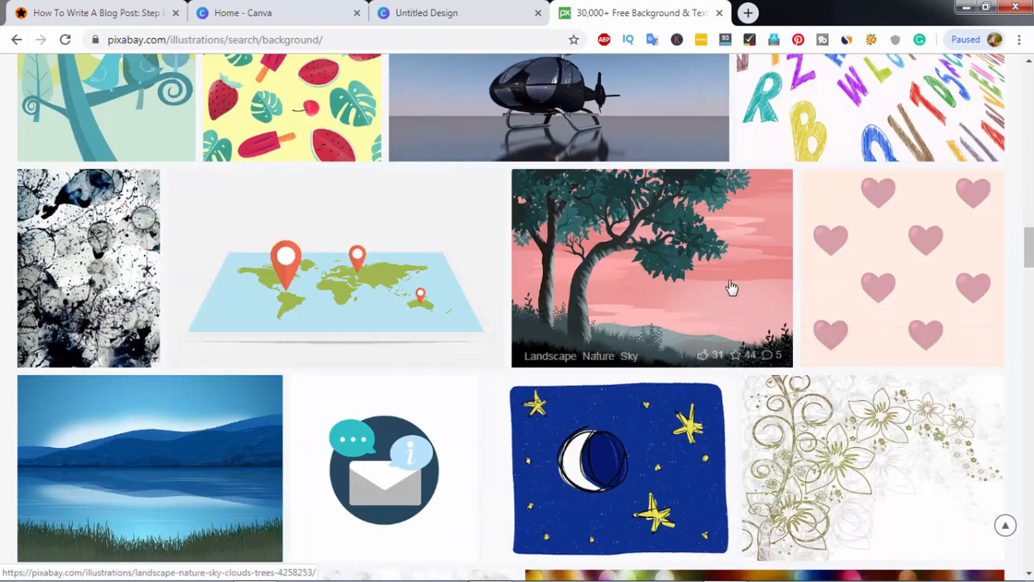
pyautogui.scroll(2, 539, 205)
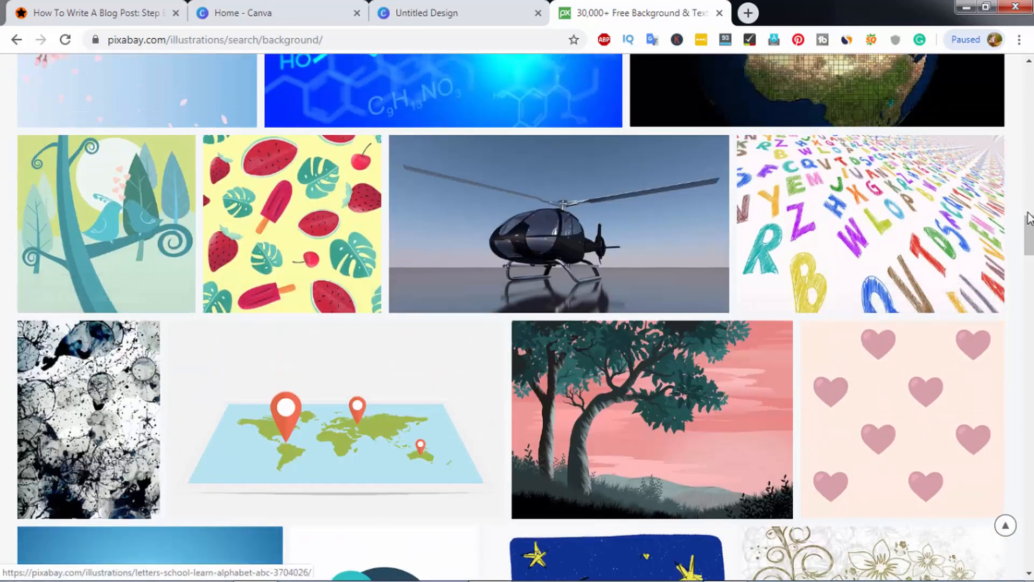
pyautogui.scroll(-17, 249, 203)
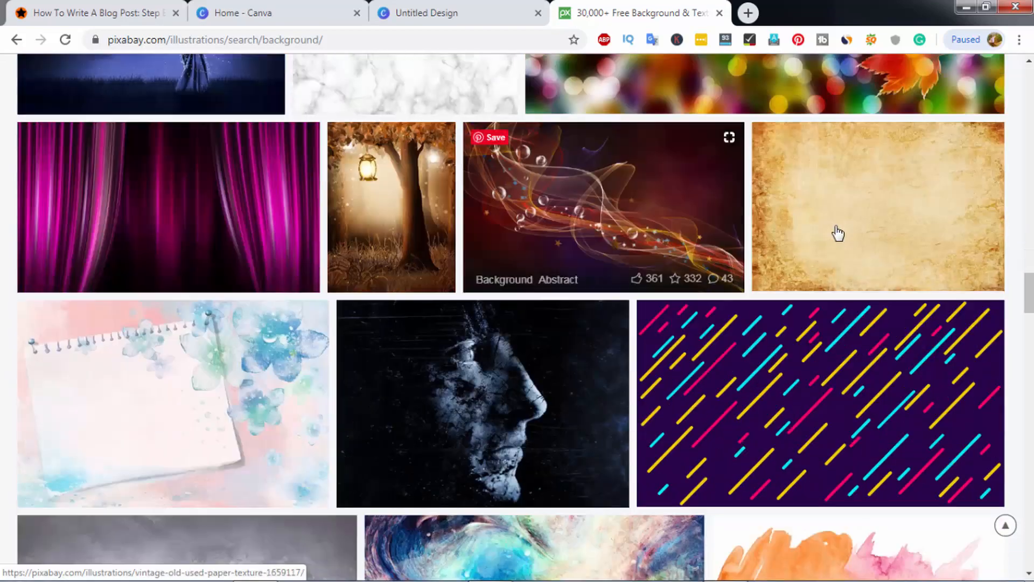
pyautogui.scroll(-4, 178, 275)
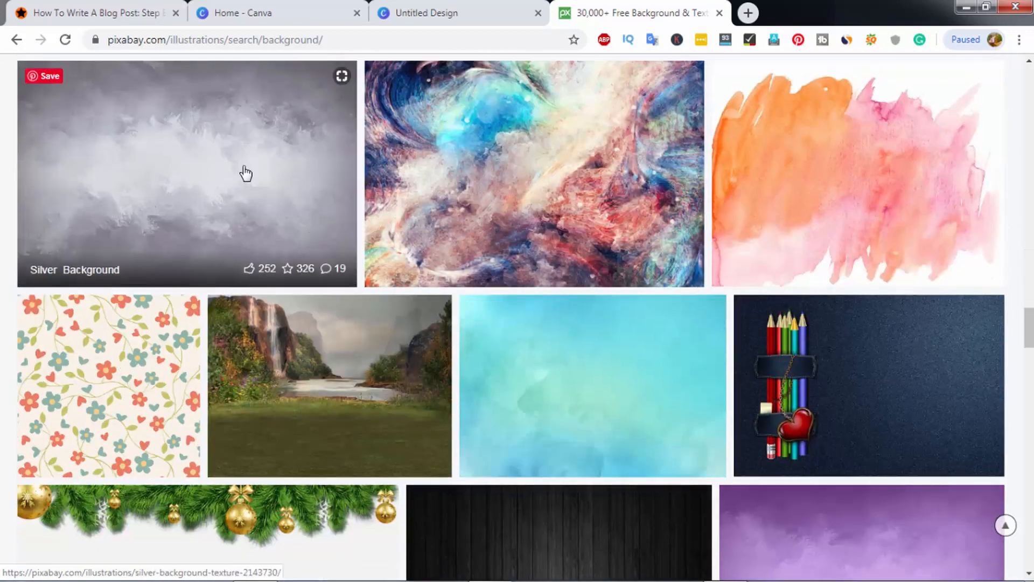
pyautogui.scroll(-7, 295, 245)
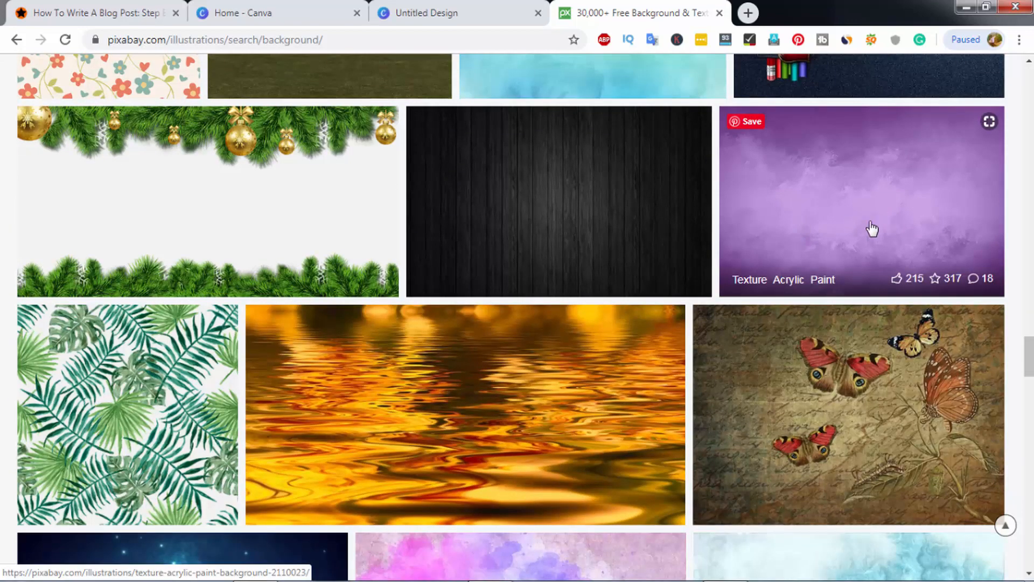
pyautogui.click(898, 209)
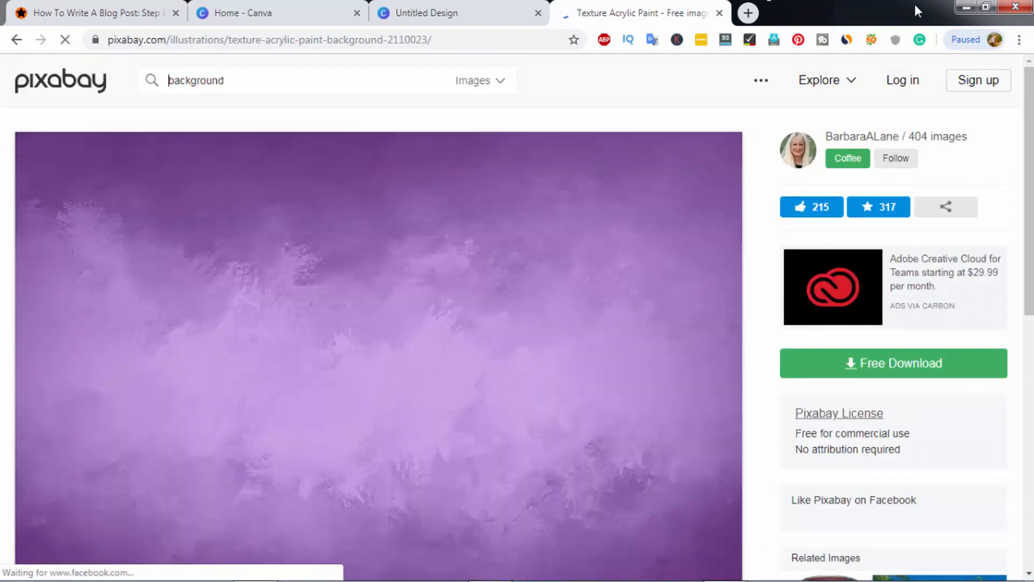
# View the saved purple background image purple-370132_1280.png from the desktop, and close it again.
pyautogui.click(964, 7)
pyautogui.doubleClick(95, 284)
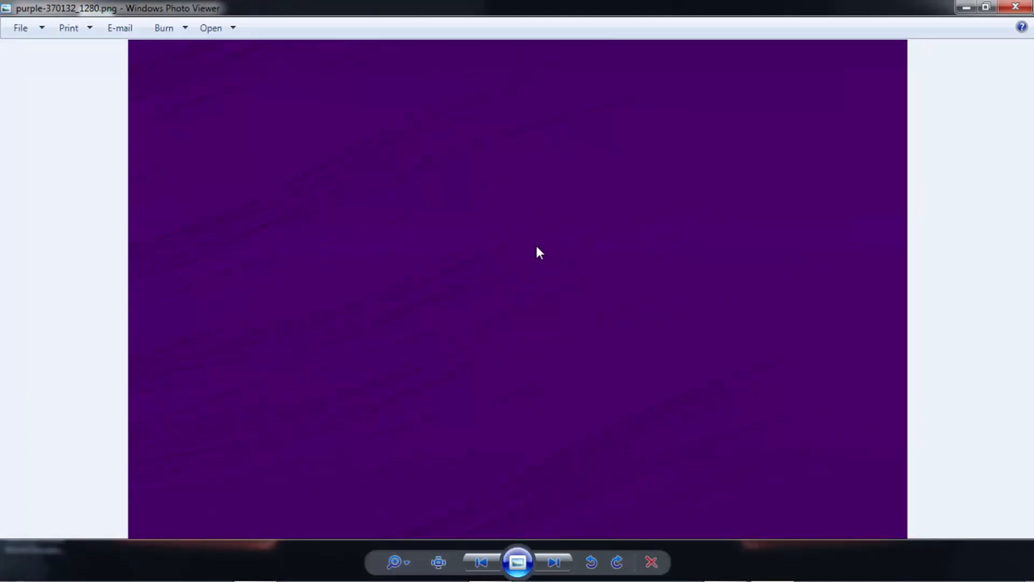
pyautogui.click(1016, 7)
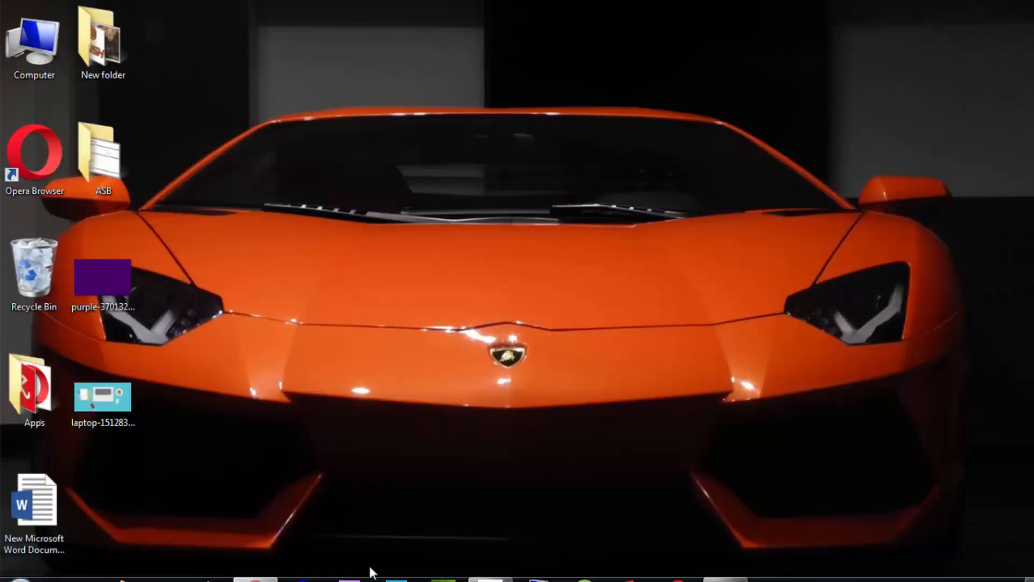
# Switch to the untitled blog banner design in Canva and add the uploaded plain purple image to the page.
pyautogui.click(256, 566)
pyautogui.click(457, 13)
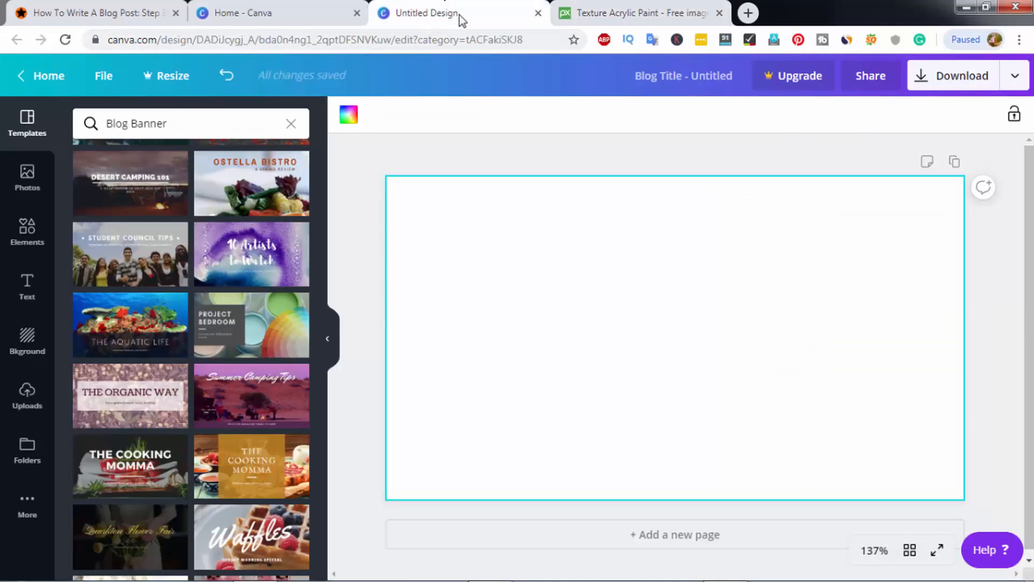
pyautogui.click(27, 396)
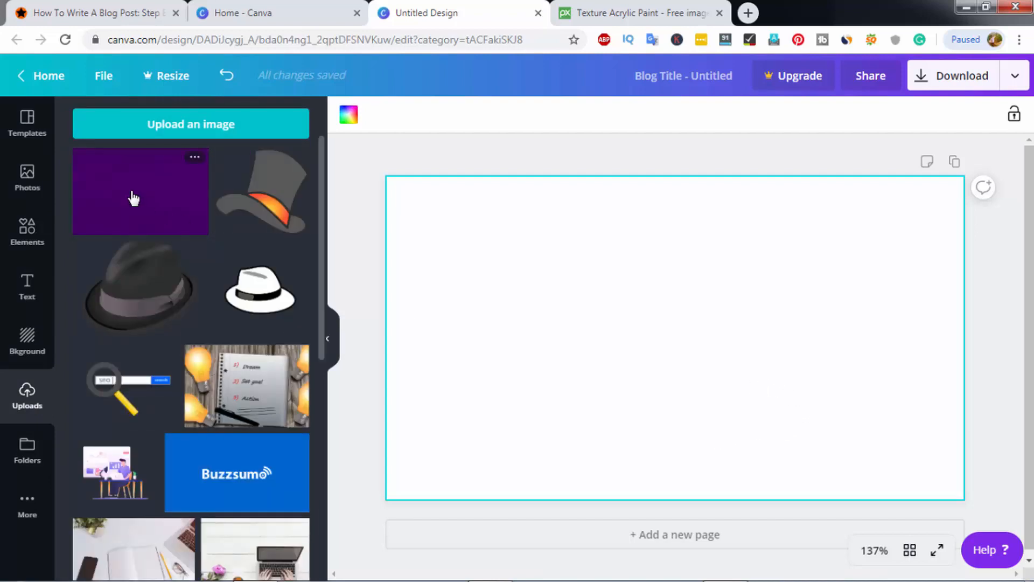
pyautogui.click(134, 199)
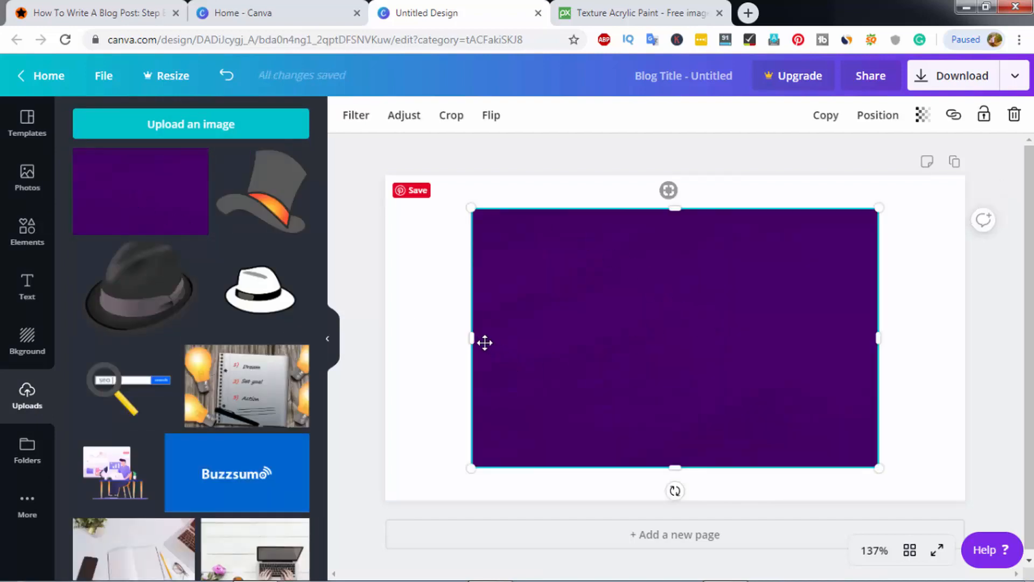
# Stretch the purple image to all four edges of the page so that it fills the banner as its background.
pyautogui.moveTo(471, 338); pyautogui.dragTo(386, 340)
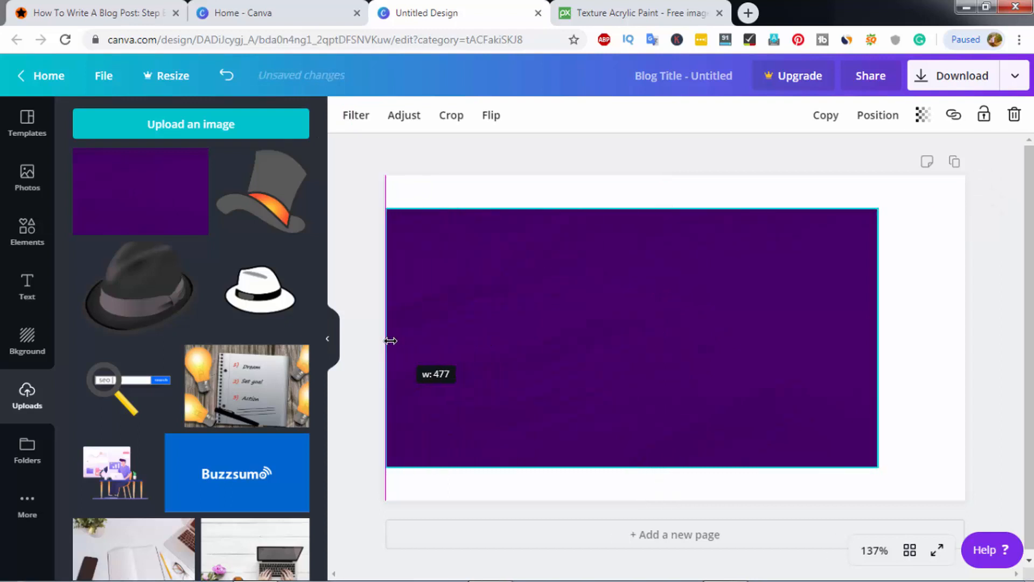
pyautogui.moveTo(880, 341); pyautogui.dragTo(965, 340)
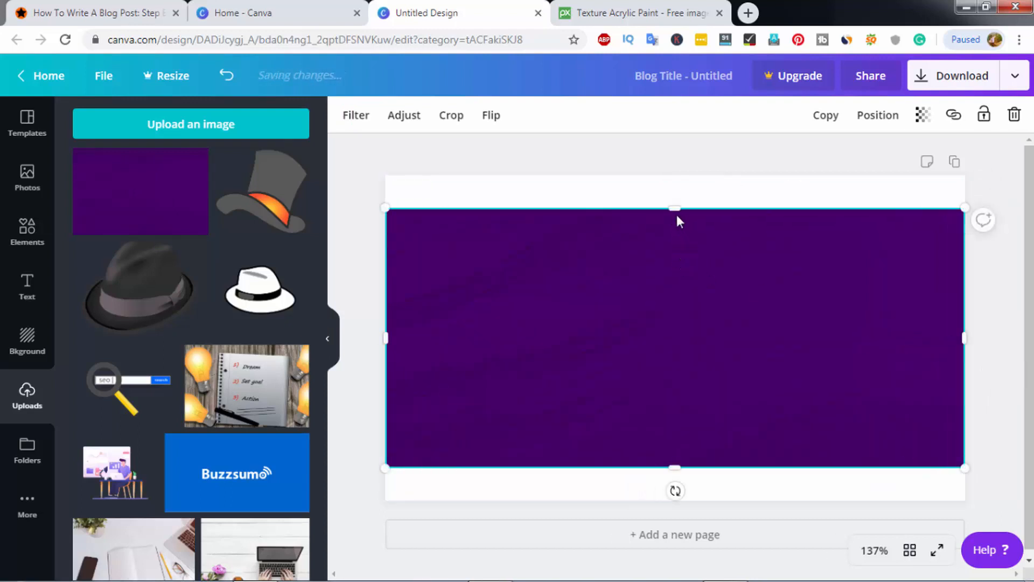
pyautogui.moveTo(675, 209); pyautogui.dragTo(675, 176)
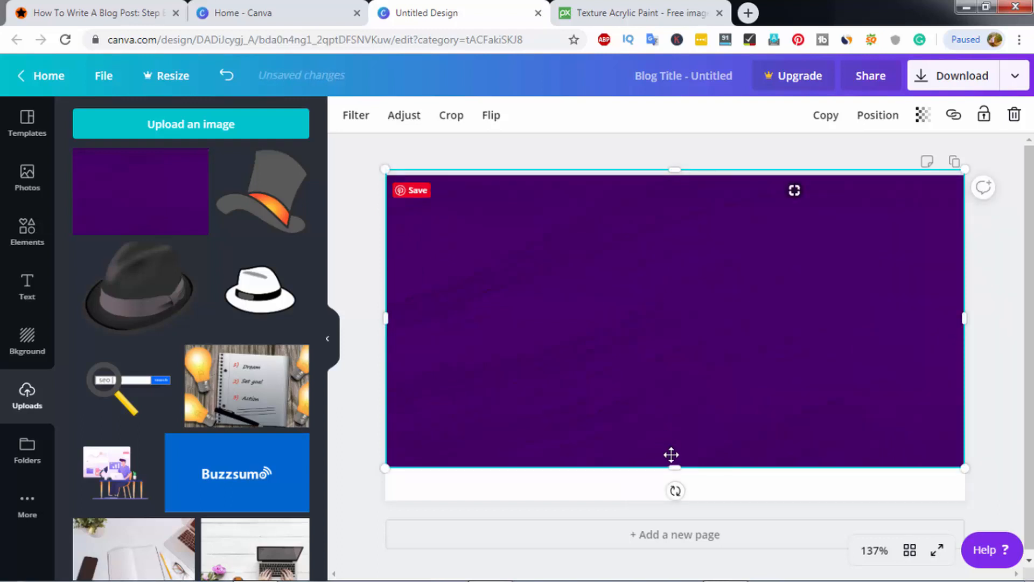
pyautogui.moveTo(673, 464); pyautogui.dragTo(674, 505)
pyautogui.rightClick(716, 292)
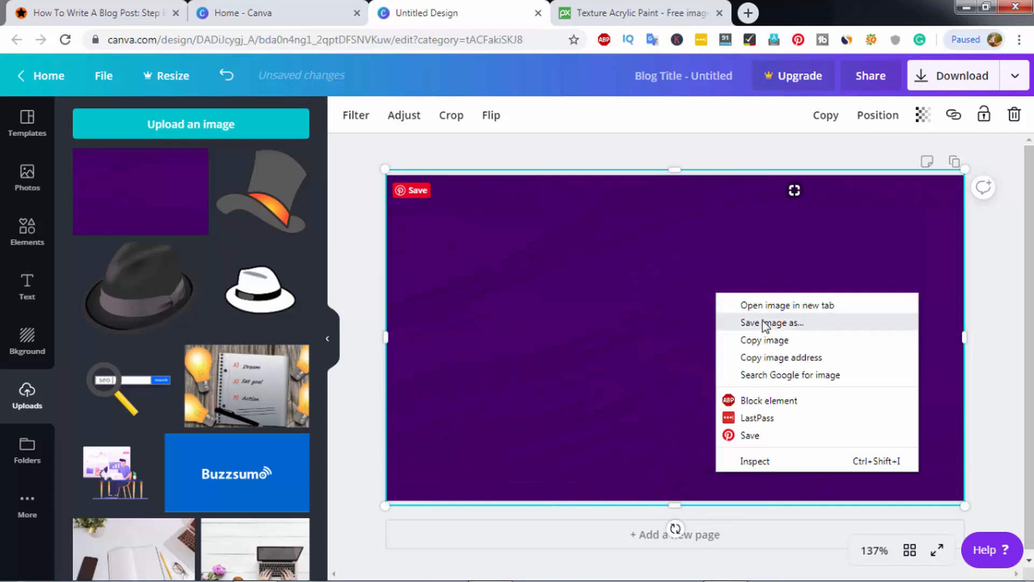
pyautogui.click(523, 266)
pyautogui.click(996, 308)
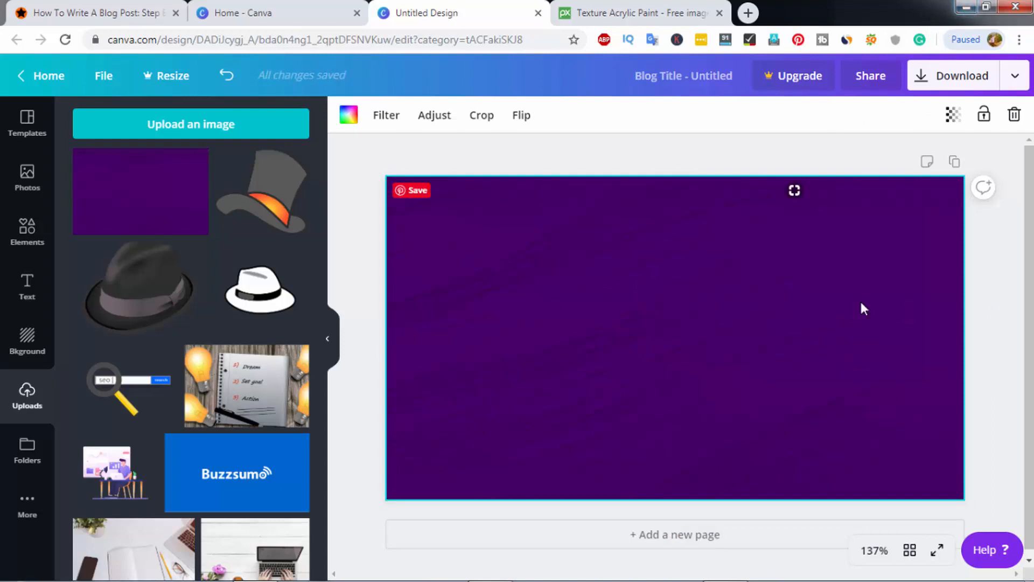
# Switch to Pixabay, search for "laptop" and restrict the search to illustrations.
pyautogui.click(597, 16)
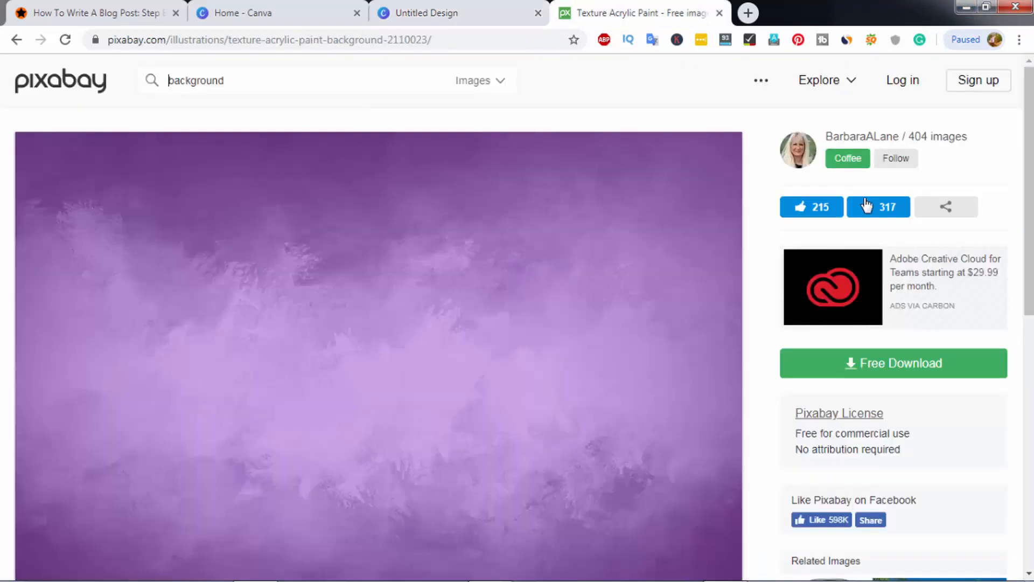
pyautogui.doubleClick(226, 84)
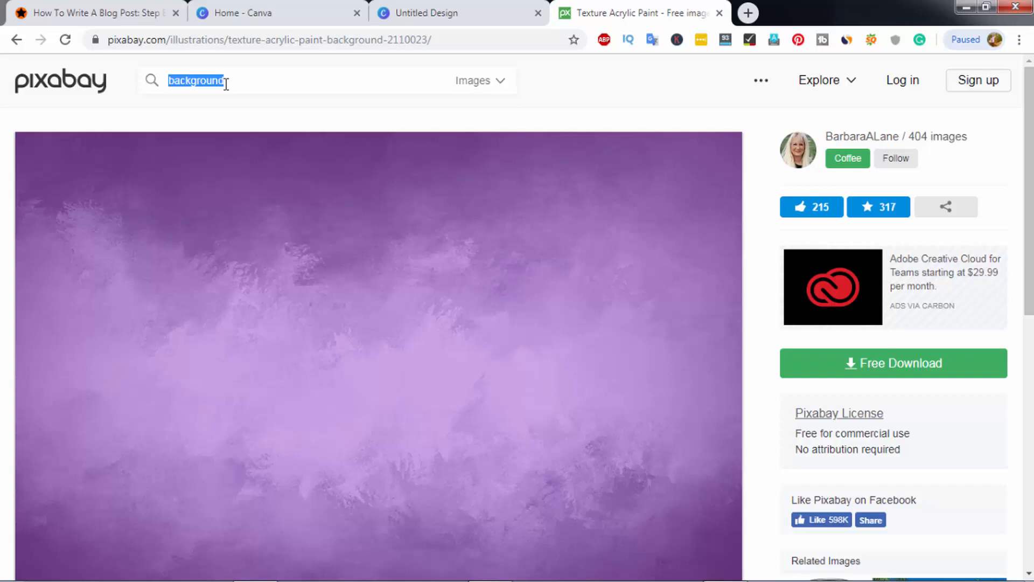
pyautogui.write('laptop')
pyautogui.press('Return')
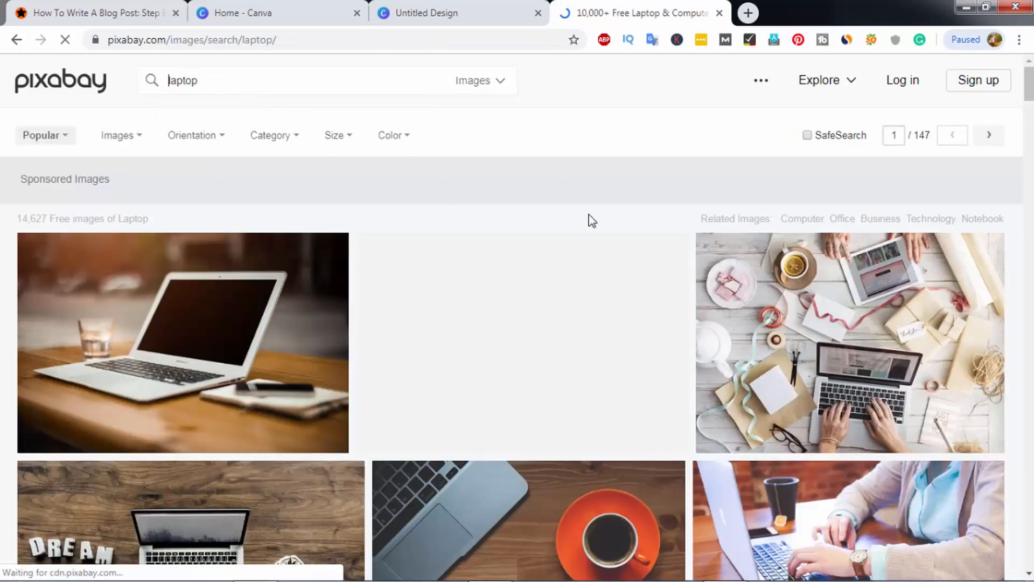
pyautogui.click(499, 96)
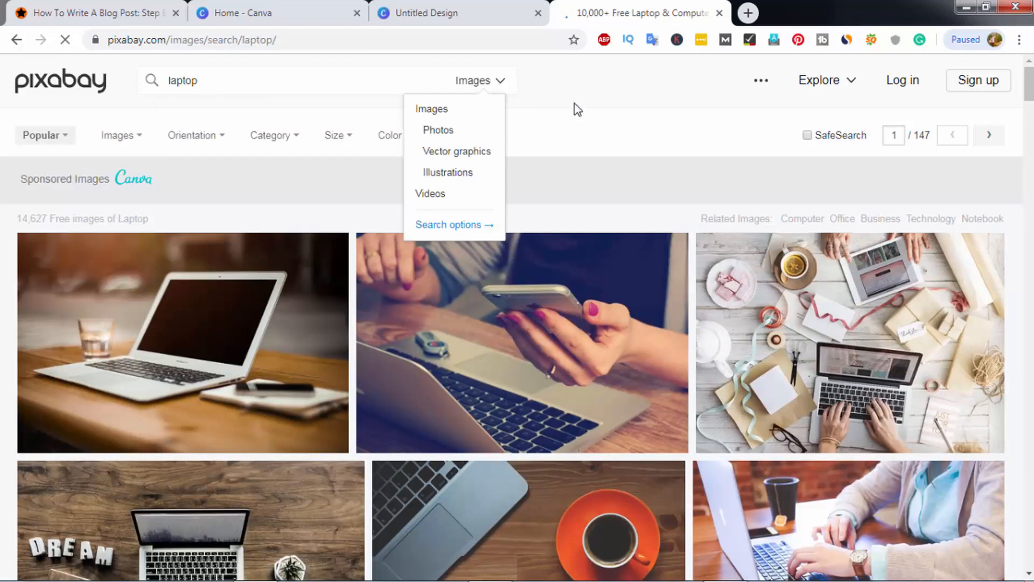
pyautogui.click(438, 172)
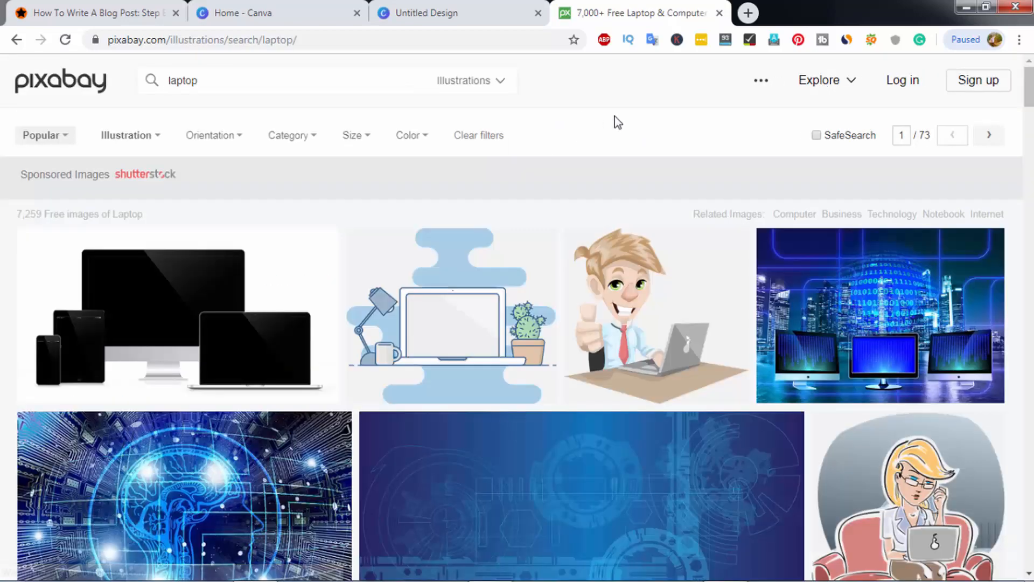
# Look through the laptop illustrations for graphics suitable for the blog banner.
pyautogui.scroll(-10, 653, 266)
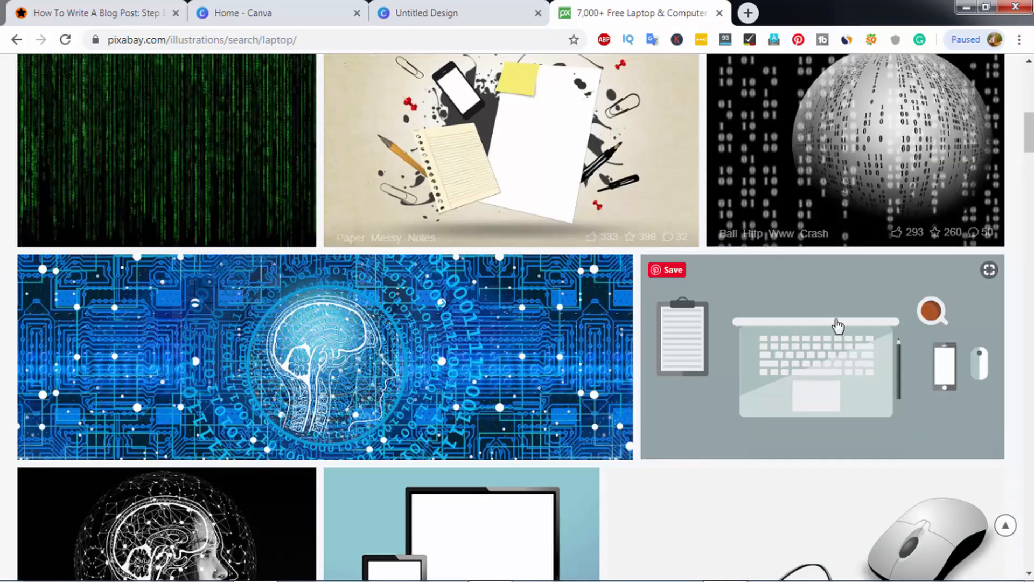
pyautogui.scroll(-4, 429, 259)
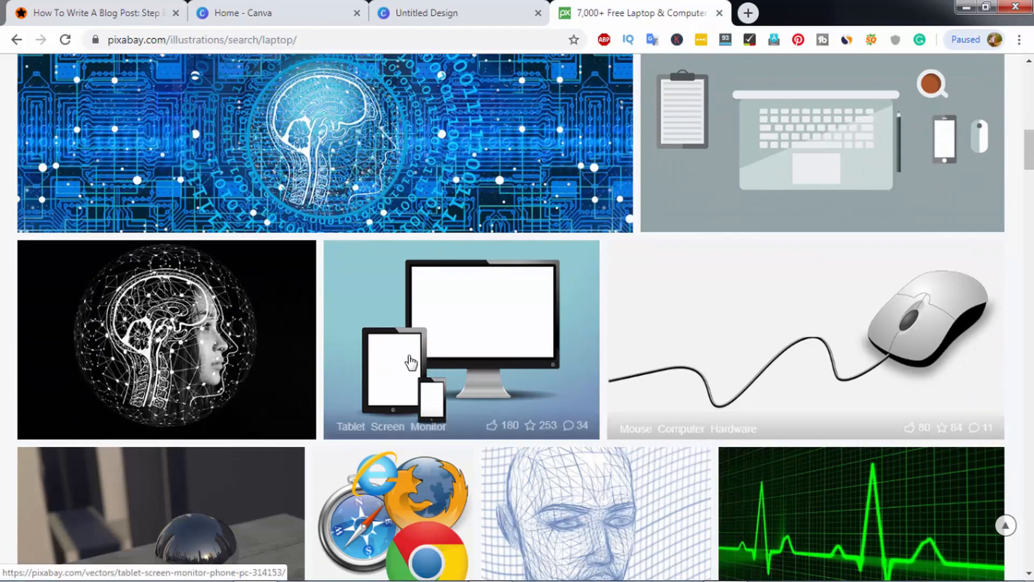
pyautogui.scroll(-4, 362, 288)
pyautogui.scroll(-10, 362, 288)
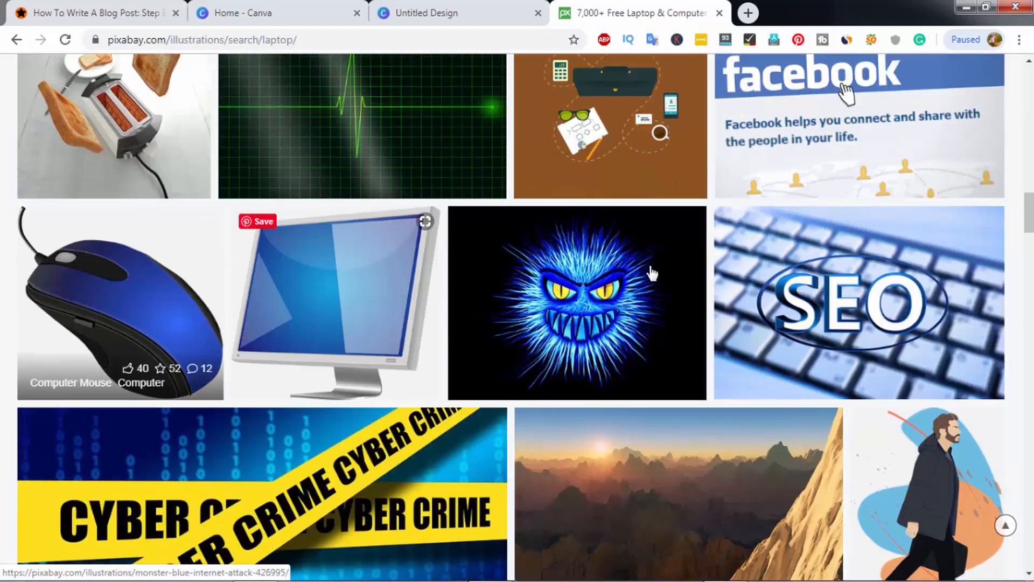
pyautogui.scroll(-14, 708, 332)
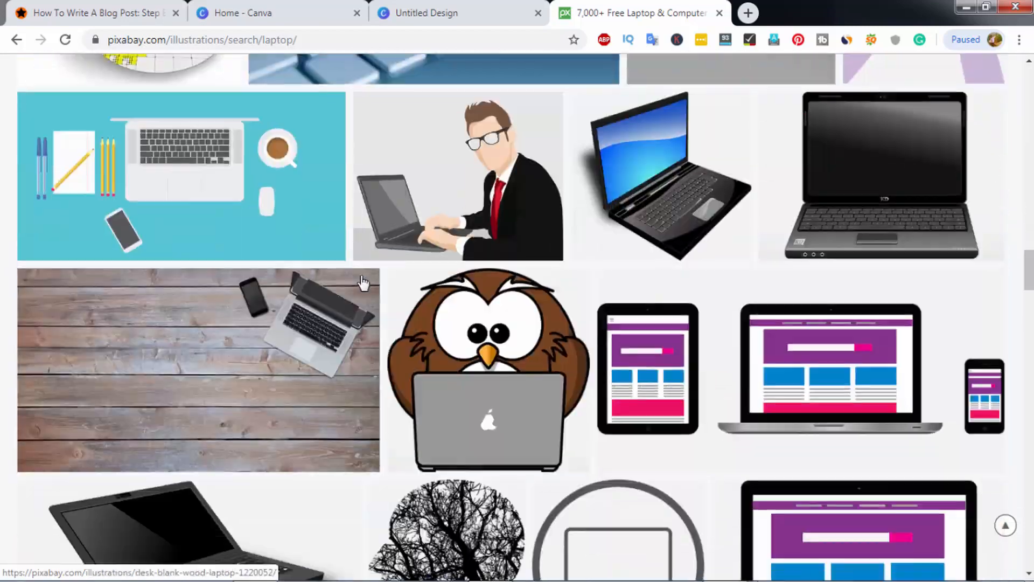
pyautogui.scroll(-7, 342, 237)
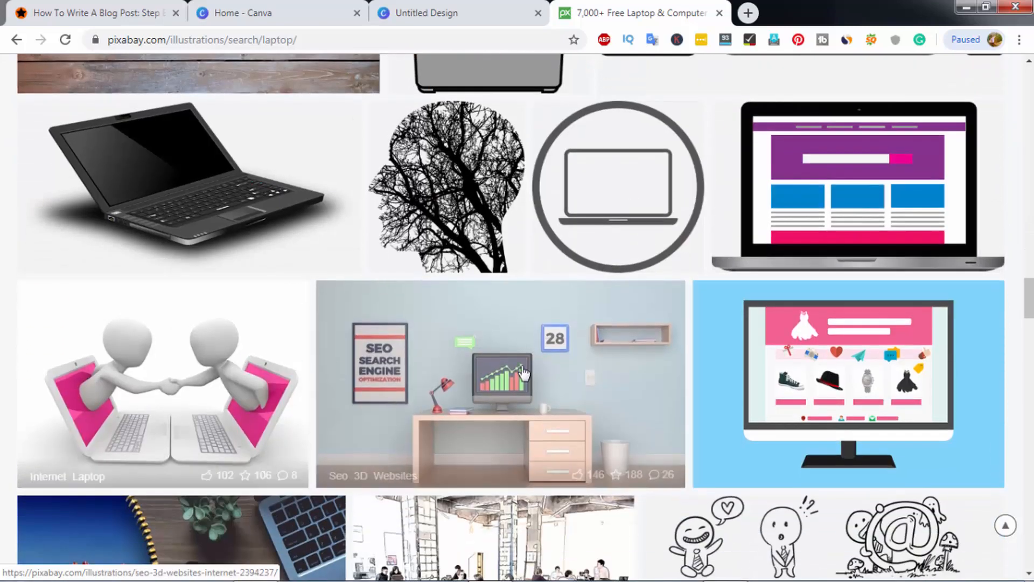
pyautogui.scroll(-14, 841, 375)
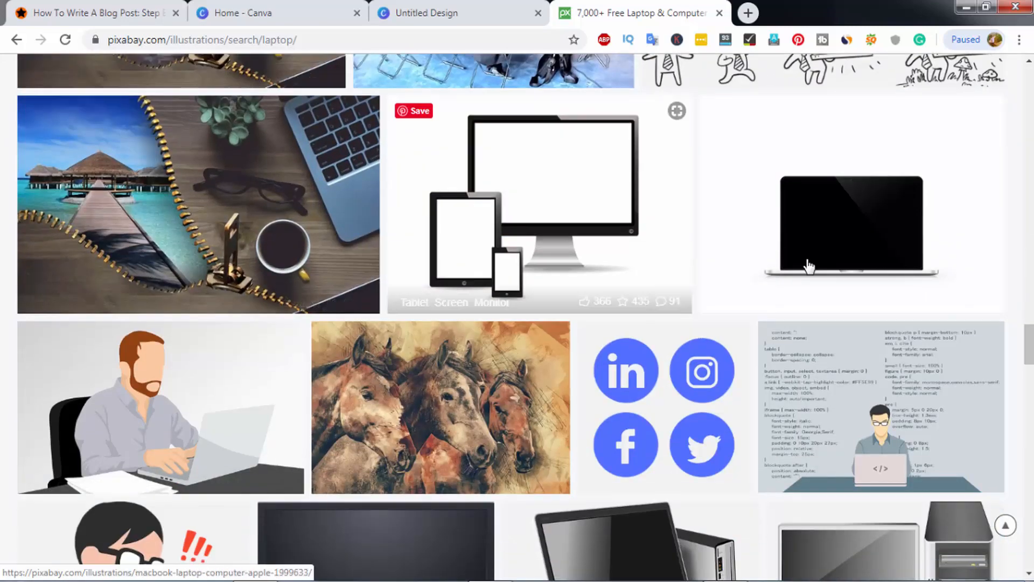
pyautogui.scroll(-4, 221, 255)
pyautogui.scroll(-4, 452, 295)
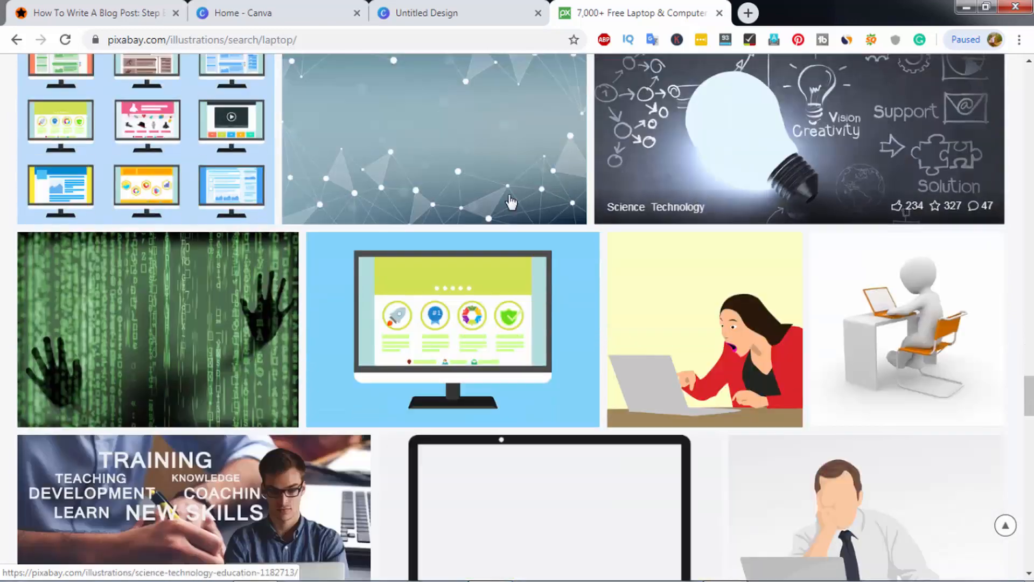
pyautogui.scroll(-10, 453, 295)
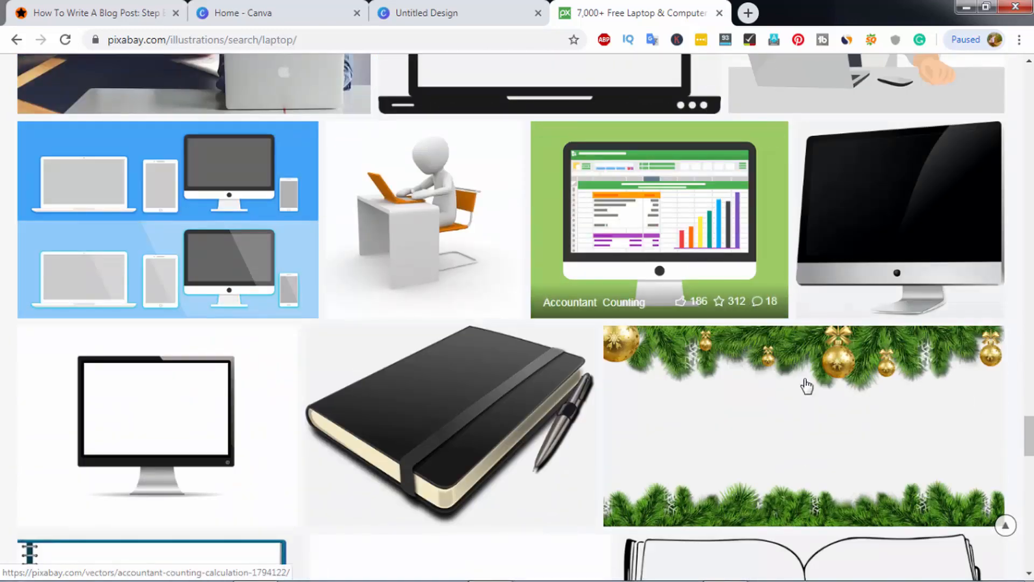
# View the saved laptop illustration laptop-1512838_1280.png from the desktop, and close it again.
pyautogui.click(962, 16)
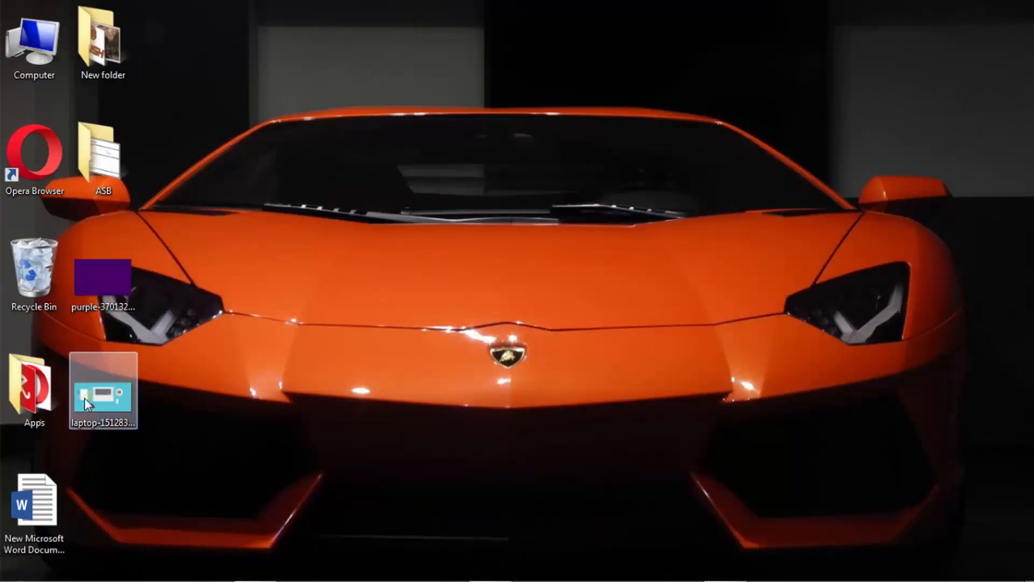
pyautogui.doubleClick(83, 398)
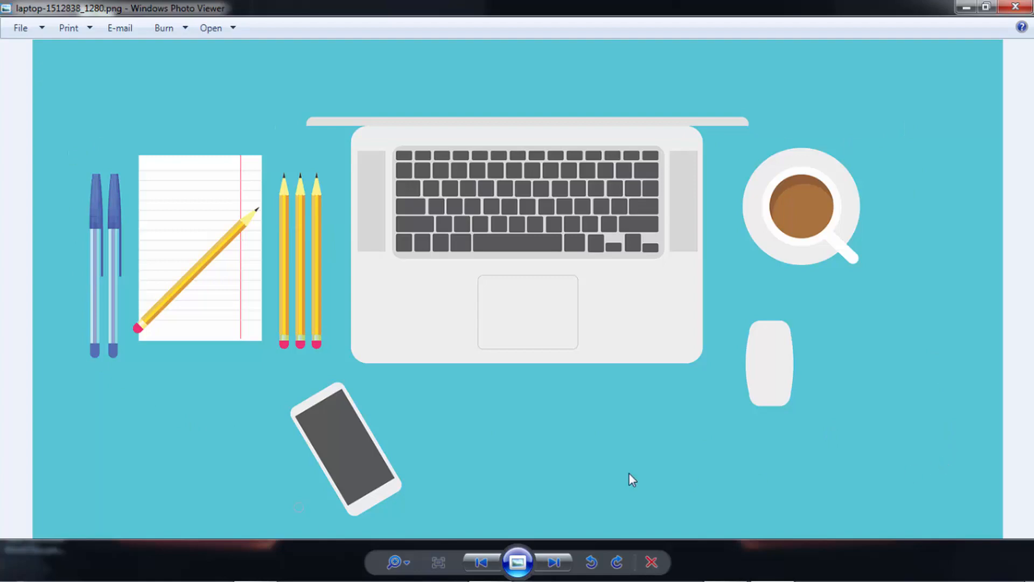
pyautogui.click(1015, 7)
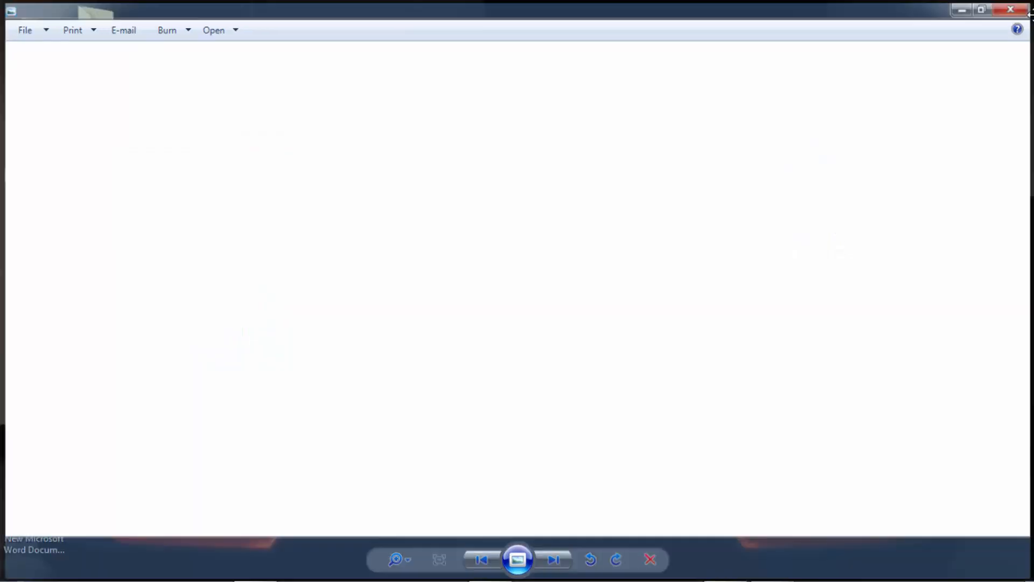
# Open laptop-1512838_1280.png from the desktop in Adobe Photoshop CC 2017, and view the image in Windows Photo Viewer while it loads.
pyautogui.rightClick(103, 398)
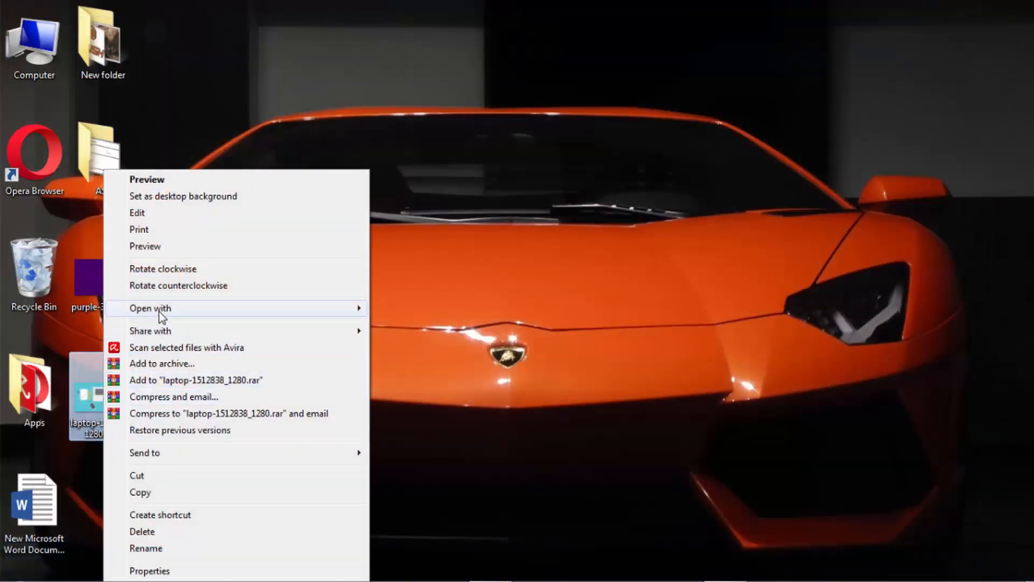
pyautogui.moveTo(234, 308)
pyautogui.click(416, 325)
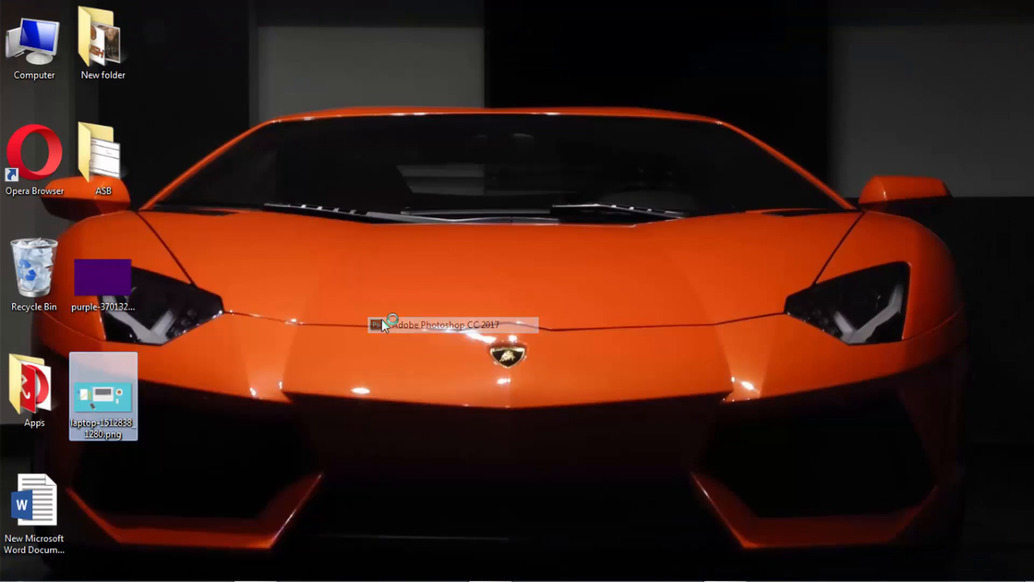
pyautogui.doubleClick(102, 401)
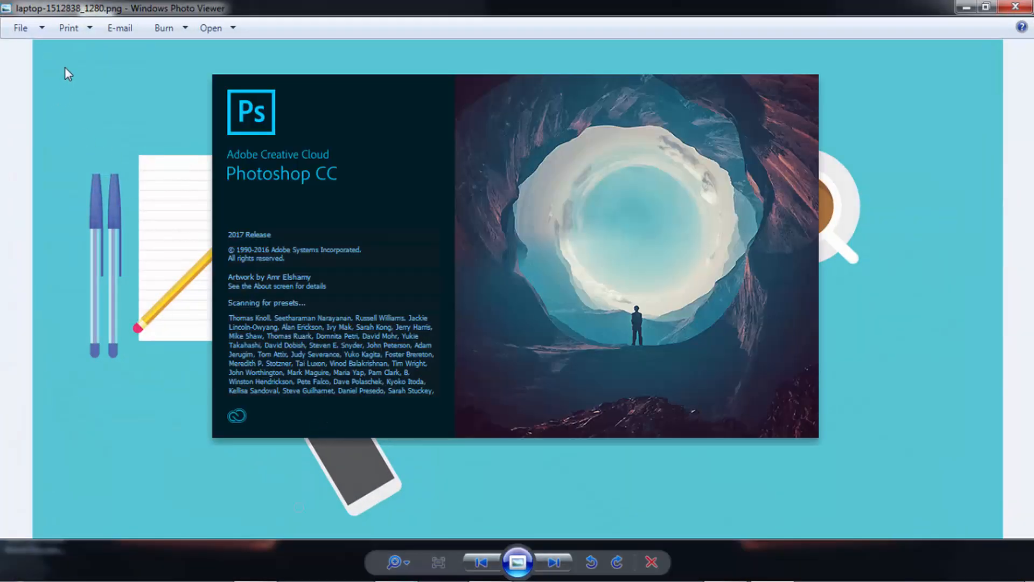
# Minimize Windows Photo Viewer and open laptop-1512838_1280.png from the desktop with Photoshop.
pyautogui.click(965, 7)
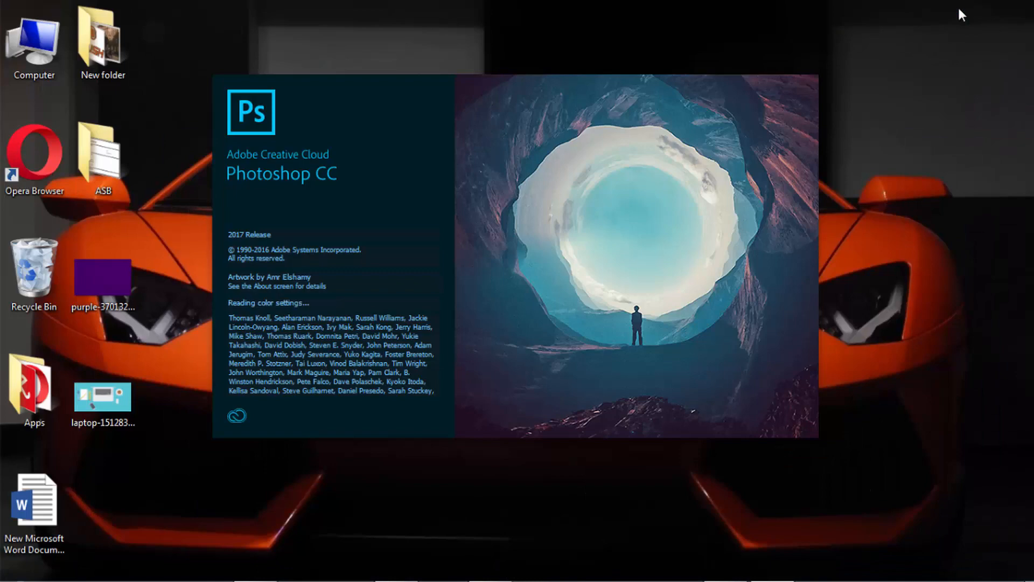
pyautogui.rightClick(94, 398)
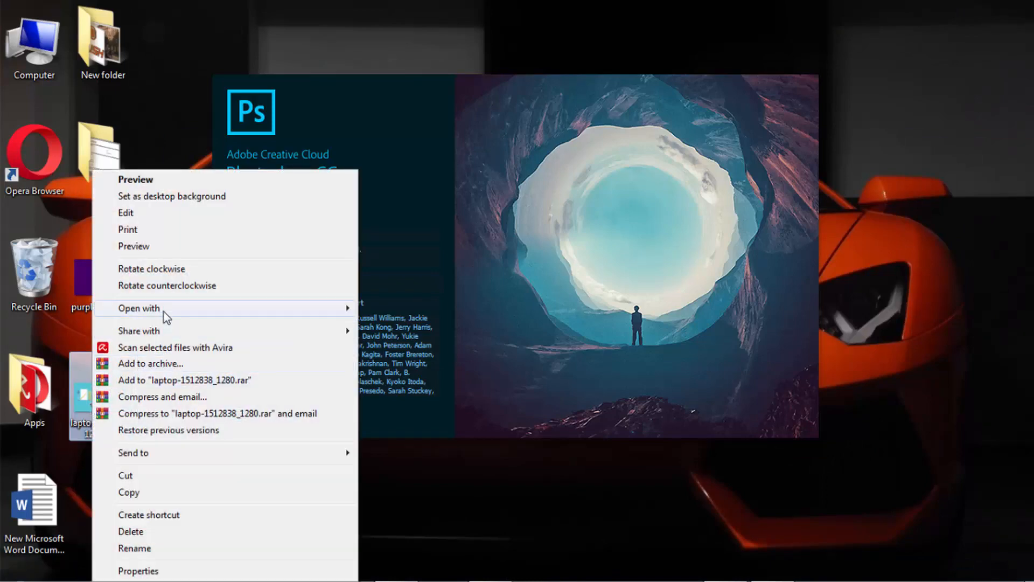
pyautogui.click(919, 292)
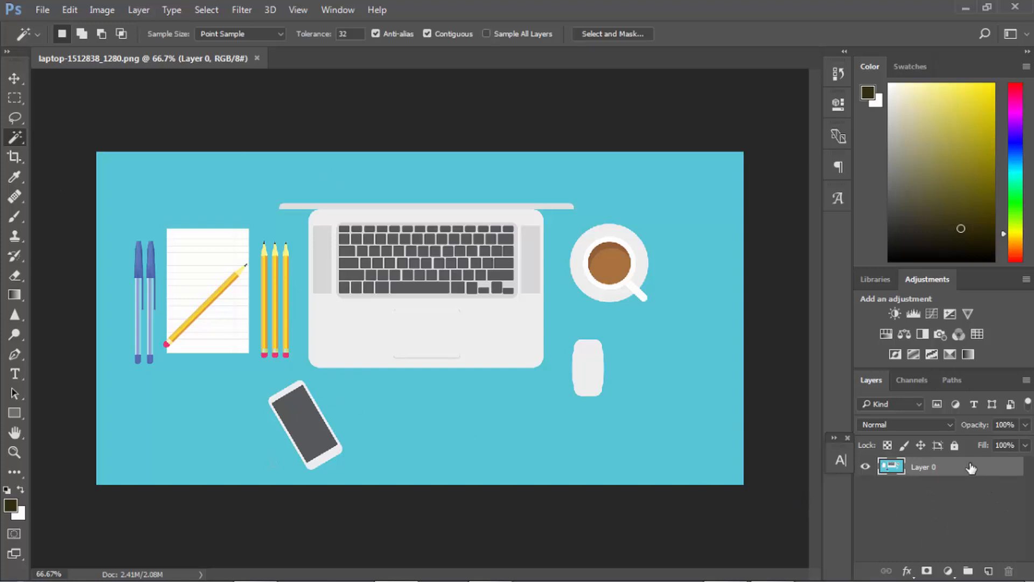
# Duplicate Layer 0 and delete the turquoise background from the copy using the Magic Wand tool.
pyautogui.moveTo(971, 468); pyautogui.dragTo(991, 572)
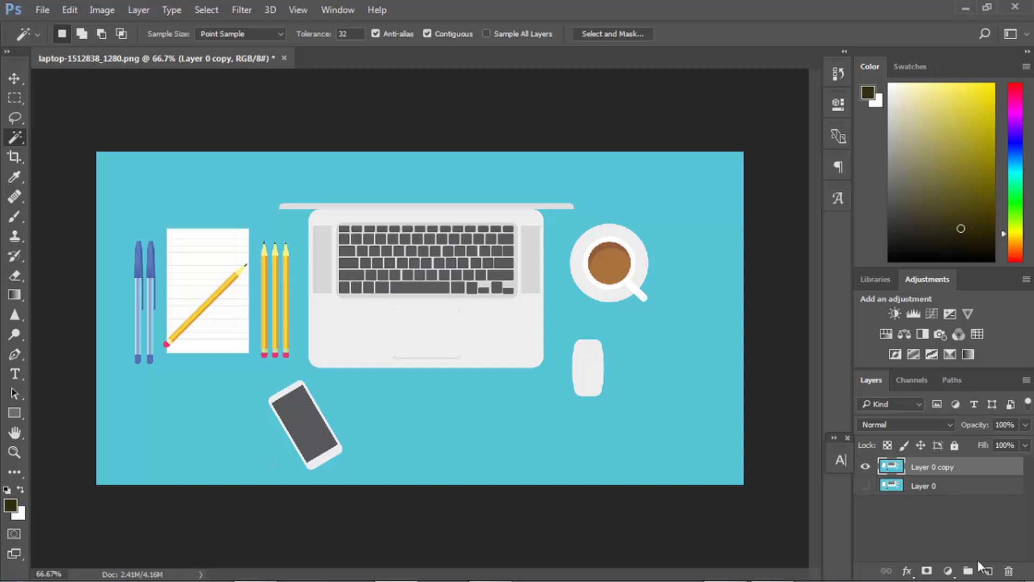
pyautogui.rightClick(16, 139)
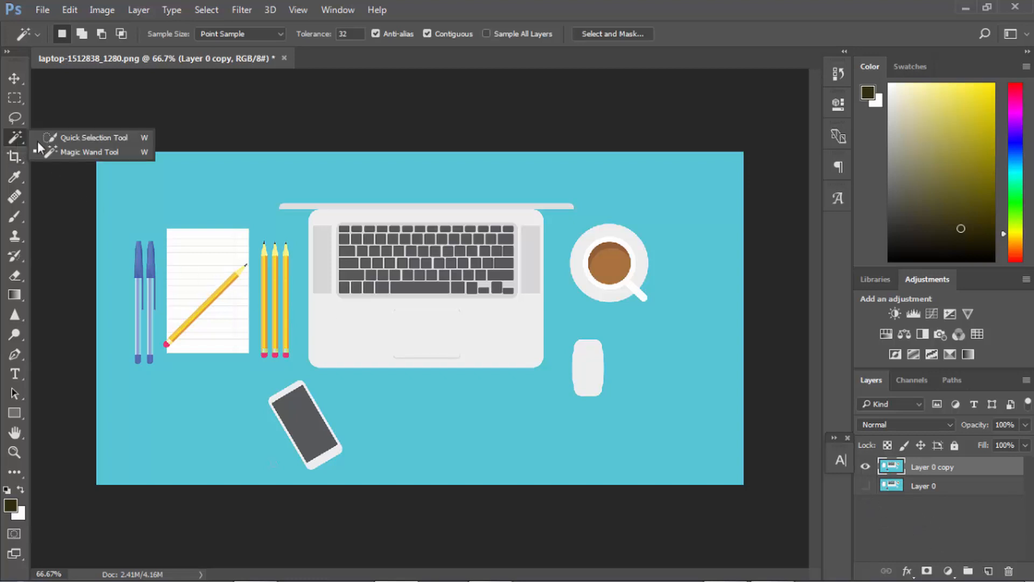
pyautogui.click(73, 150)
pyautogui.click(191, 186)
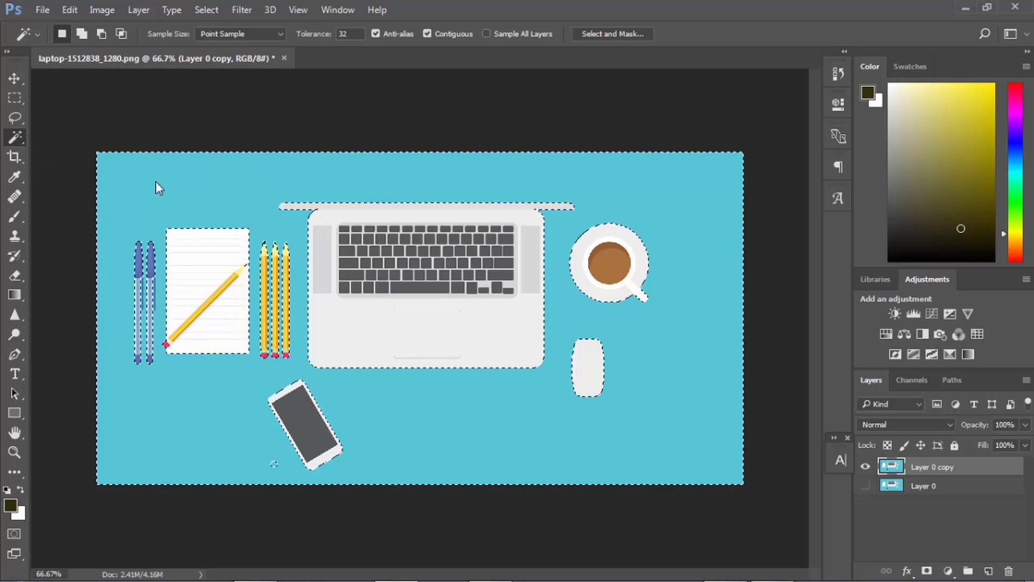
pyautogui.press('Delete')
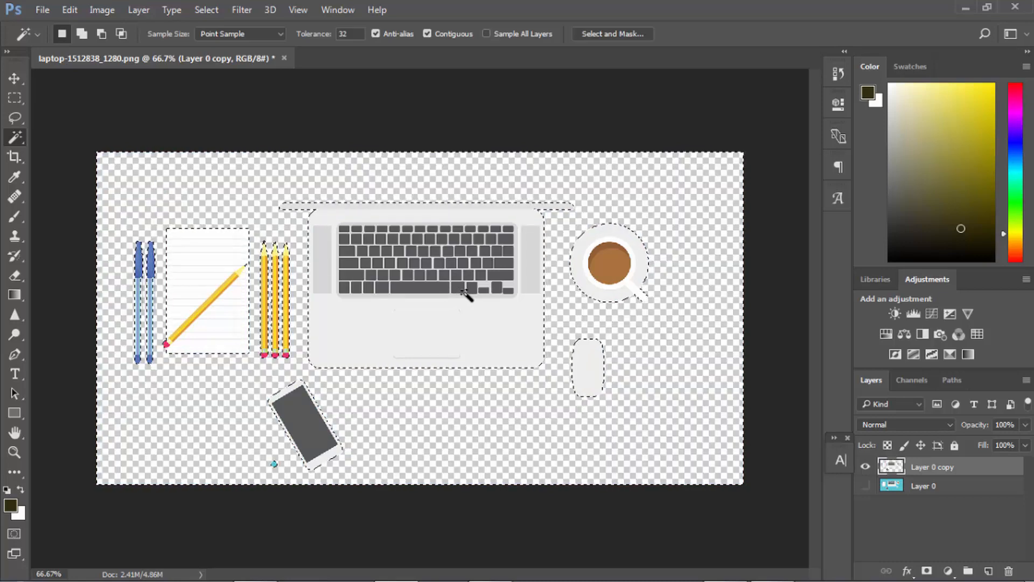
pyautogui.hotkey('ctrl', 'z')
pyautogui.hotkey('ctrl', 'z')
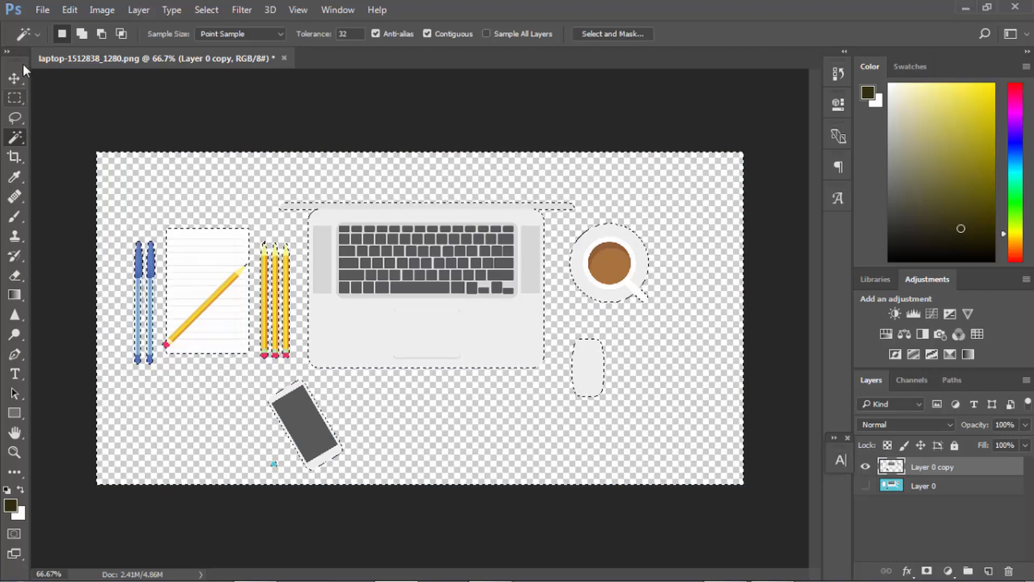
# Save the cut-out image to the desktop as a PNG named qwe, with smallest compression and no interlacing.
pyautogui.click(42, 10)
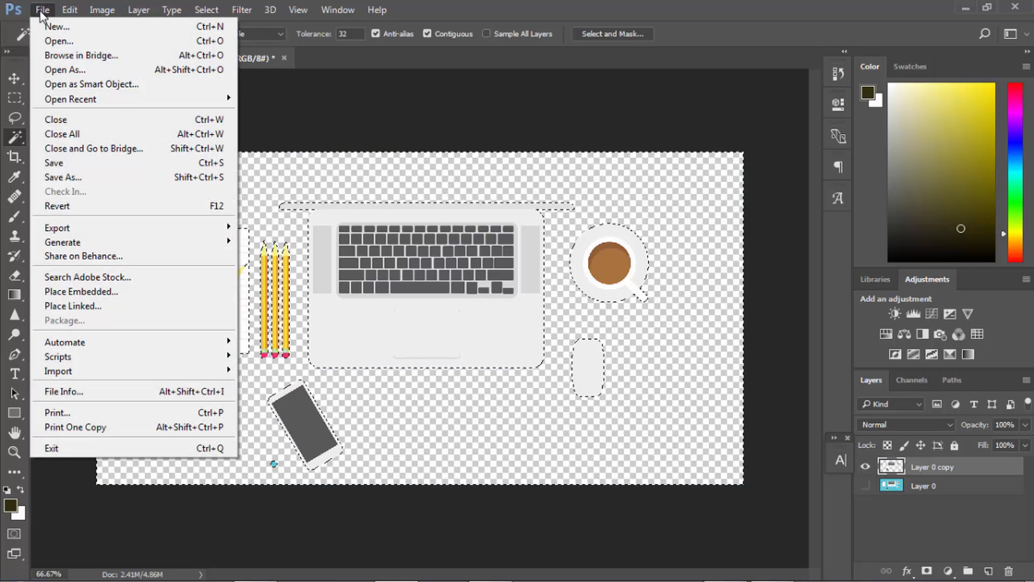
pyautogui.click(68, 180)
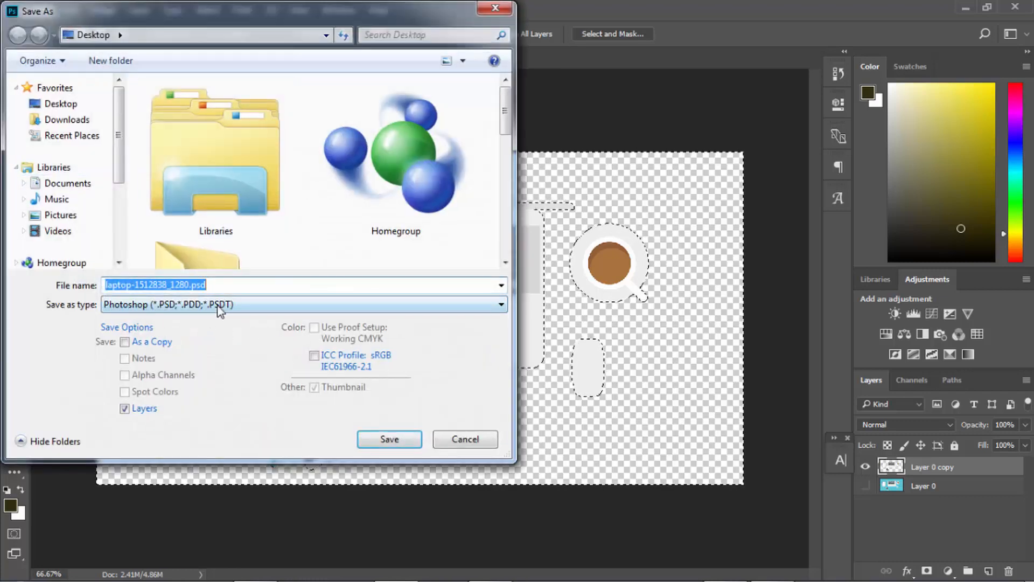
pyautogui.click(219, 309)
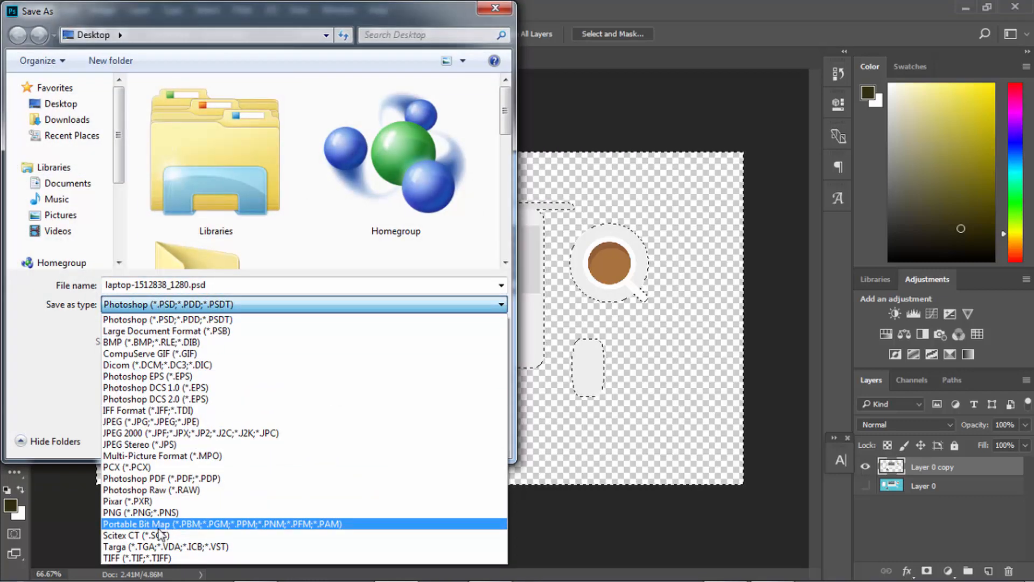
pyautogui.click(144, 512)
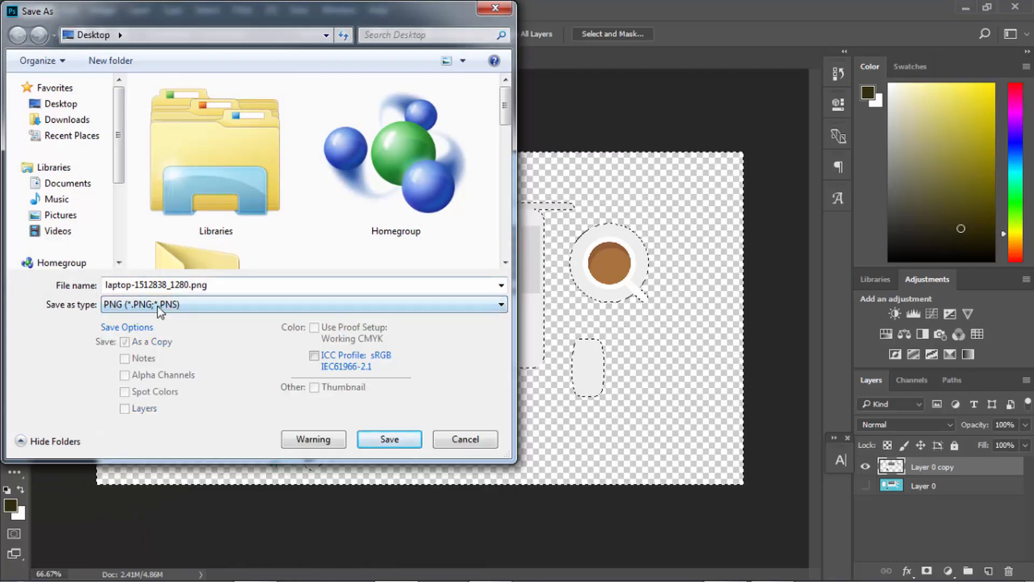
pyautogui.click(60, 104)
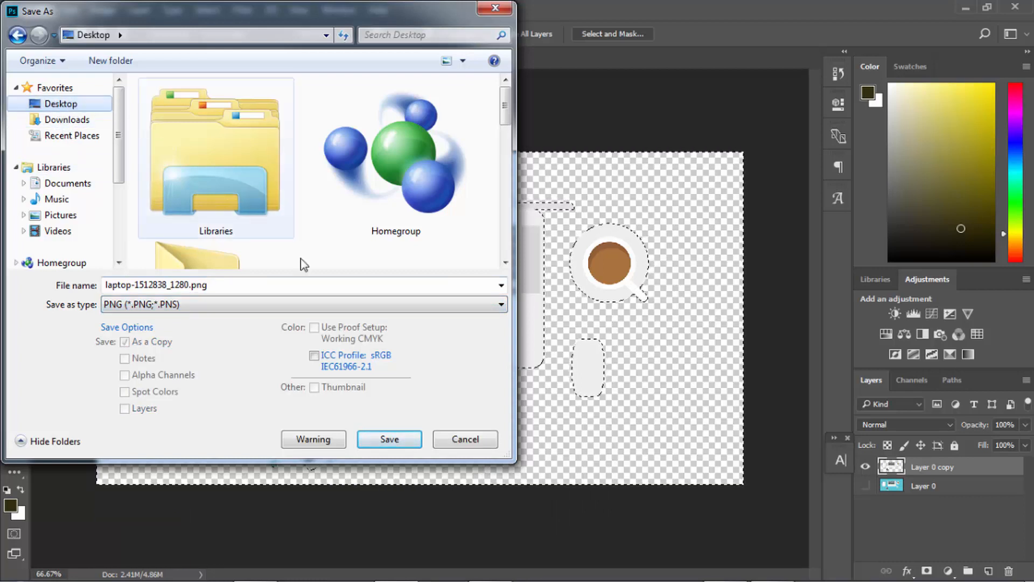
pyautogui.click(389, 439)
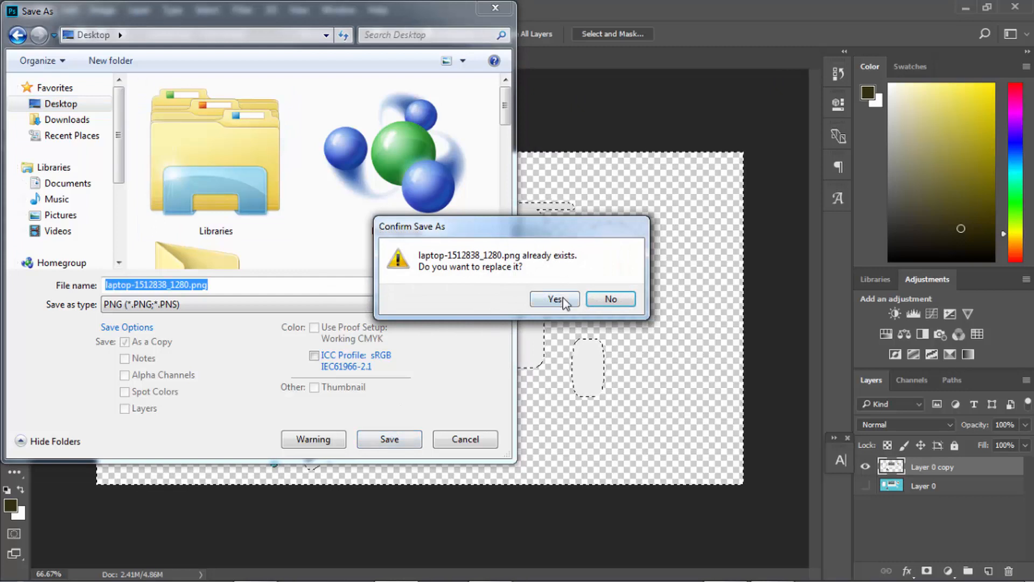
pyautogui.click(610, 299)
pyautogui.click(279, 286)
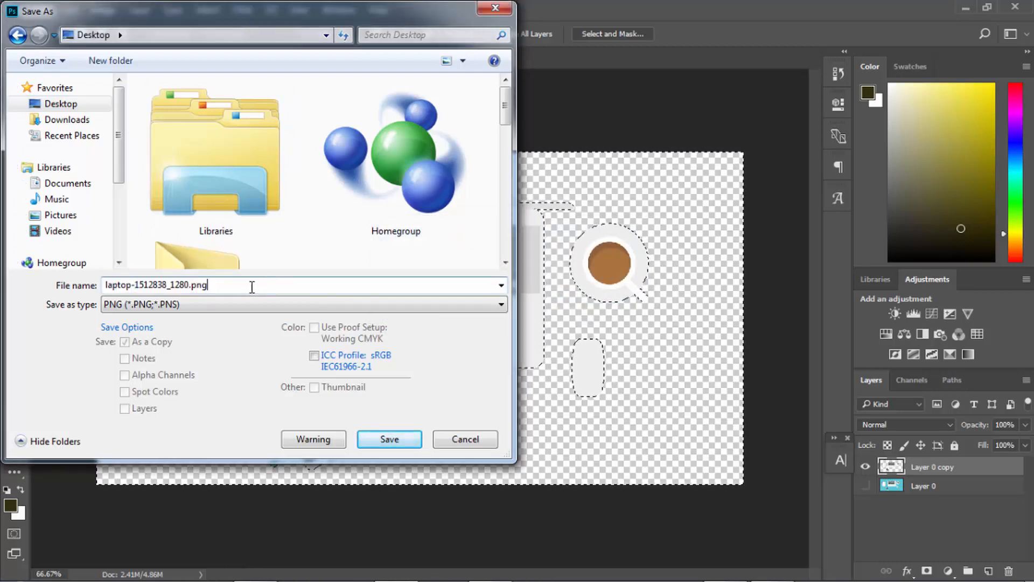
pyautogui.moveTo(250, 286); pyautogui.dragTo(60, 286)
pyautogui.write('qwe')
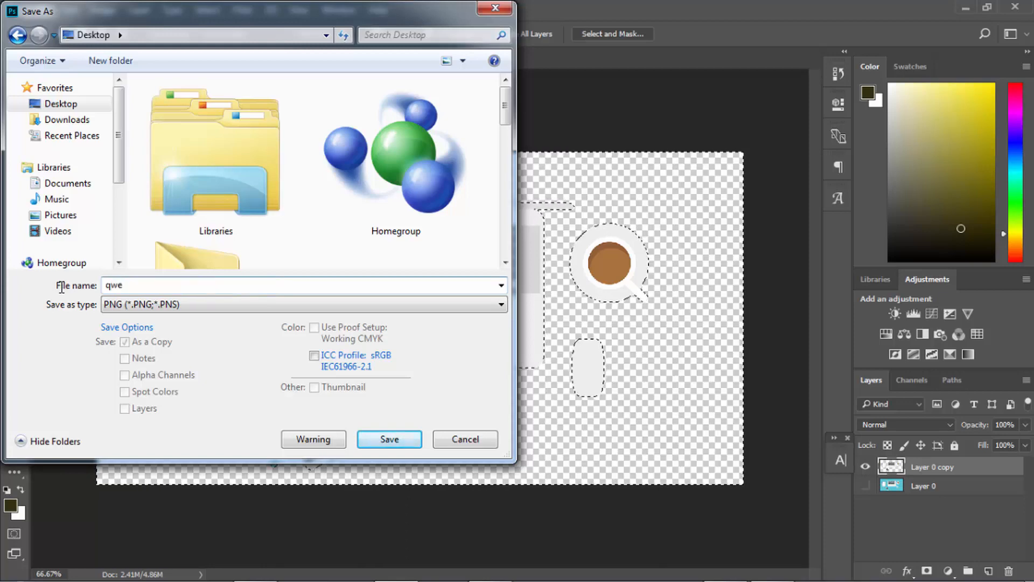
pyautogui.click(397, 441)
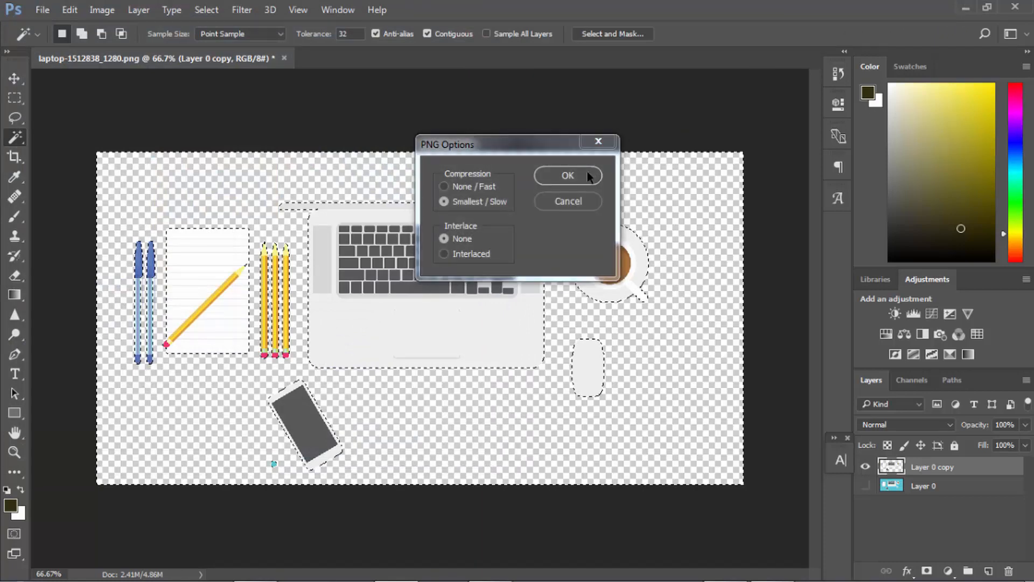
pyautogui.click(587, 173)
# Minimize Photoshop, view the saved qwe.png from the desktop at full size, and close it again.
pyautogui.click(963, 9)
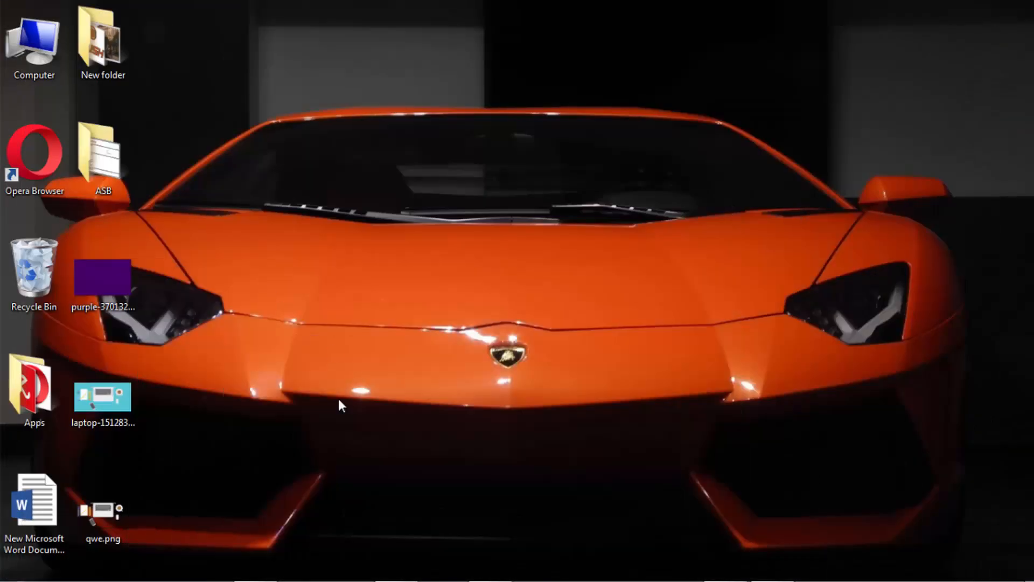
pyautogui.scroll(5, 211, 493)
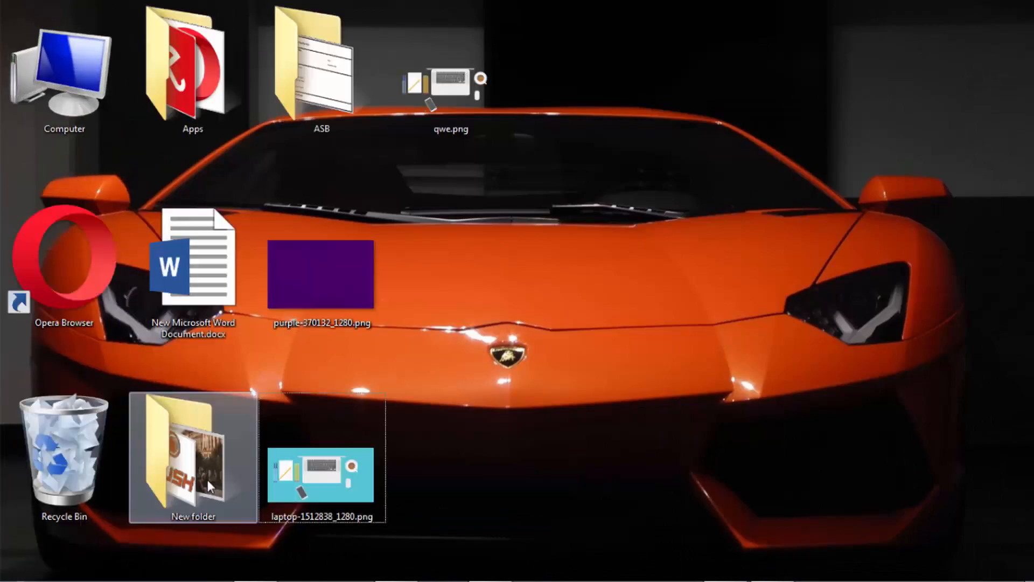
pyautogui.doubleClick(504, 69)
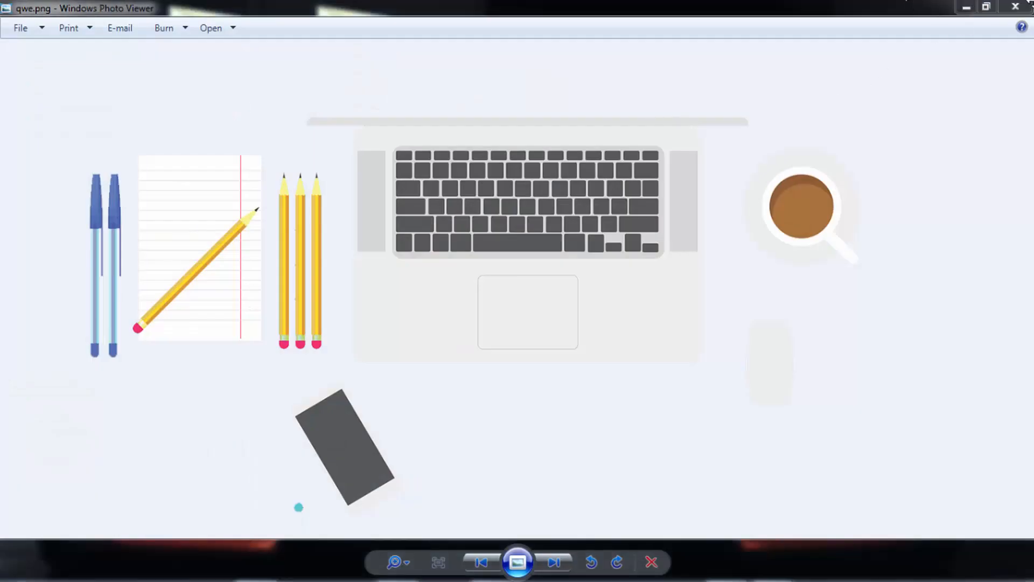
pyautogui.click(1015, 6)
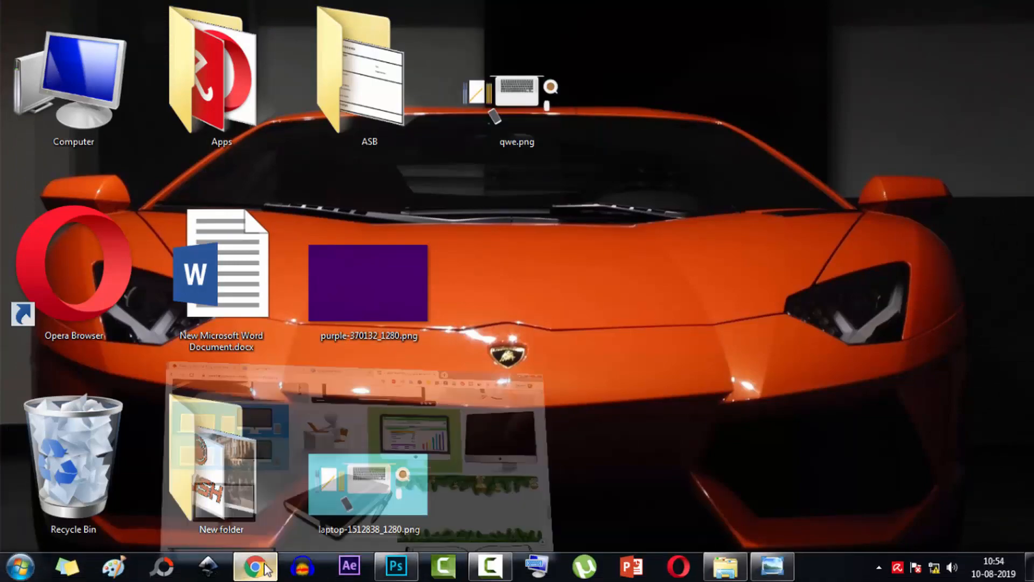
# Switch to the Canva design in Chrome and upload qwe.png from the desktop to its uploads.
pyautogui.click(265, 569)
pyautogui.click(445, 21)
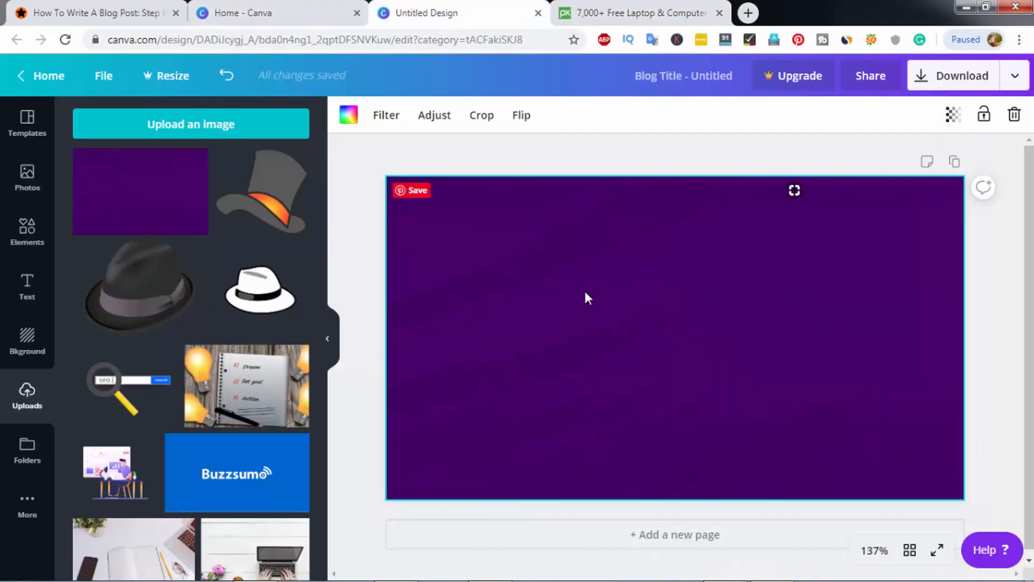
pyautogui.moveTo(905, 6); pyautogui.dragTo(758, 31)
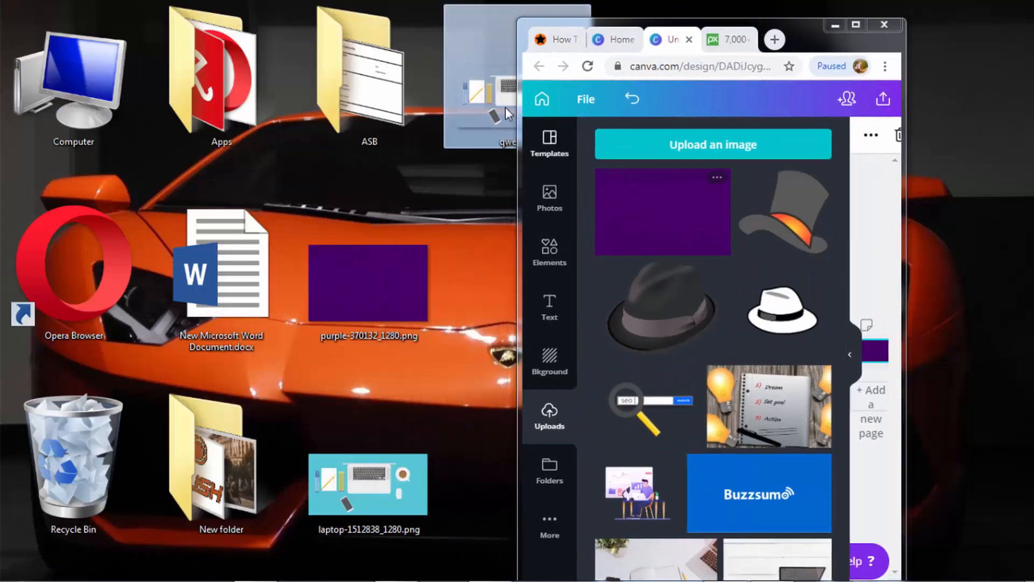
pyautogui.moveTo(477, 92); pyautogui.dragTo(693, 233)
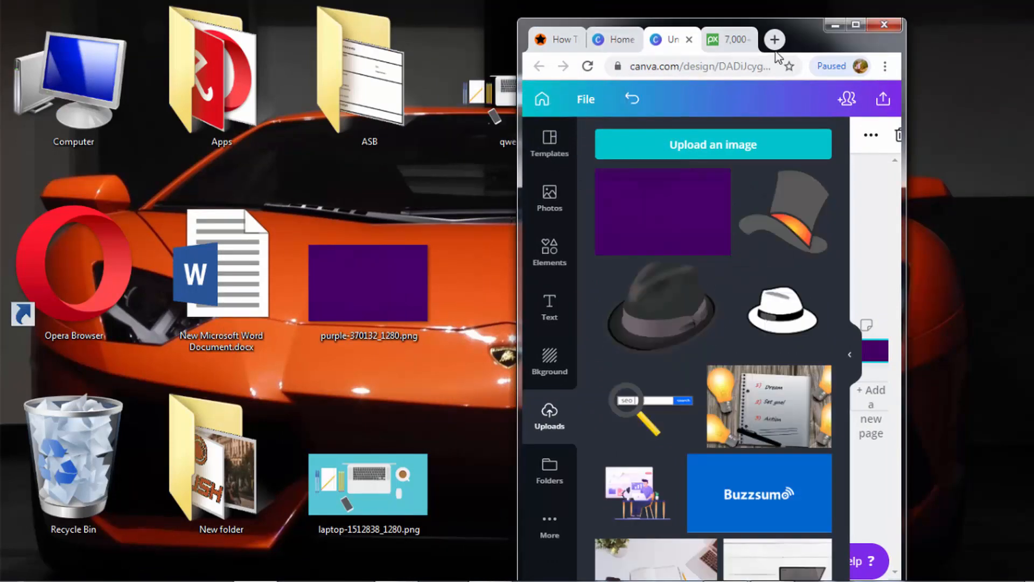
pyautogui.click(856, 25)
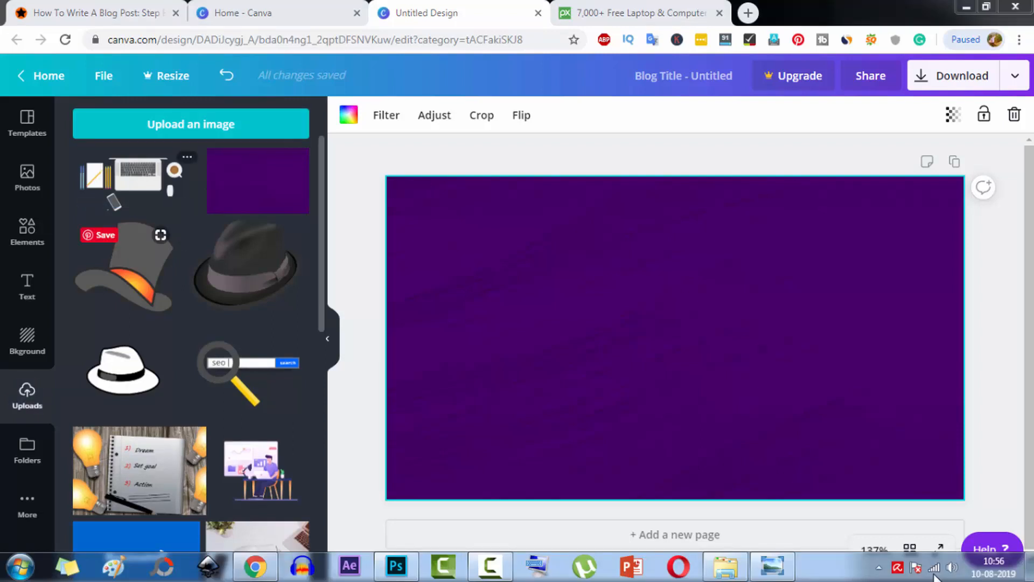
# Add the uploaded laptop graphic to the banner, slightly cropped at its right edge and scaled down toward the banner's left side.
pyautogui.click(135, 180)
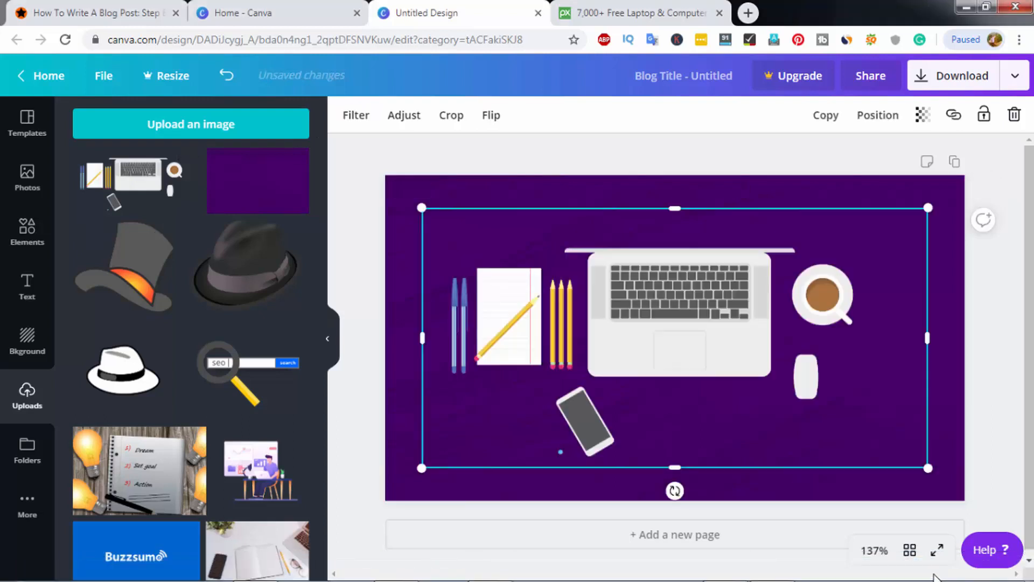
pyautogui.moveTo(928, 338); pyautogui.dragTo(777, 348)
pyautogui.moveTo(860, 377); pyautogui.dragTo(915, 377)
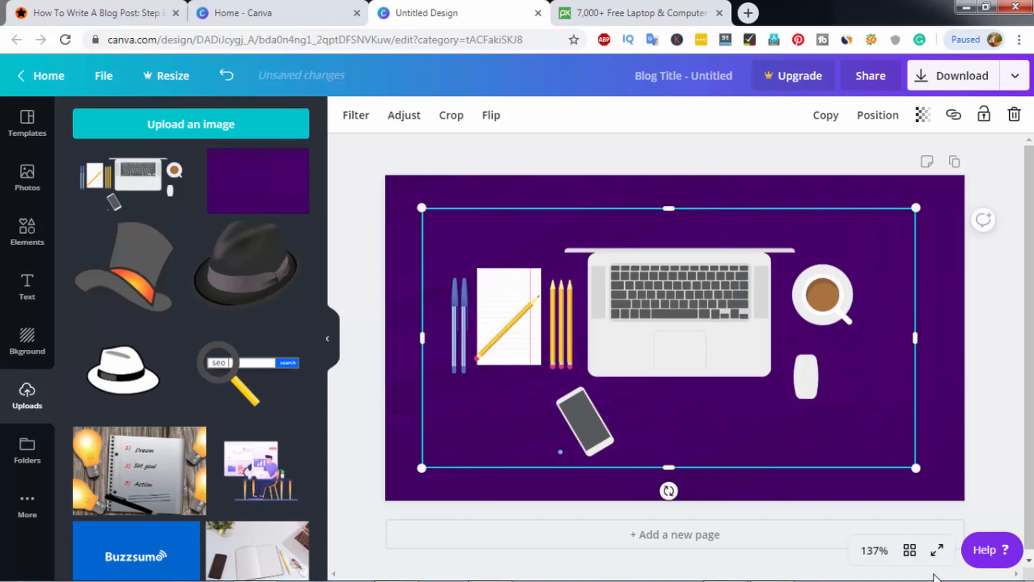
pyautogui.moveTo(916, 468); pyautogui.dragTo(804, 409)
pyautogui.moveTo(627, 308); pyautogui.dragTo(608, 338)
pyautogui.click(862, 350)
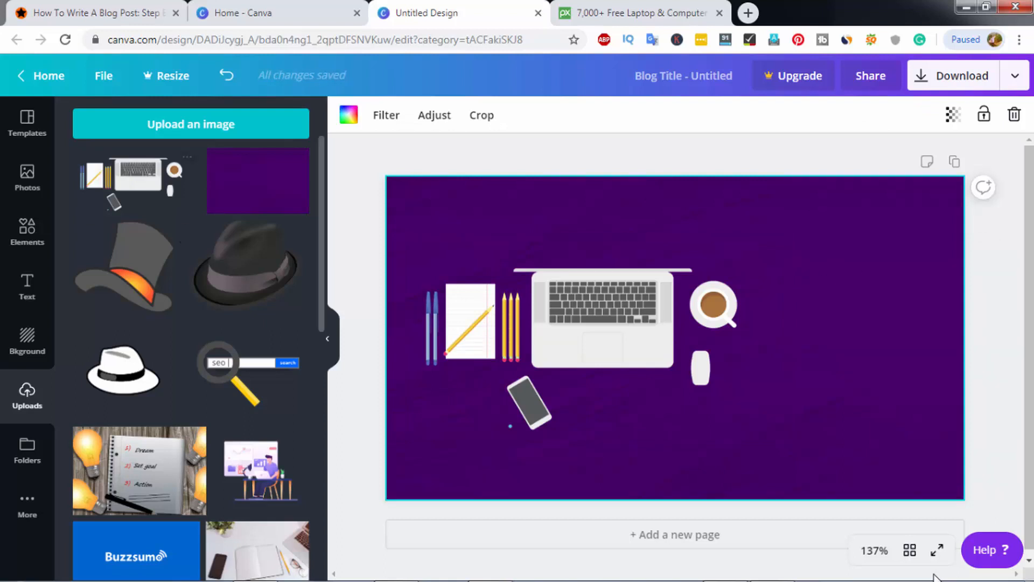
# Add a heading reading "How to Write a Blog Post", broken into three lines: "How to", "Write a" and "Blog Post".
pyautogui.click(27, 286)
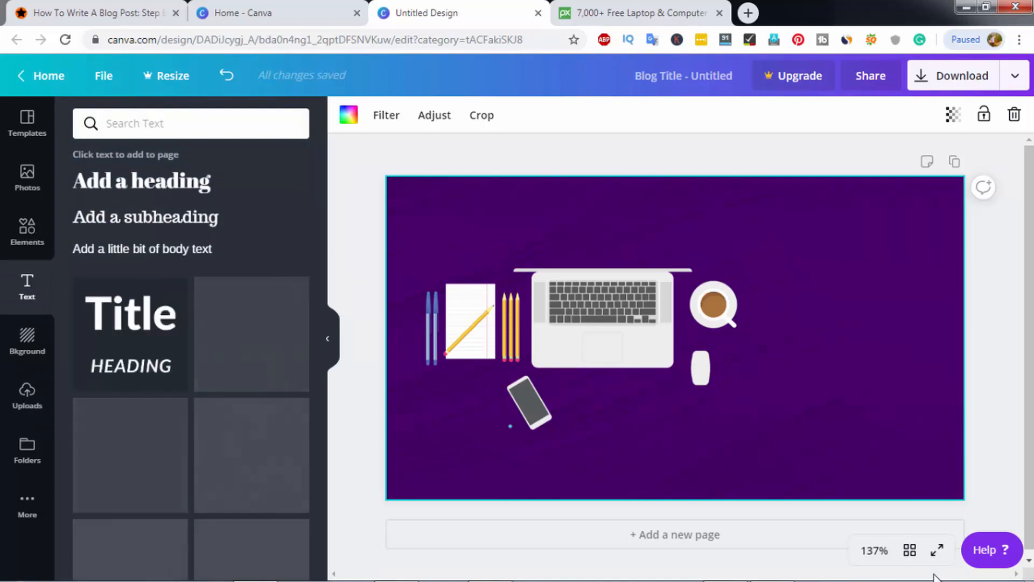
pyautogui.click(142, 180)
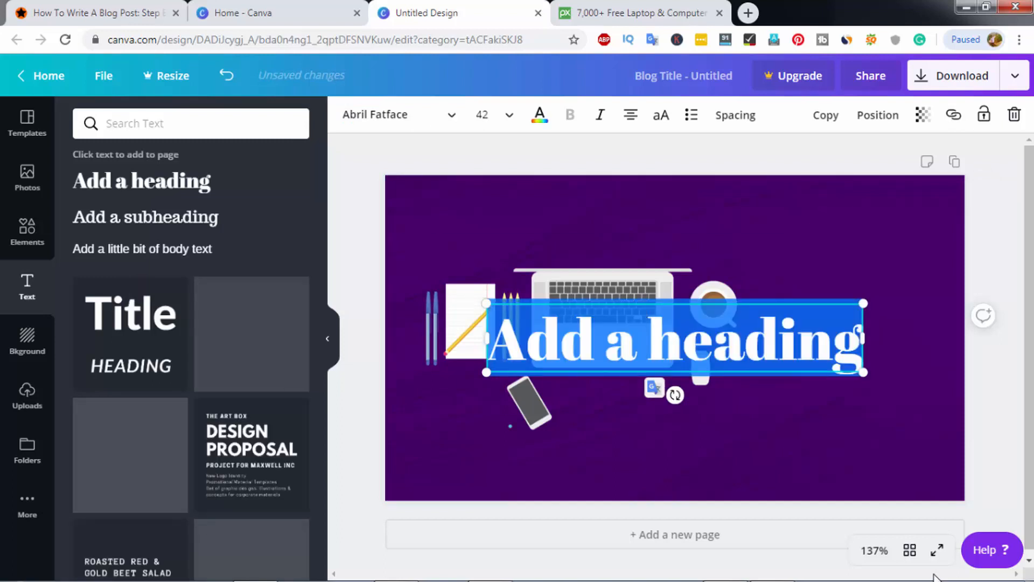
pyautogui.write('How')
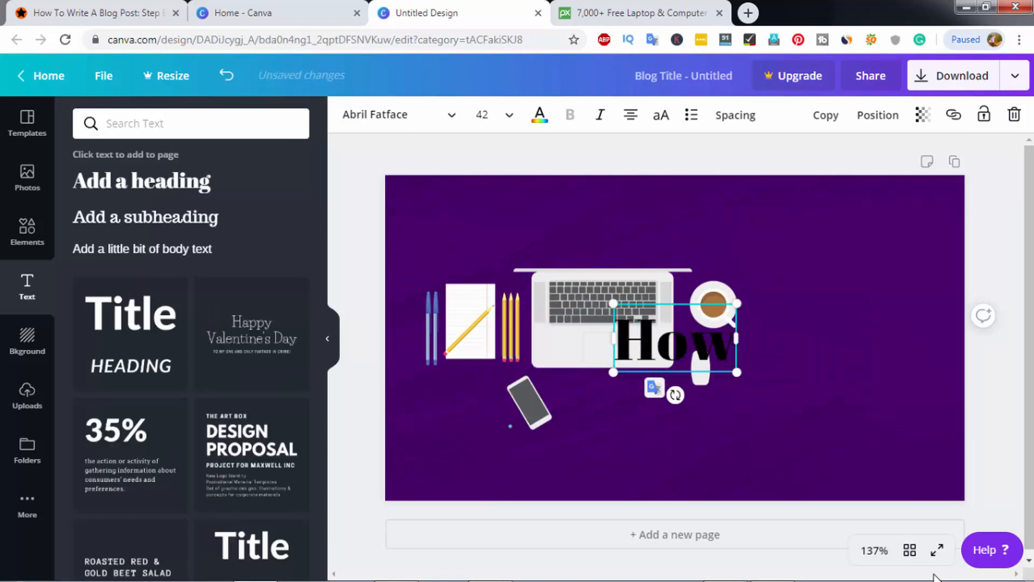
pyautogui.write(' to Wr')
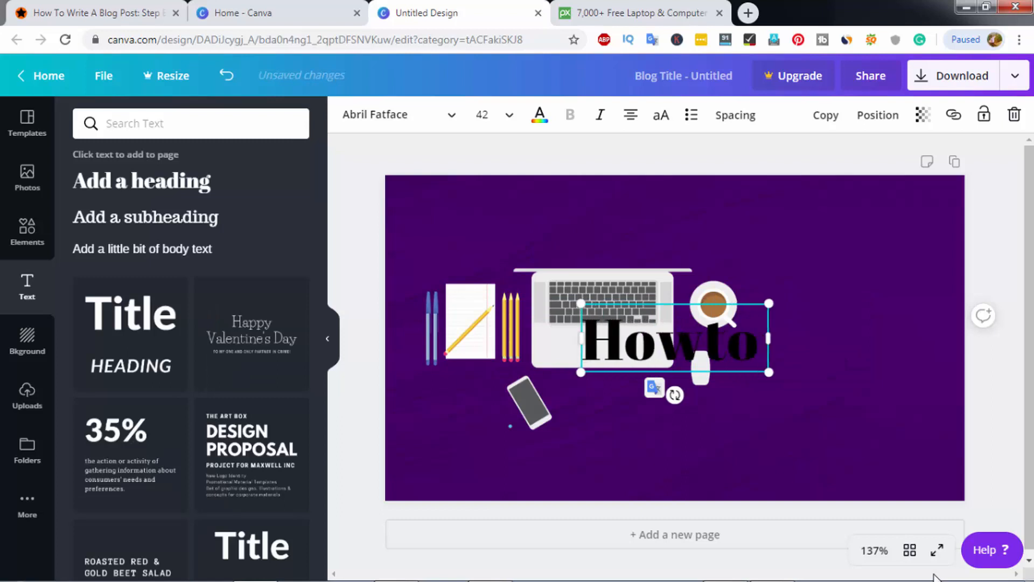
pyautogui.write('ite a')
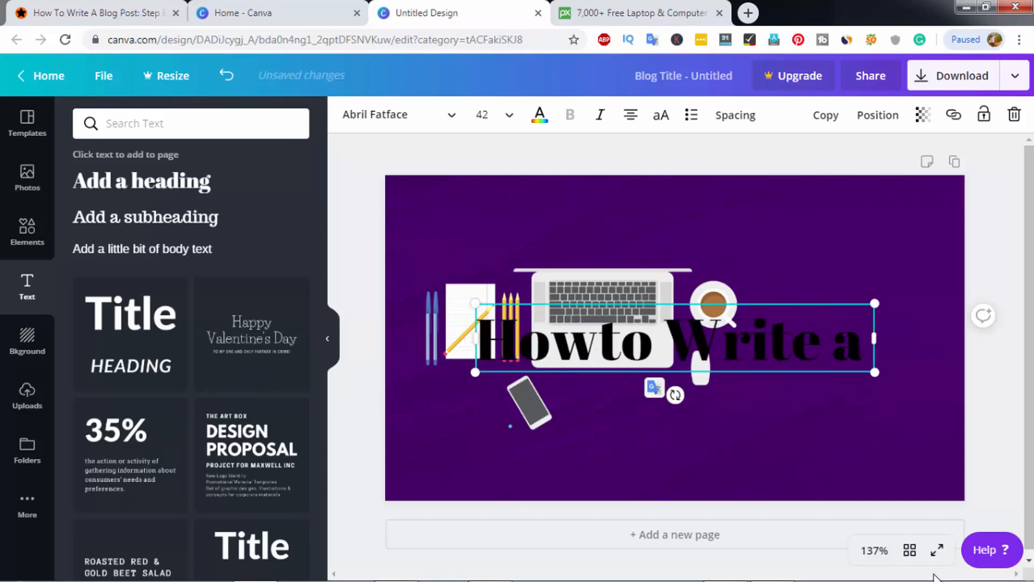
pyautogui.write(' Blog Post')
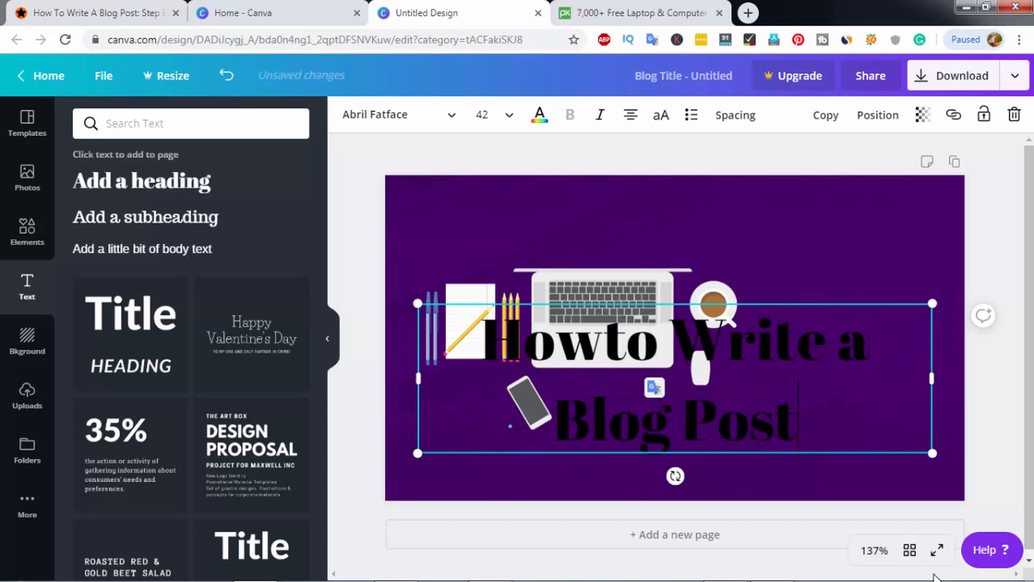
pyautogui.press('Up')
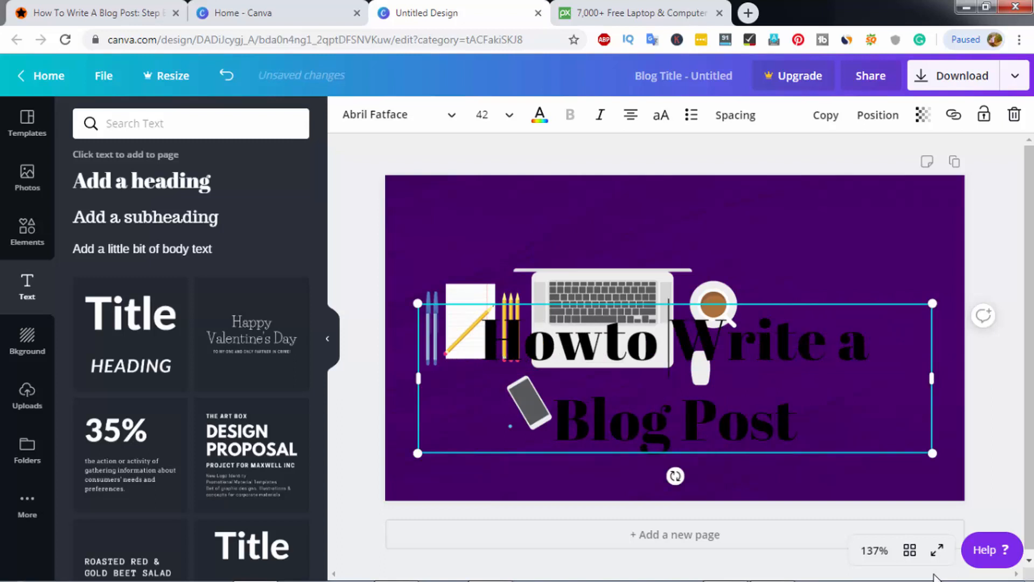
pyautogui.press('Return')
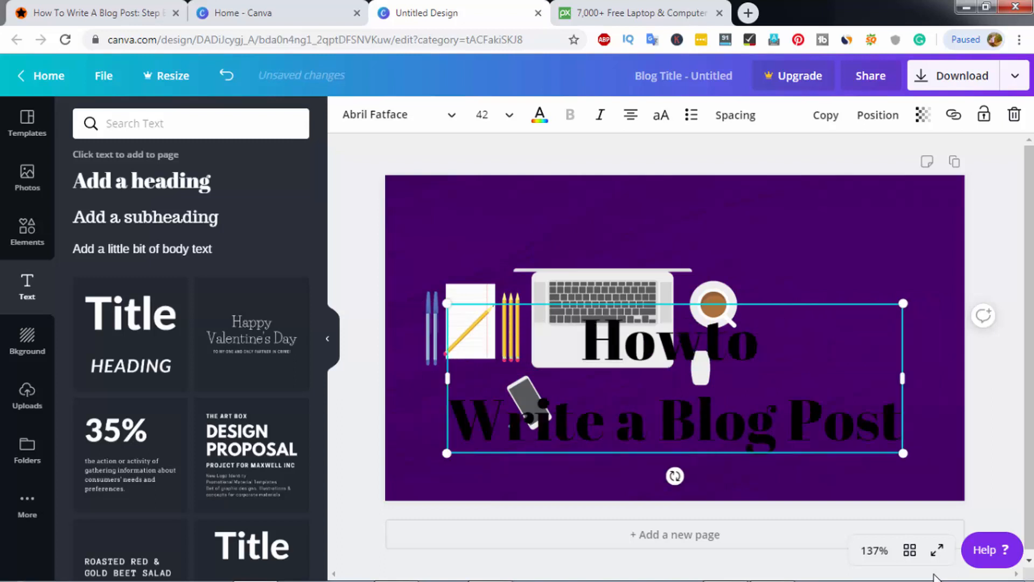
pyautogui.press('Return')
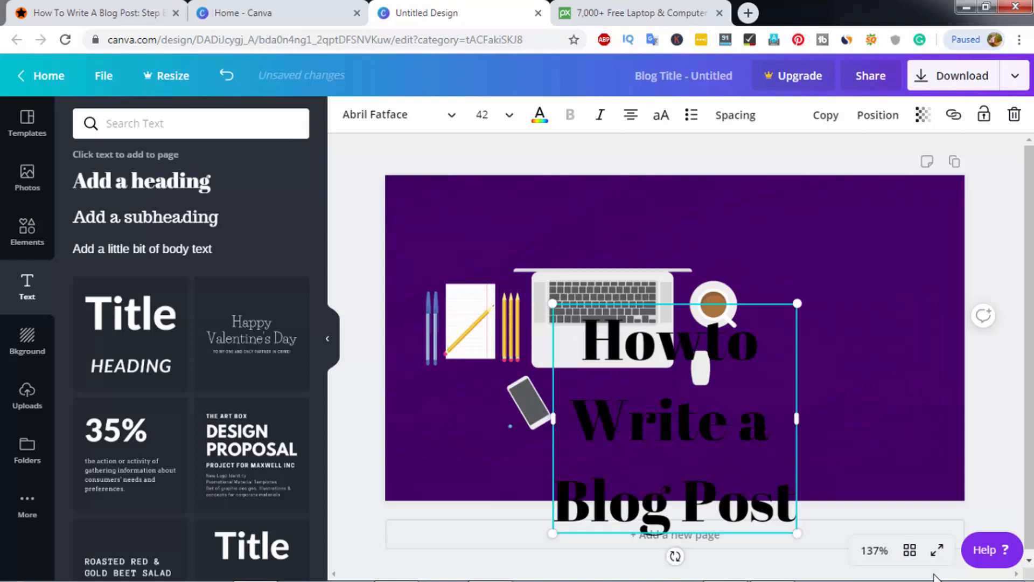
# Move the heading to the banner's right side and scale it down to font size 38.7, vertically centred beside the laptop graphic.
pyautogui.moveTo(675, 418); pyautogui.dragTo(831, 345)
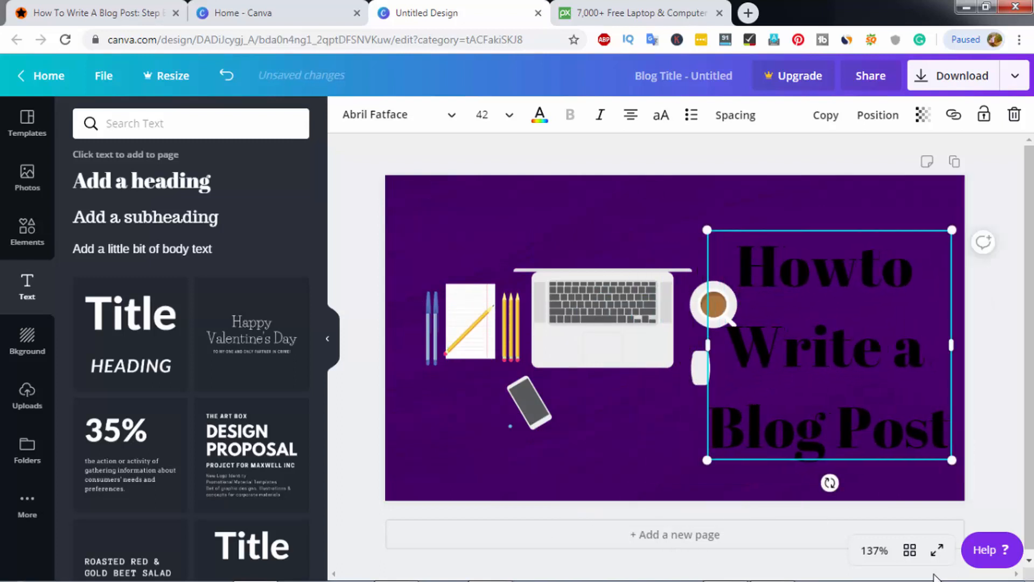
pyautogui.moveTo(707, 230); pyautogui.dragTo(726, 248)
pyautogui.moveTo(839, 354); pyautogui.dragTo(839, 343)
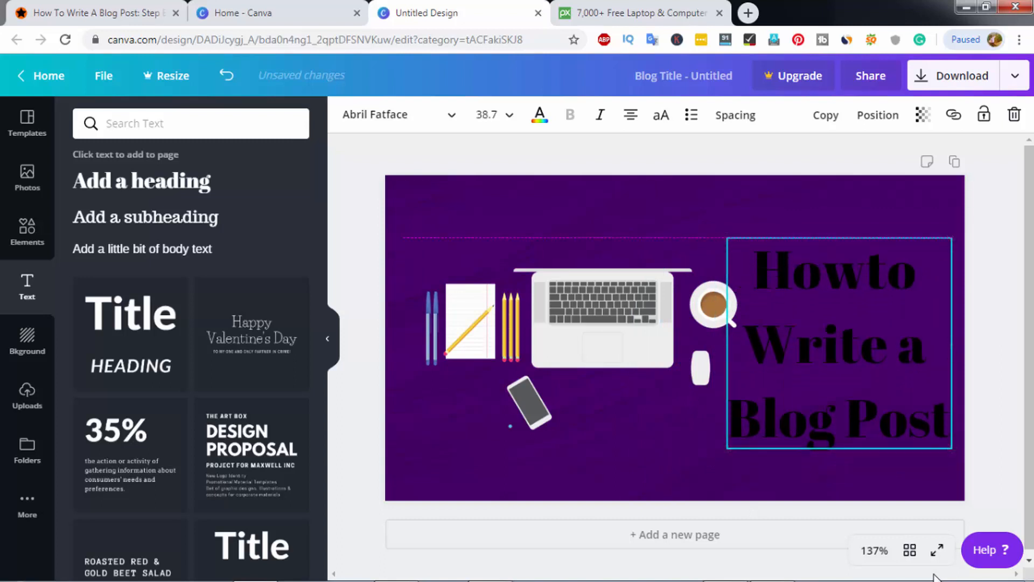
# Color the heading line by line: "How to" white, "Write a" green and "Blog Post" yellow.
pyautogui.tripleClick(824, 273)
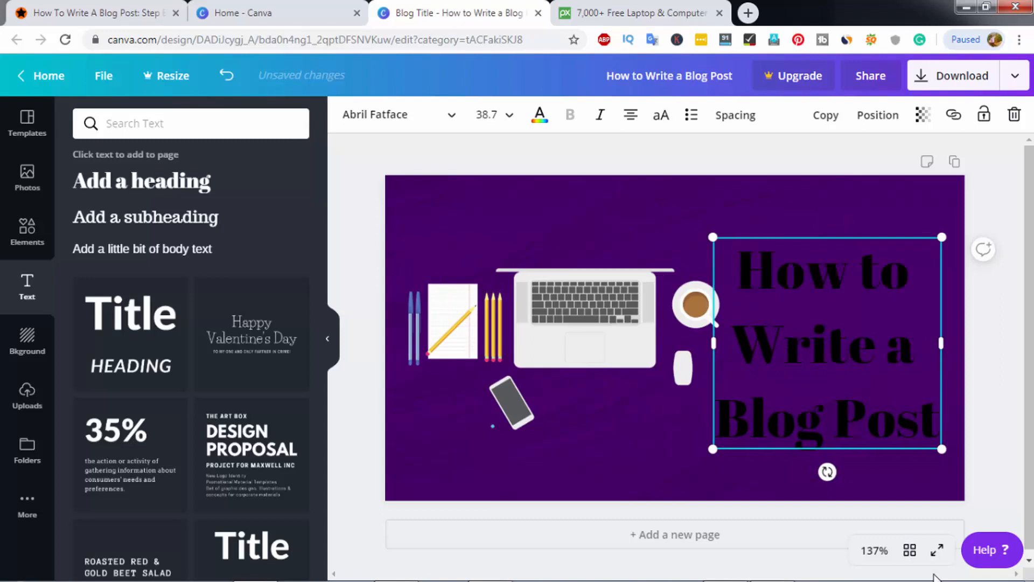
pyautogui.hotkey('shift', 'Down')
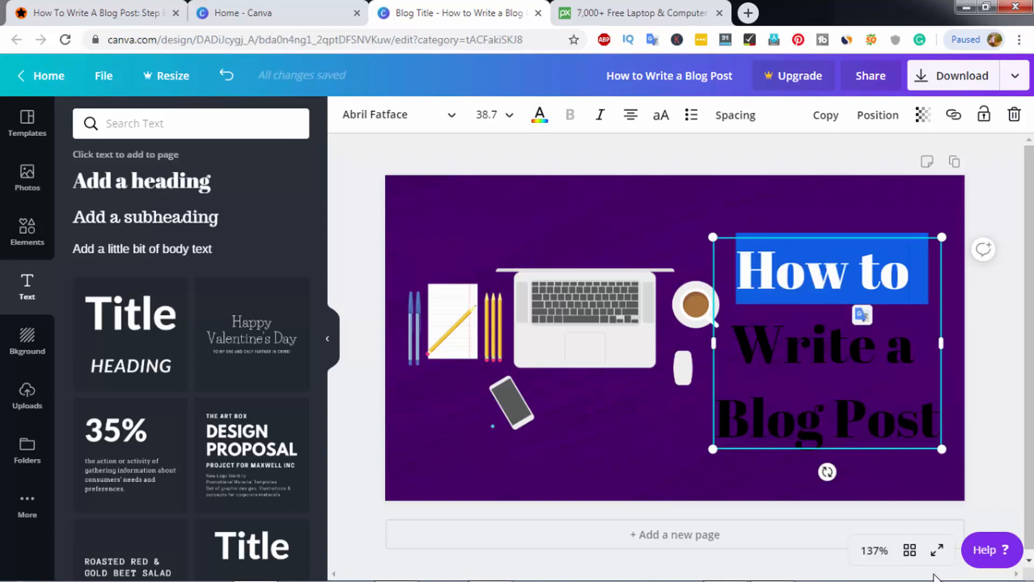
pyautogui.click(540, 114)
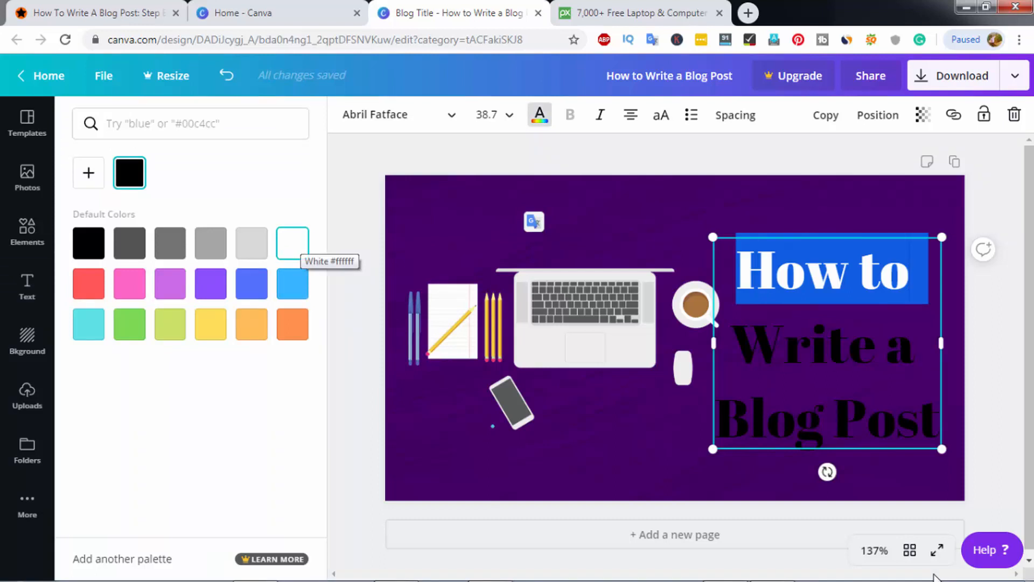
pyautogui.click(292, 243)
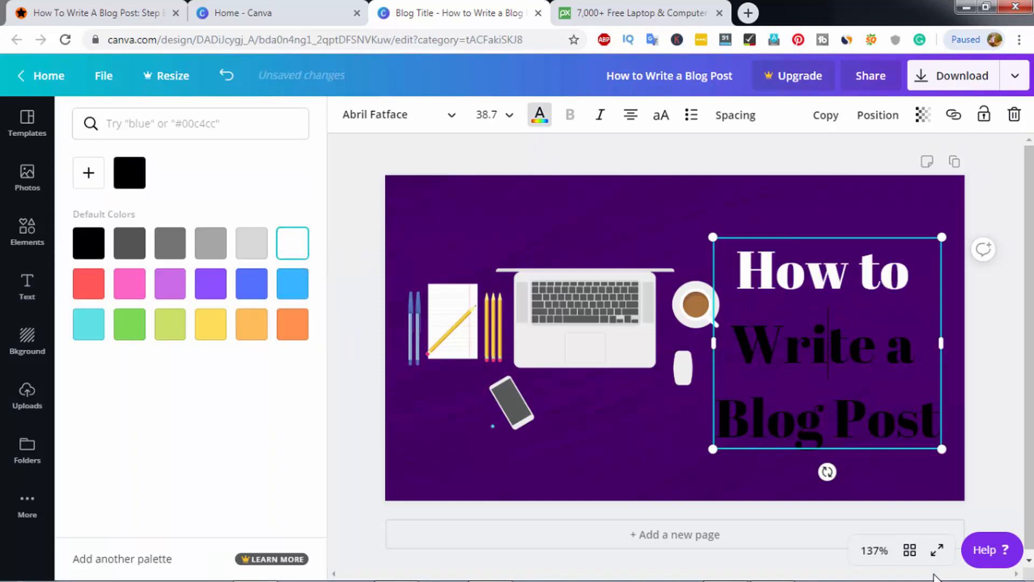
pyautogui.tripleClick(811, 351)
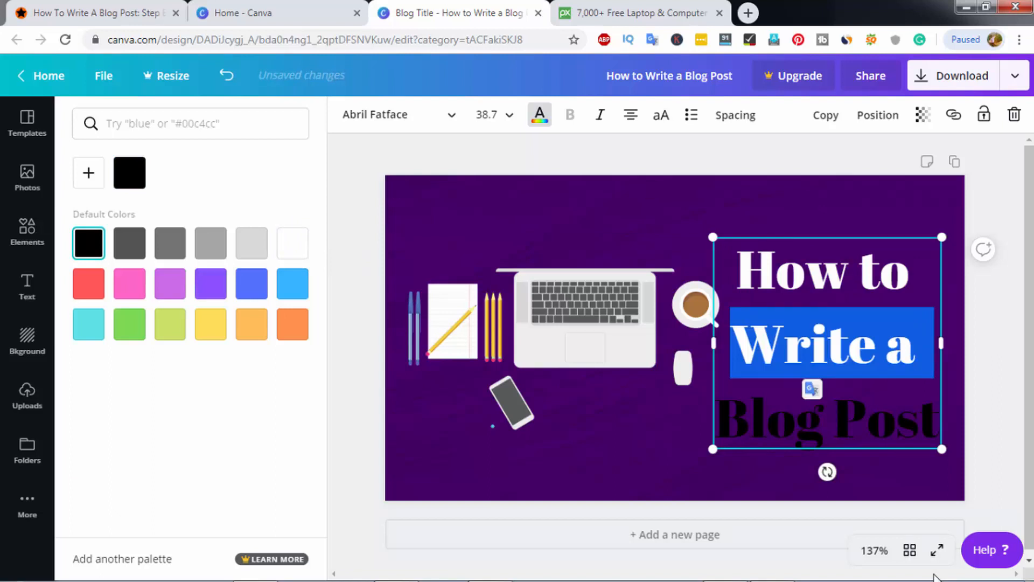
pyautogui.click(128, 324)
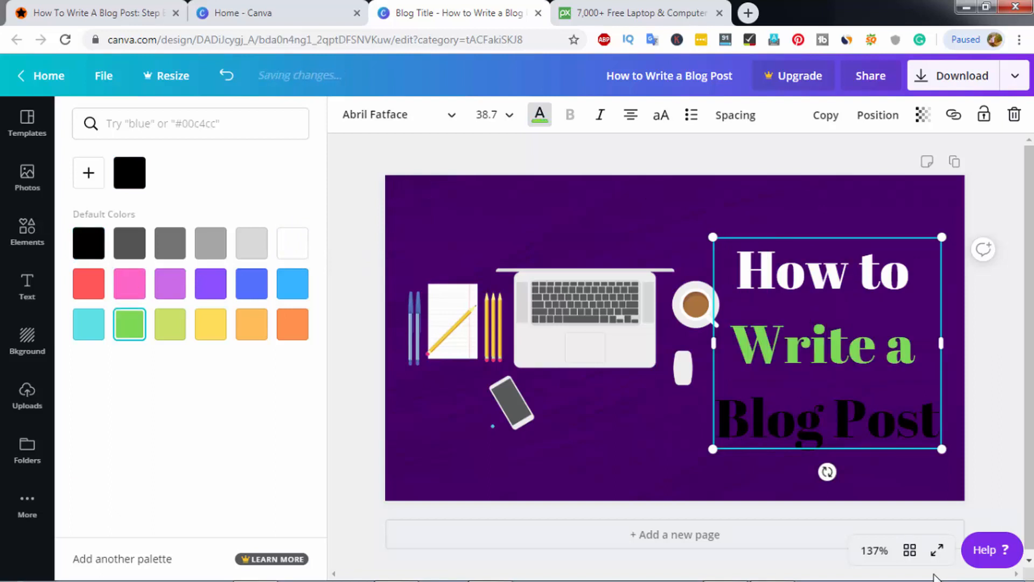
pyautogui.tripleClick(792, 420)
pyautogui.click(211, 324)
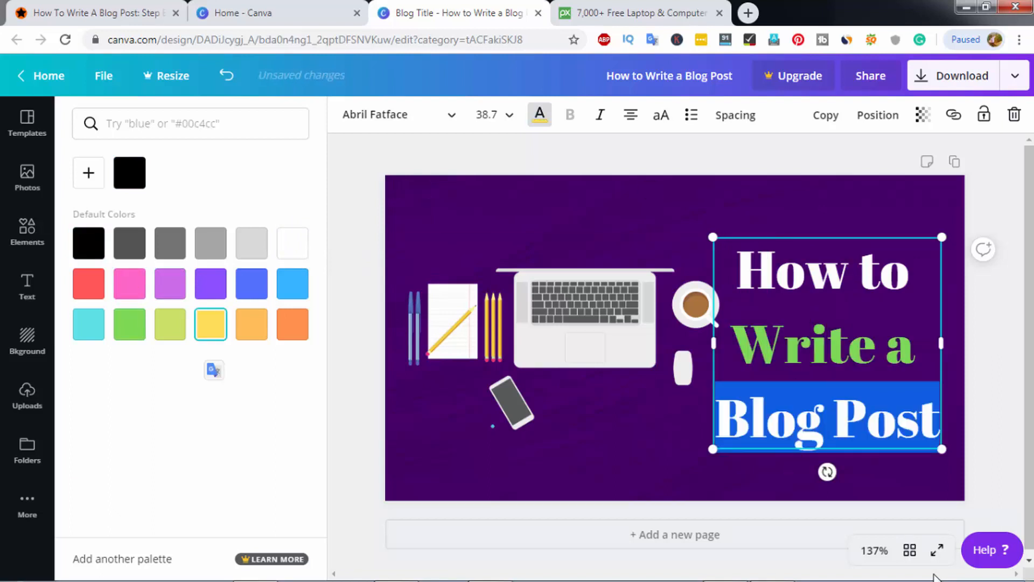
# Deselect the heading and nudge the laptop graphic slightly left, away from the text.
pyautogui.click(828, 344)
pyautogui.click(797, 207)
pyautogui.click(585, 339)
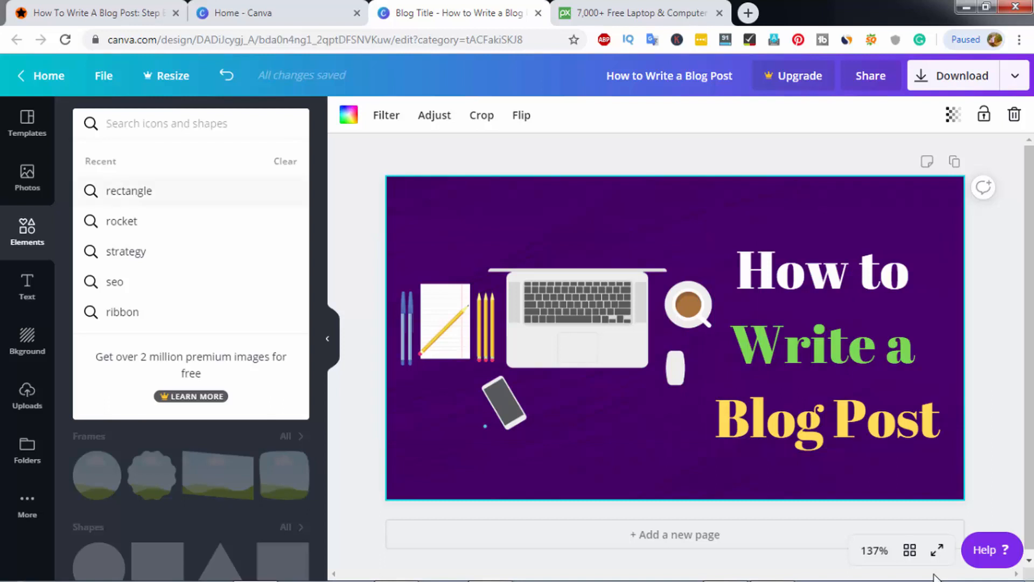
# Add a triangle shape from Elements and enlarge it so that its slanted edge divides the banner, covering most of the right half.
pyautogui.click(538, 226)
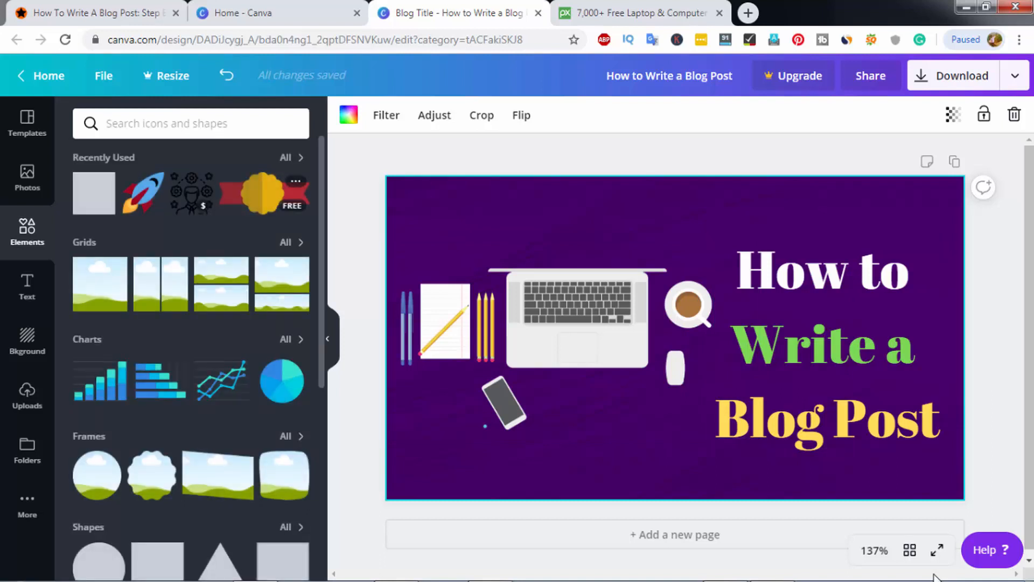
pyautogui.click(207, 124)
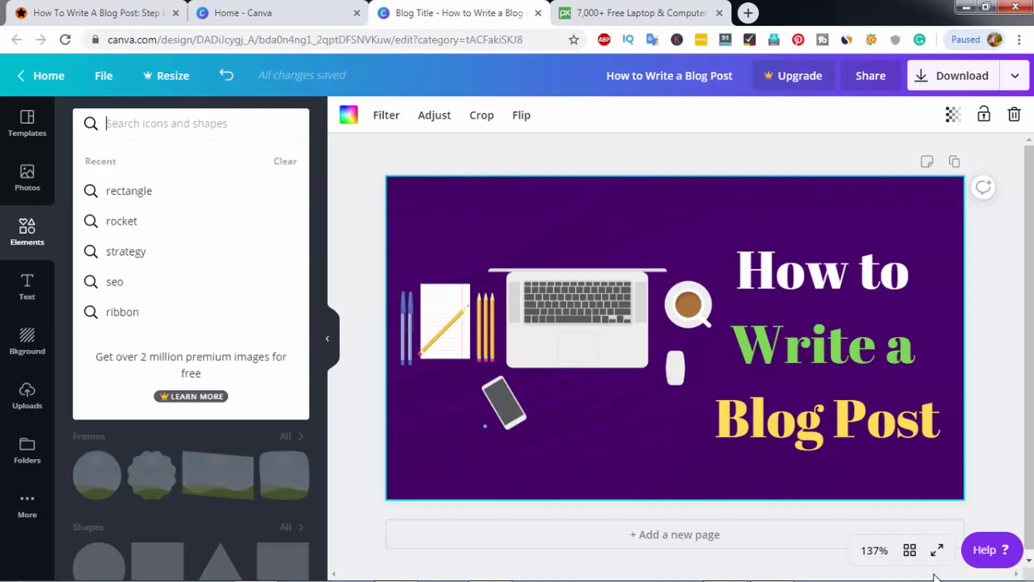
pyautogui.click(517, 334)
pyautogui.scroll(-3, 221, 339)
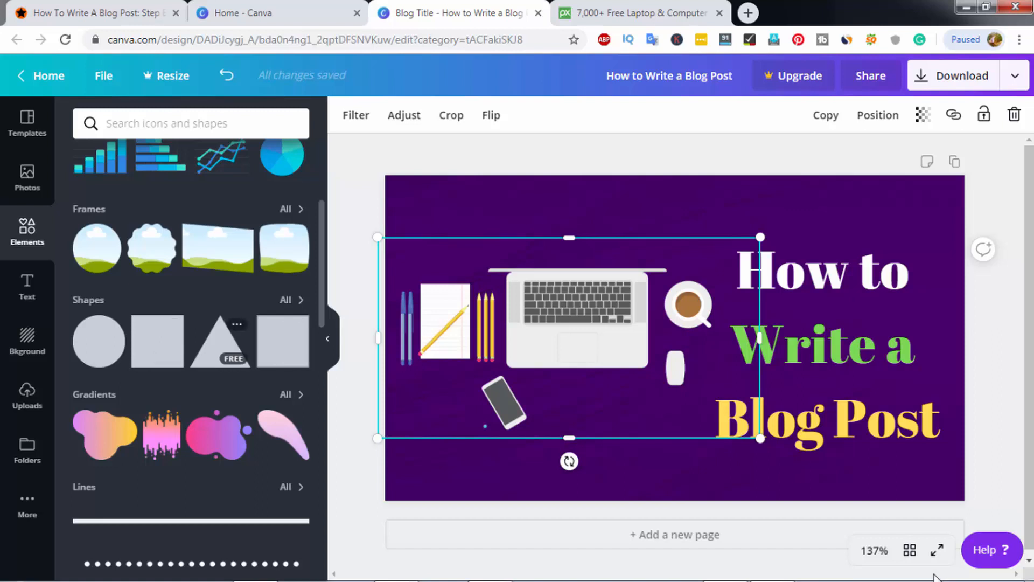
pyautogui.click(220, 341)
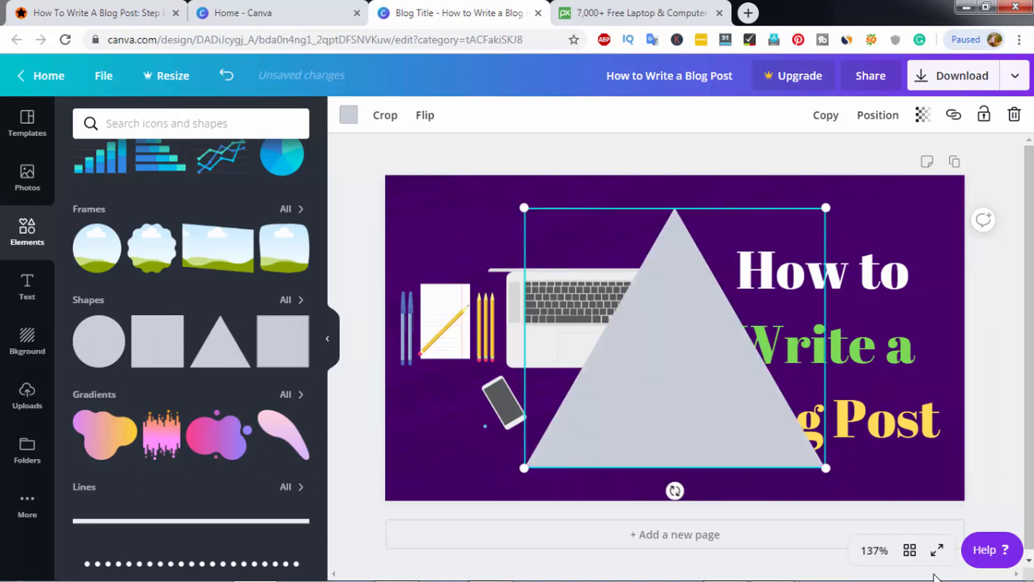
pyautogui.moveTo(675, 351); pyautogui.dragTo(881, 249)
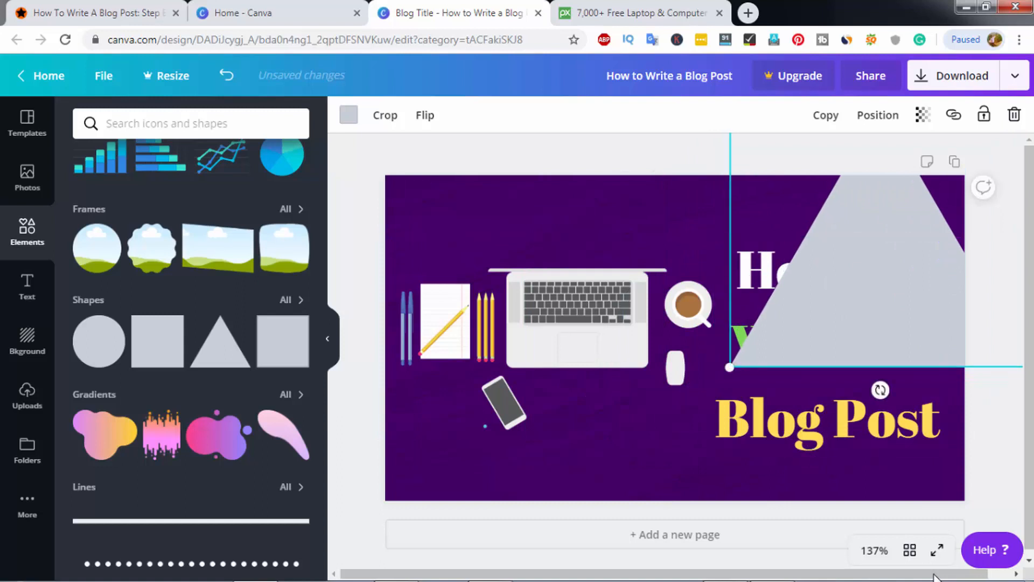
pyautogui.moveTo(729, 368); pyautogui.dragTo(503, 561)
pyautogui.moveTo(657, 431)
pyautogui.mouseDown()
pyautogui.moveTo(779, 377)
pyautogui.moveTo(745, 377)
pyautogui.mouseUp()
# Send the triangle backward behind both the heading and the laptop graphic.
pyautogui.click(877, 115)
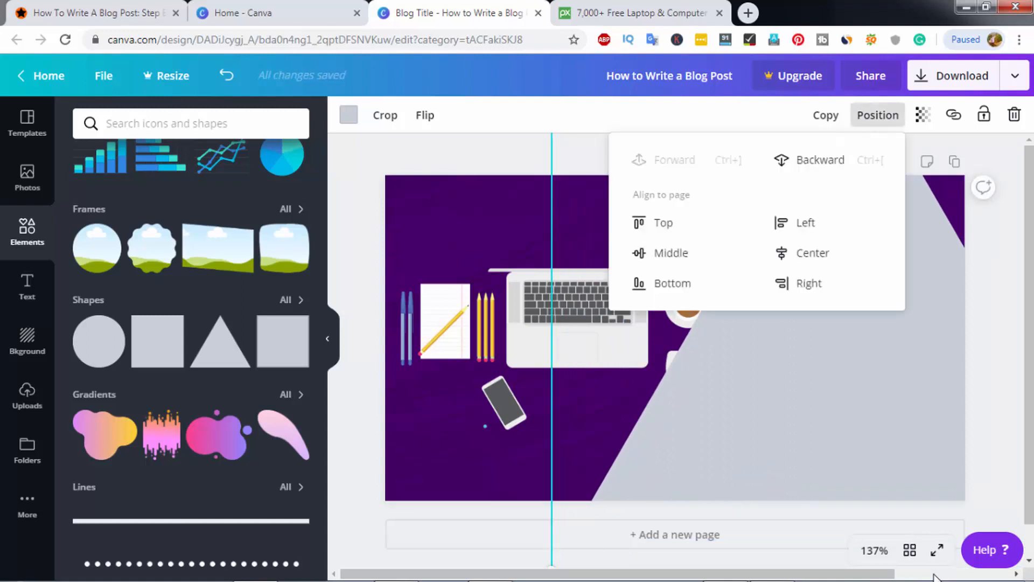
pyautogui.click(820, 159)
pyautogui.click(811, 159)
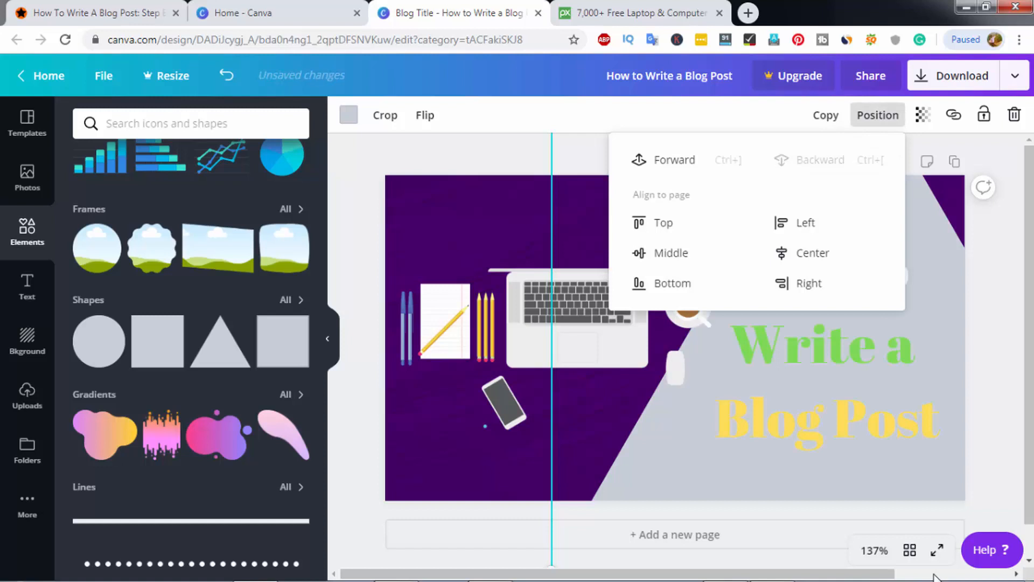
# Shift the triangle so it covers the banner's upper-right corner and fill it with the heading's yellow.
pyautogui.click(824, 355)
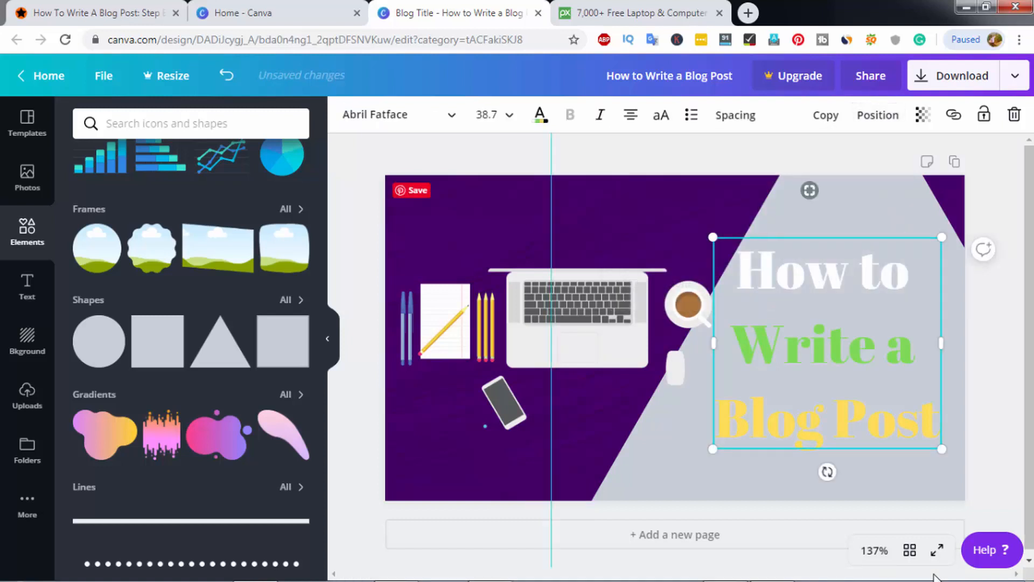
pyautogui.click(680, 464)
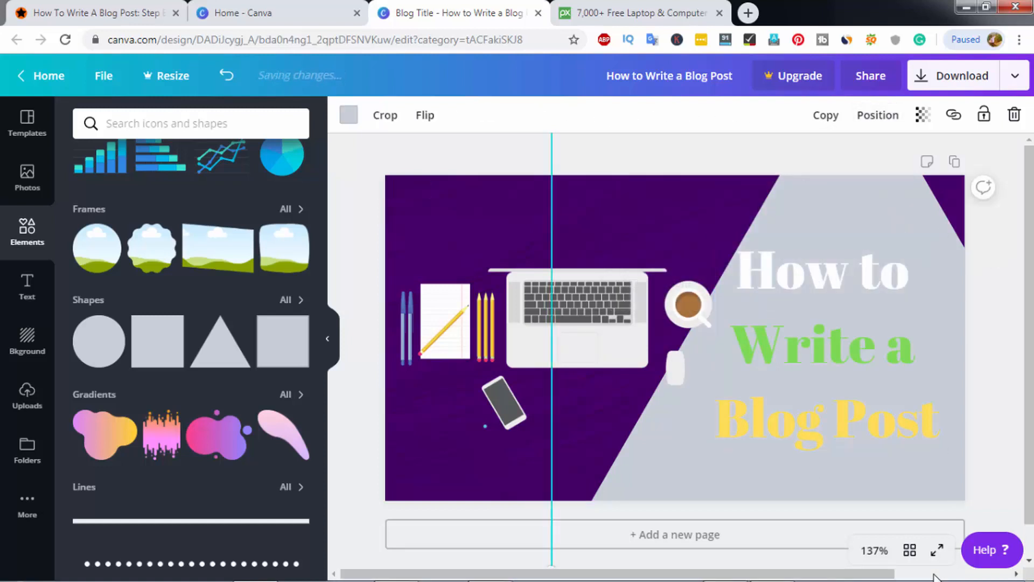
pyautogui.moveTo(680, 464)
pyautogui.mouseDown()
pyautogui.moveTo(722, 422)
pyautogui.moveTo(653, 455)
pyautogui.moveTo(686, 459)
pyautogui.mouseUp()
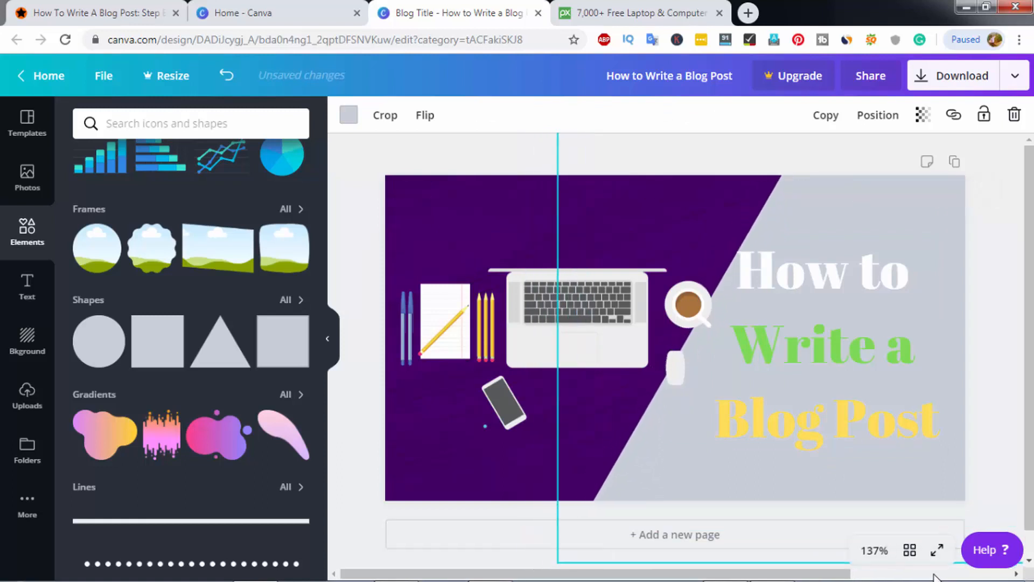
pyautogui.click(349, 115)
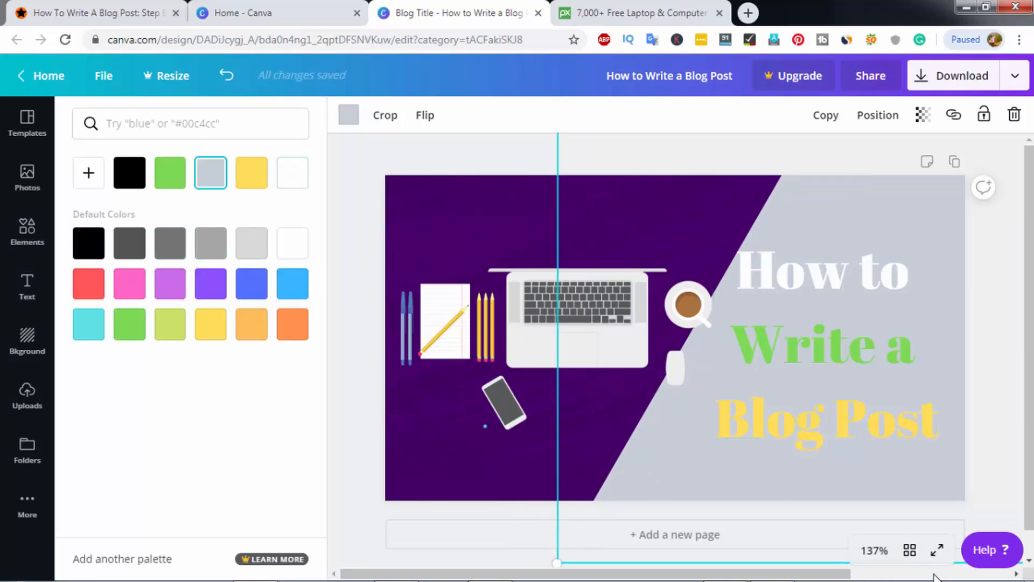
pyautogui.click(252, 173)
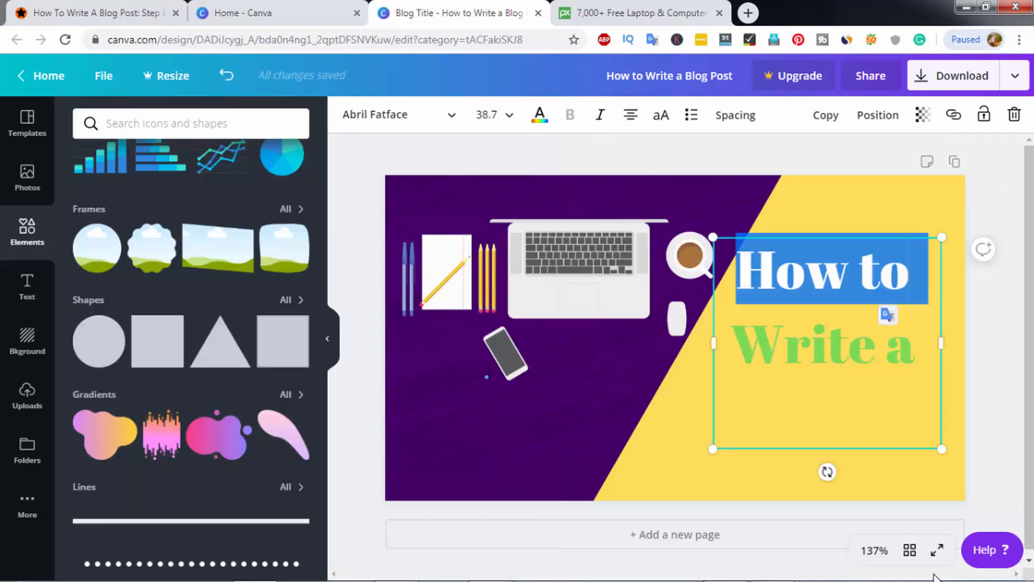
# Change the text colour of the heading's first line, "How to", to black.
pyautogui.tripleClick(846, 274)
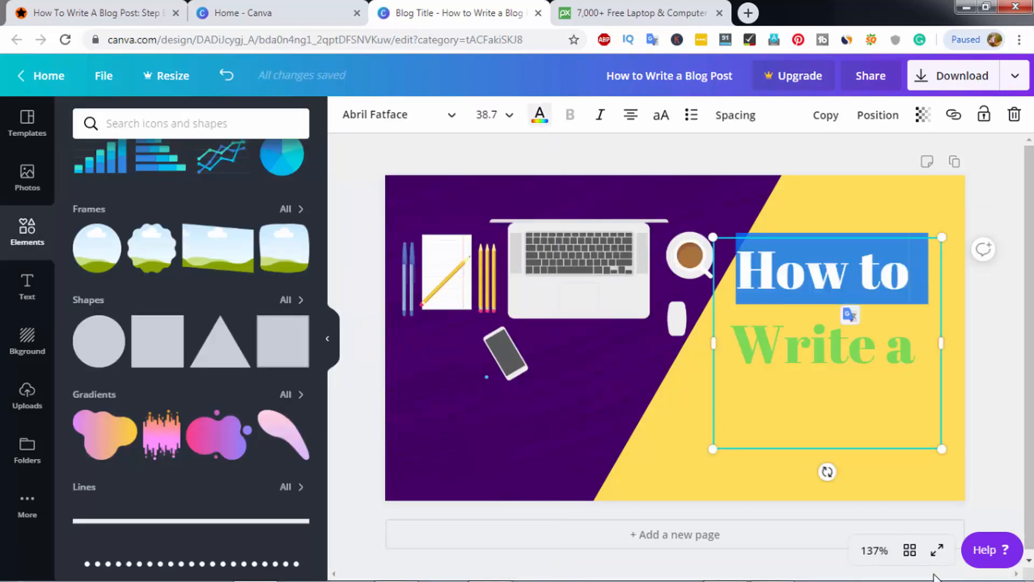
pyautogui.click(540, 115)
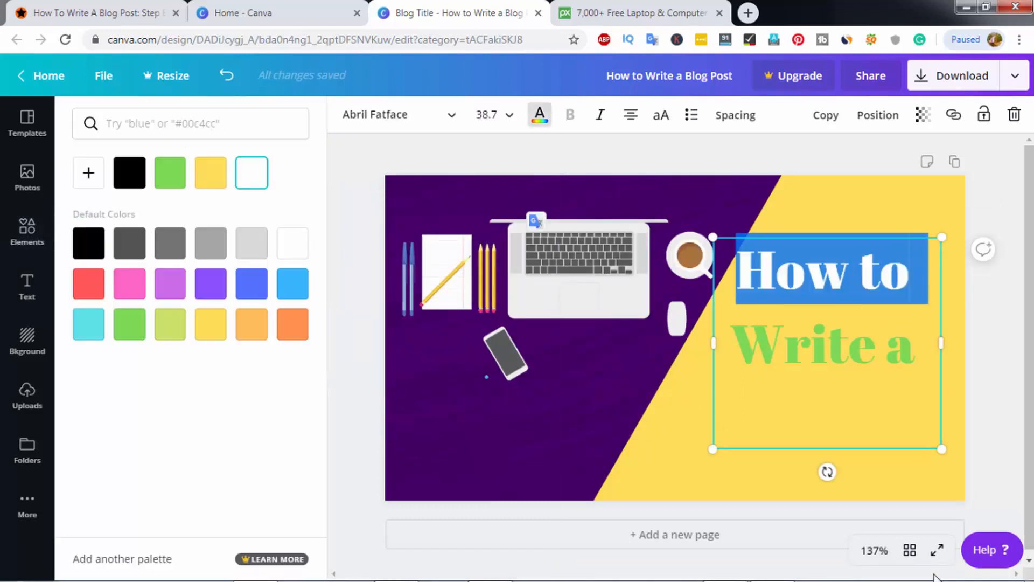
pyautogui.click(89, 243)
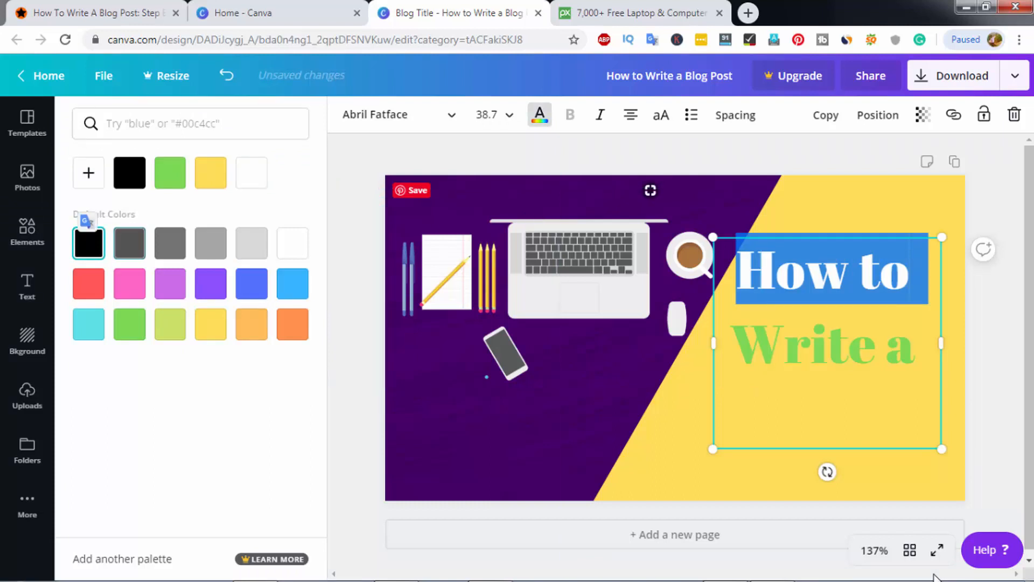
# Recolour the heading's "Write a" line coral red and its "Blog Post" line black.
pyautogui.click(785, 344)
pyautogui.tripleClick(786, 345)
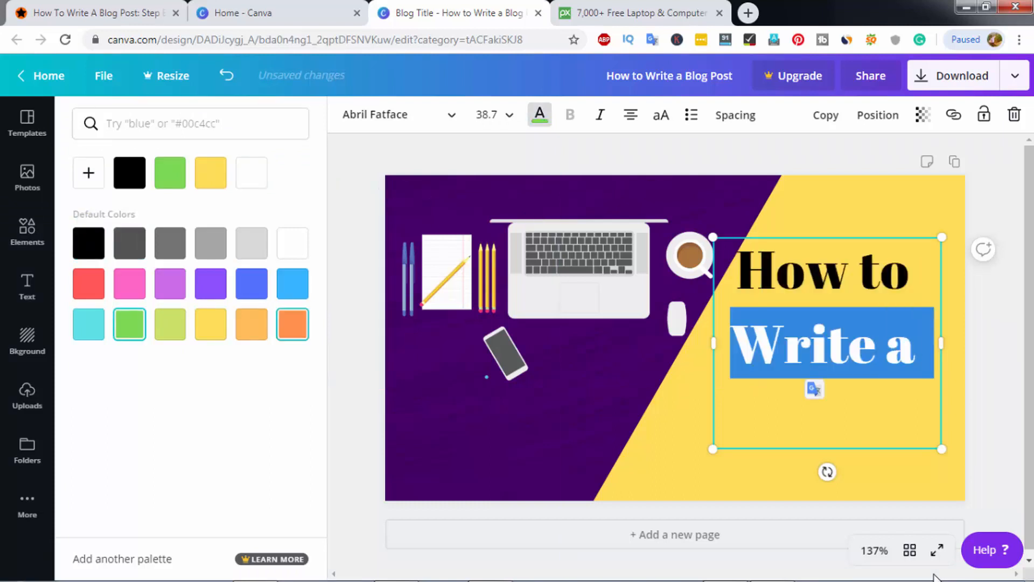
pyautogui.click(90, 284)
pyautogui.click(827, 417)
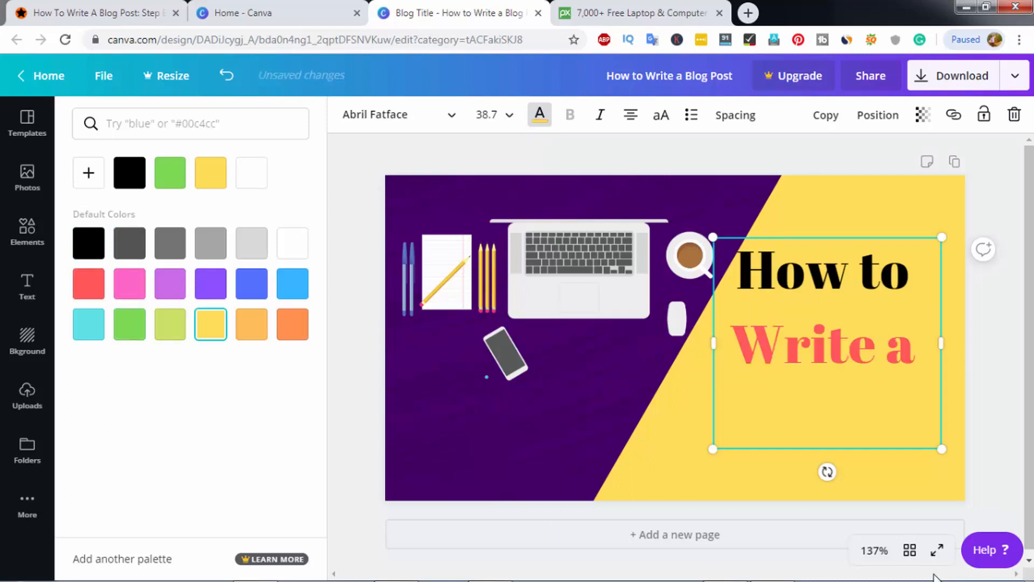
pyautogui.tripleClick(828, 418)
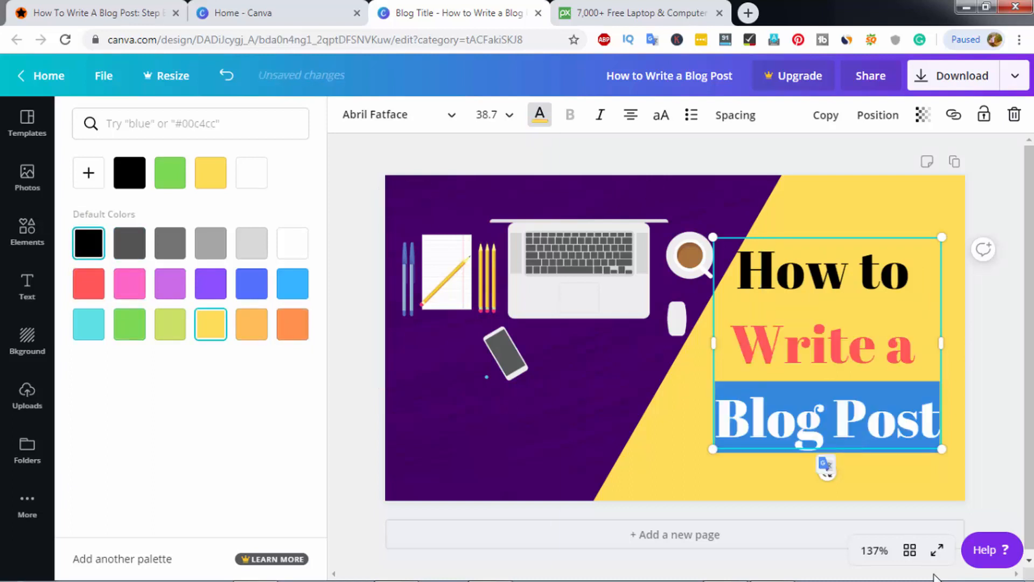
# Search the fonts for "dancing" and set the "How to" line in Dancing Script.
pyautogui.click(399, 115)
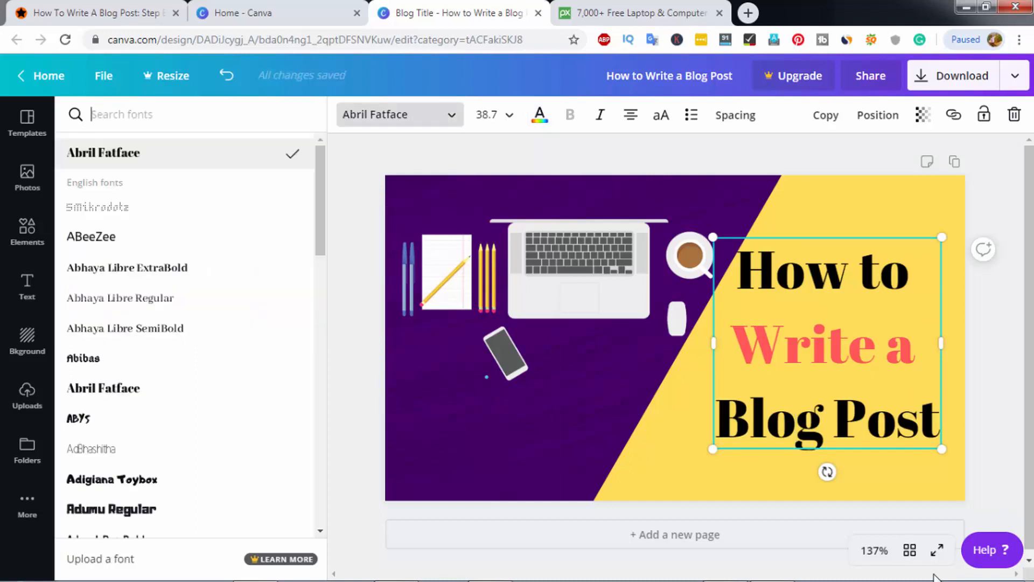
pyautogui.tripleClick(803, 272)
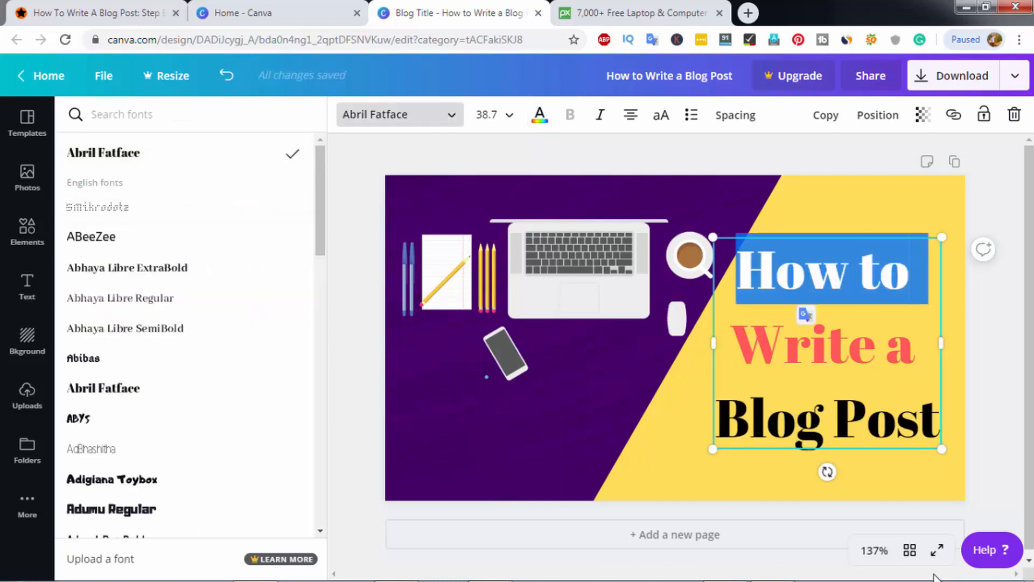
pyautogui.click(122, 114)
pyautogui.write('dancing')
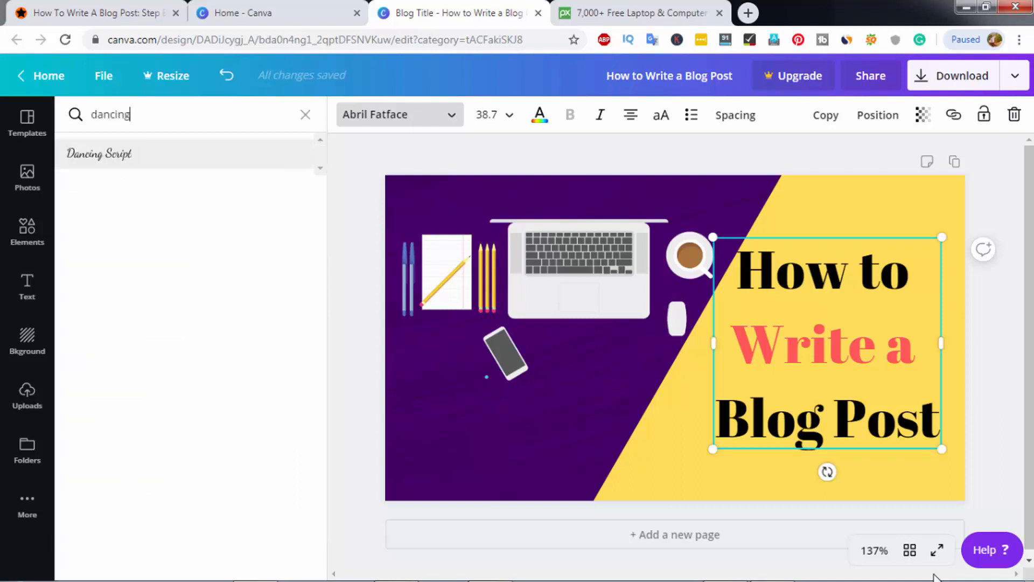
pyautogui.click(99, 154)
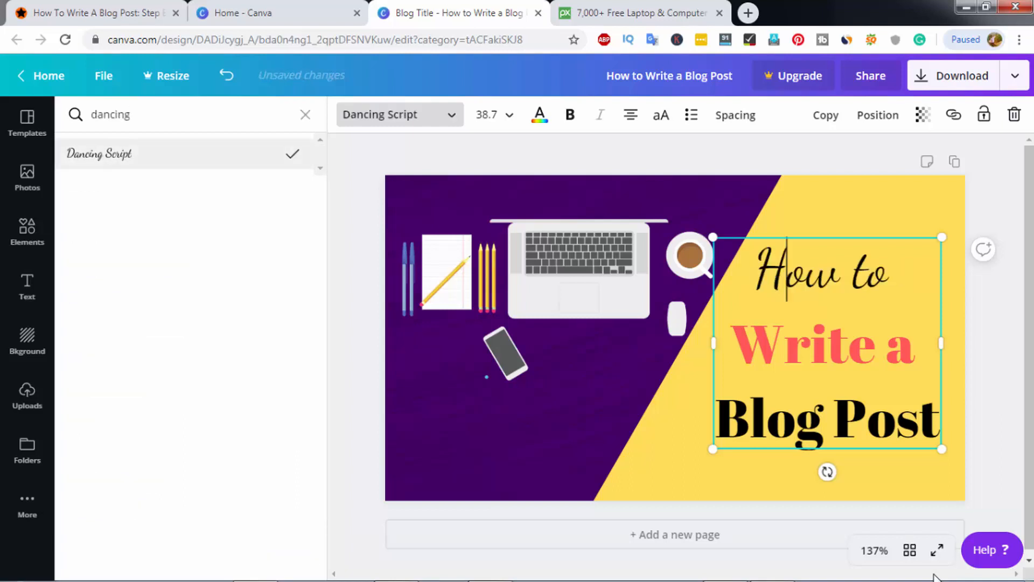
# Make the heading's "How to" line bold.
pyautogui.tripleClick(807, 271)
pyautogui.click(876, 344)
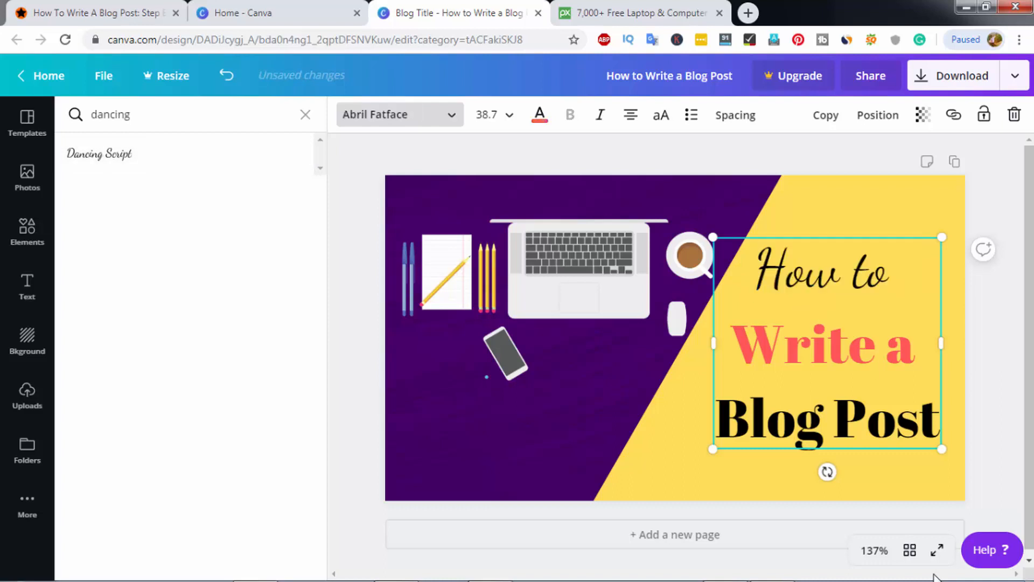
pyautogui.doubleClick(856, 273)
pyautogui.tripleClick(857, 273)
pyautogui.click(570, 115)
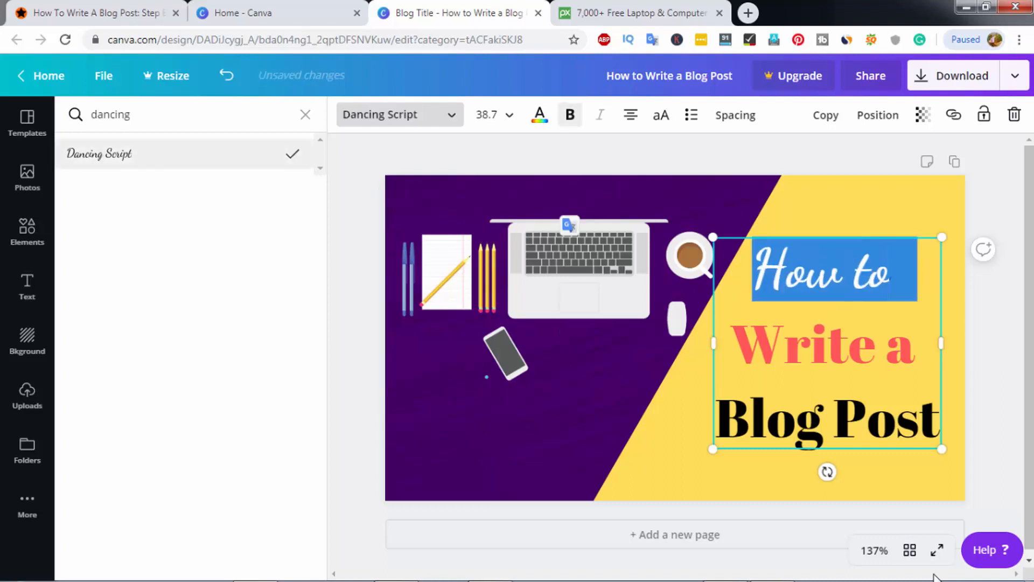
# Search the fonts for "open sans" and set the "Write a" line in bold Open Sans.
pyautogui.click(849, 343)
pyautogui.tripleClick(801, 348)
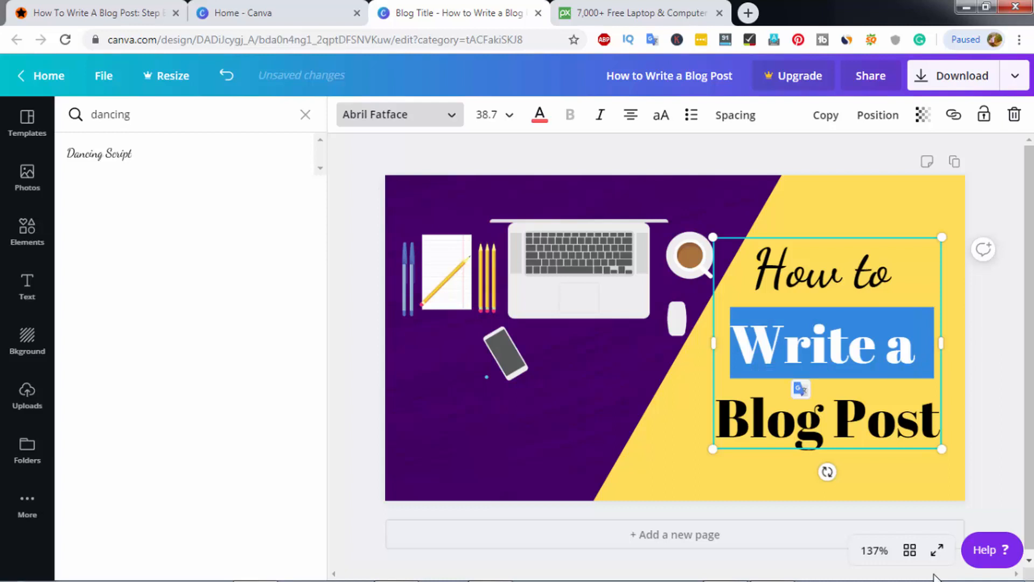
pyautogui.click(306, 115)
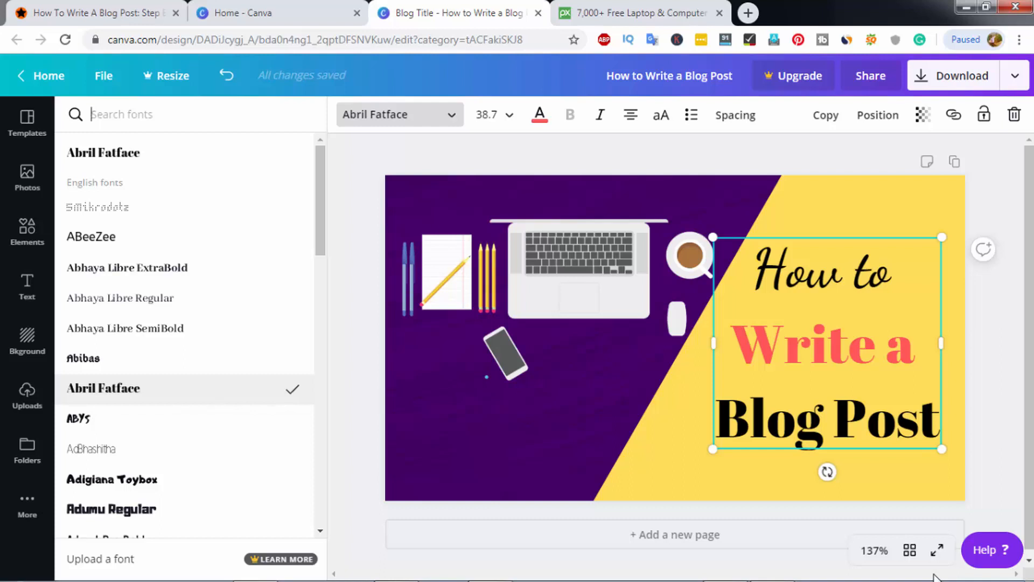
pyautogui.write('open ')
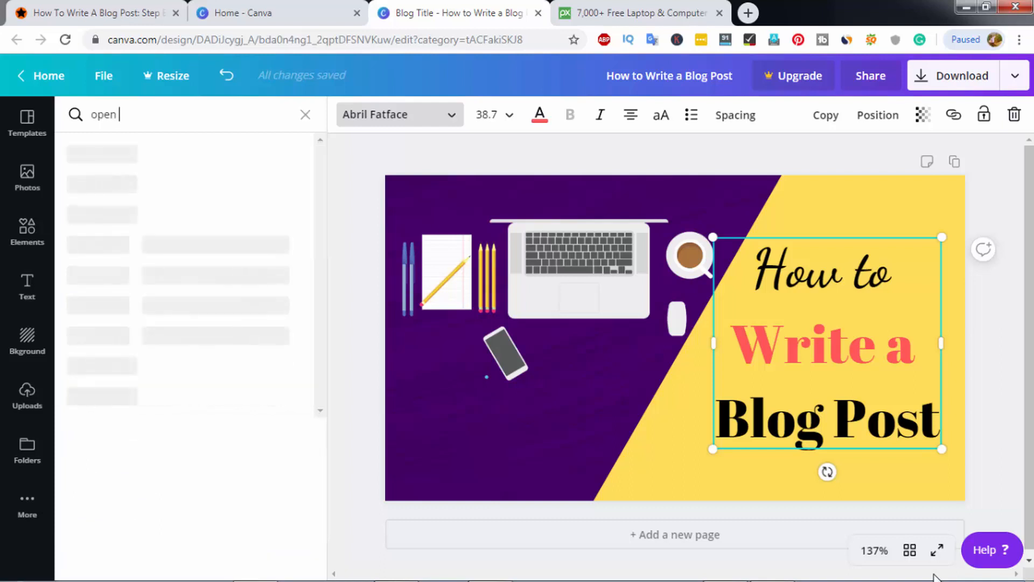
pyautogui.write('sans')
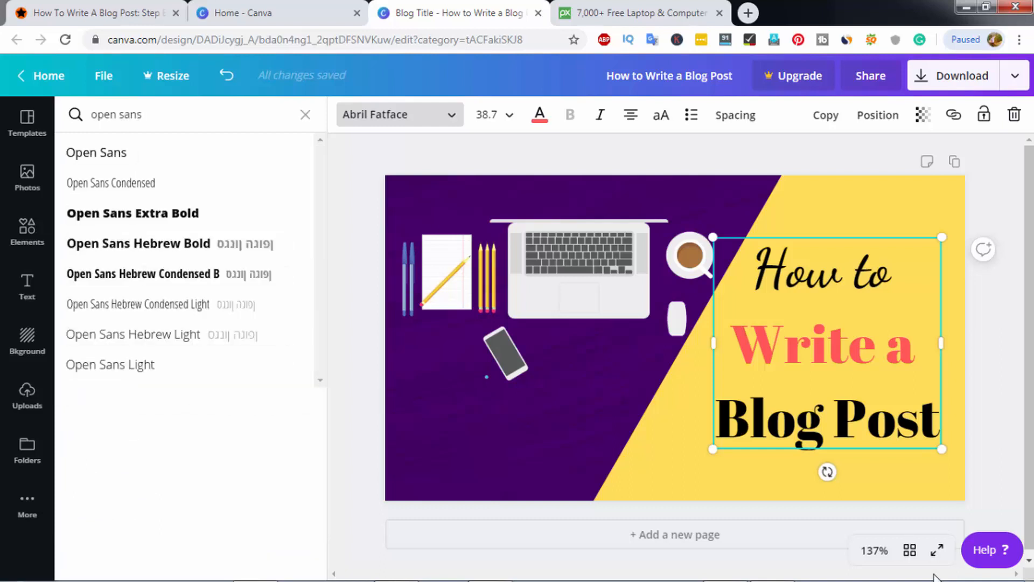
pyautogui.press('Return')
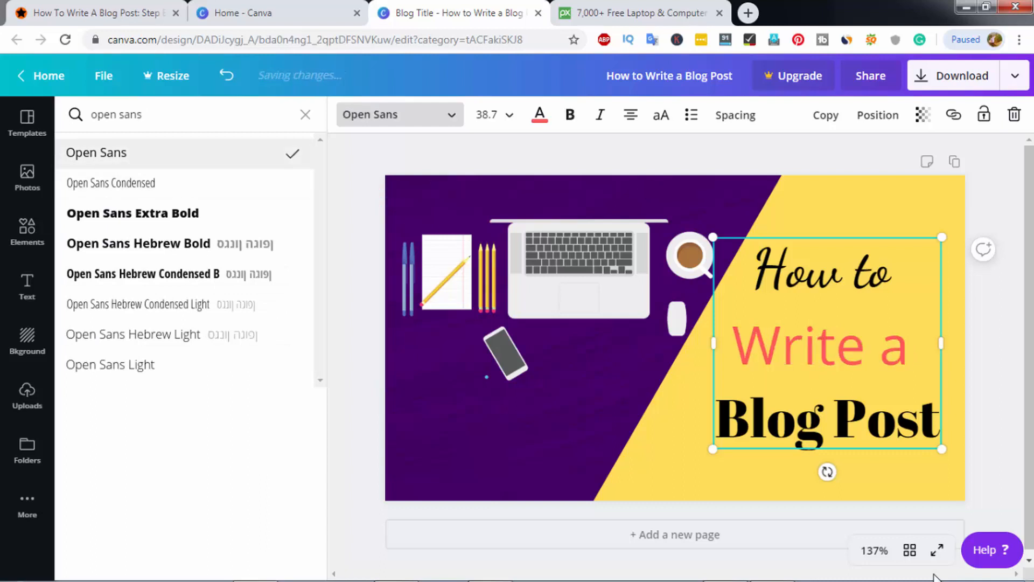
pyautogui.hotkey('ctrl', 'b')
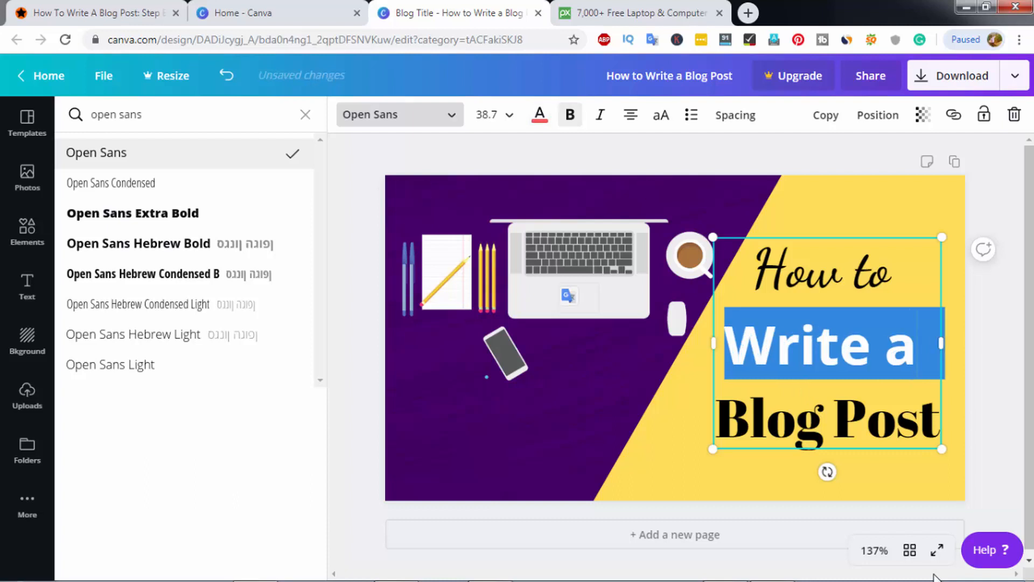
# Shift the heading slightly down and set its "Blog Post" line in the Anaktoria font.
pyautogui.tripleClick(868, 419)
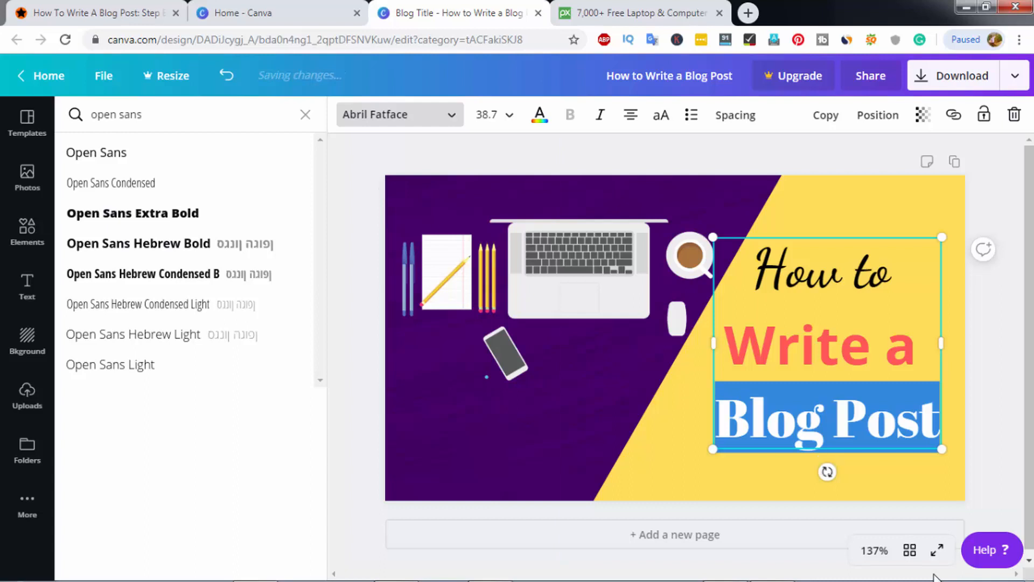
pyautogui.moveTo(884, 358); pyautogui.dragTo(885, 371)
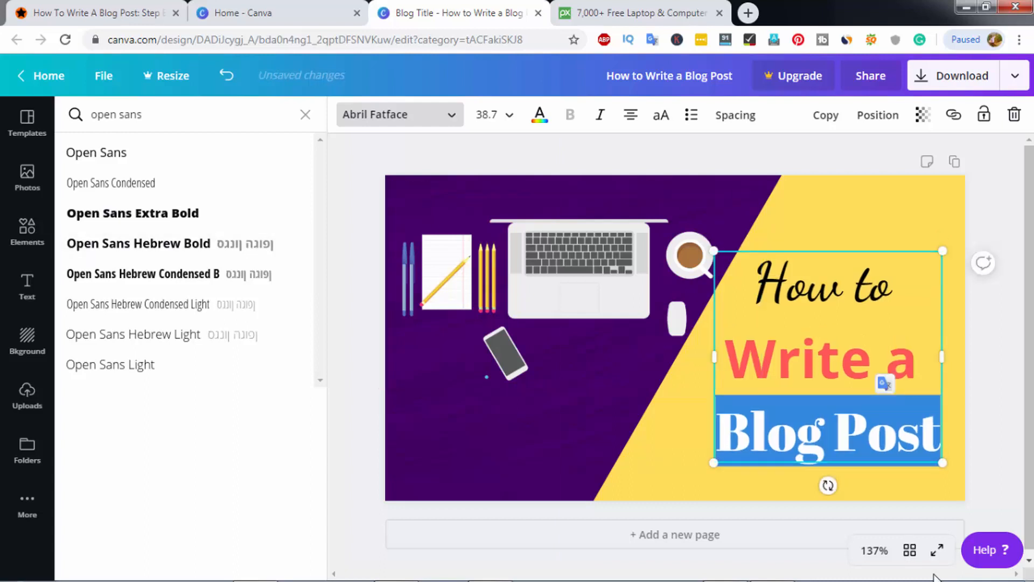
pyautogui.click(305, 115)
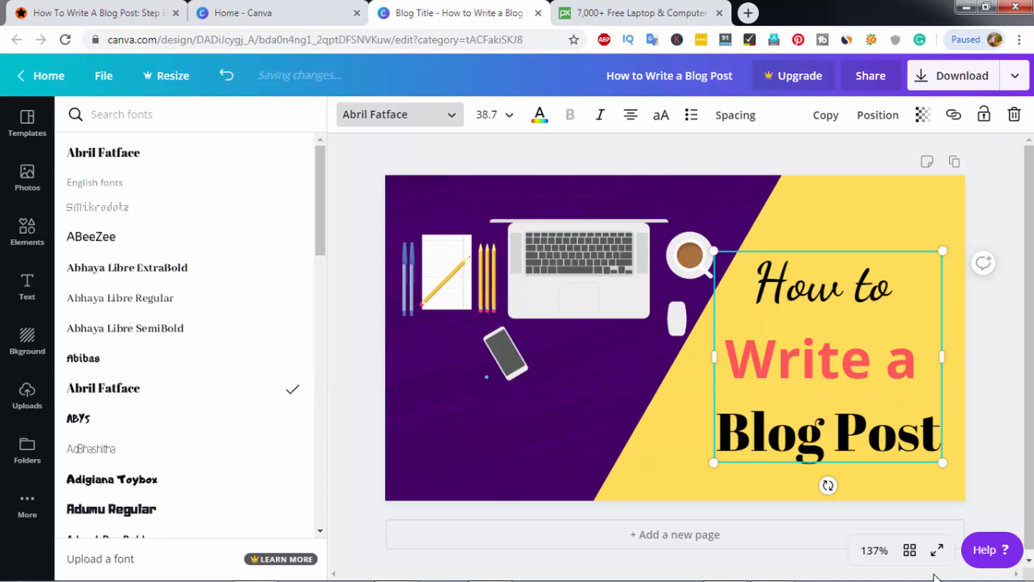
pyautogui.scroll(-9, 183, 334)
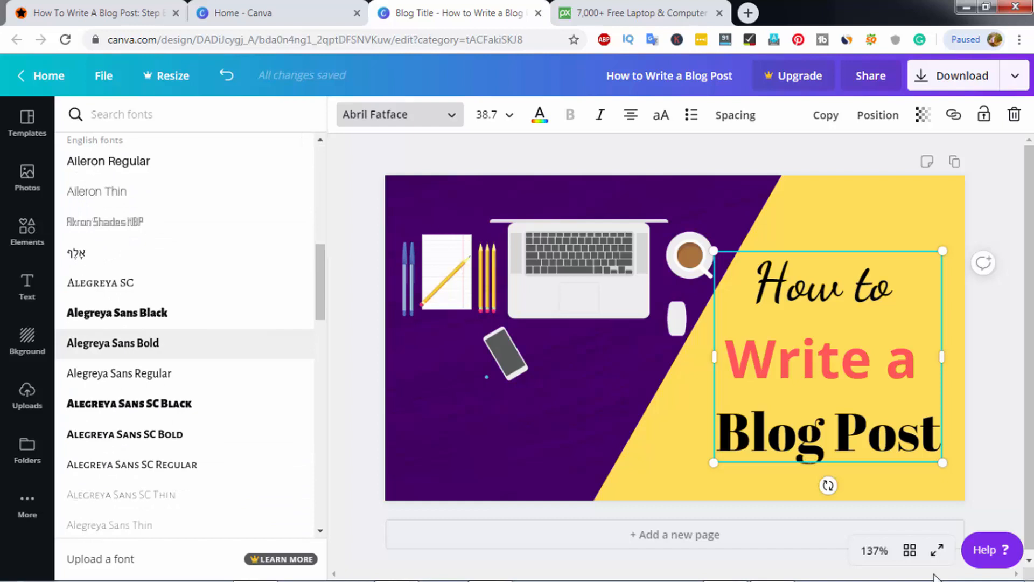
pyautogui.scroll(-6, 184, 343)
pyautogui.scroll(3, 183, 343)
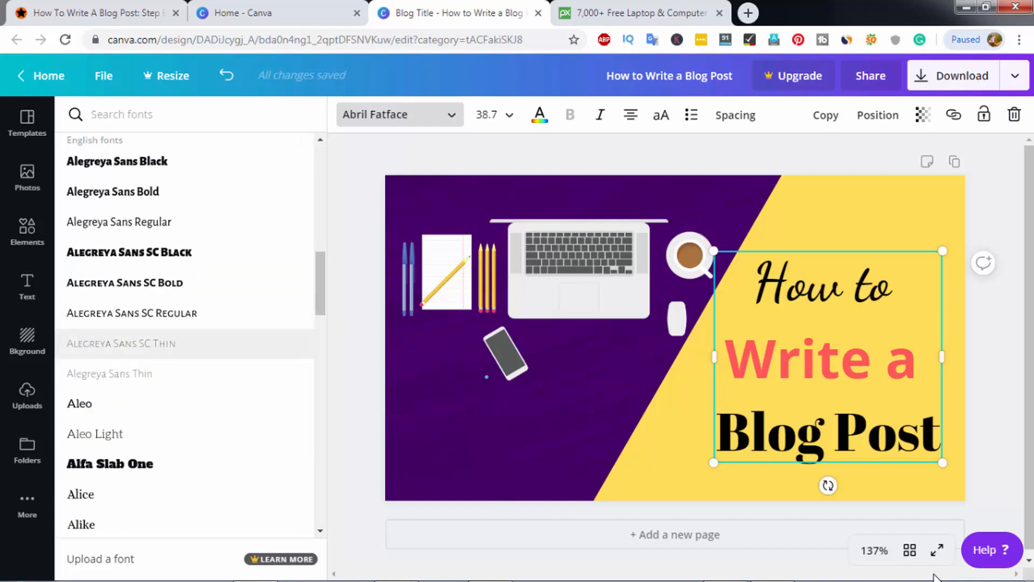
pyautogui.write('ana')
pyautogui.press('Return')
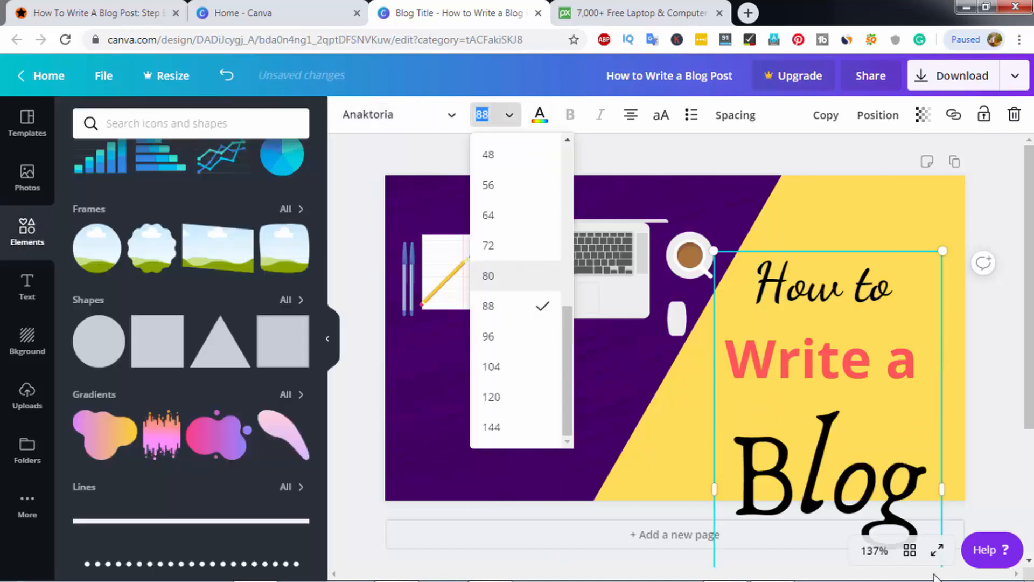
# Set the font size of the "Blog Post" line to 50 and deselect the heading.
pyautogui.click(489, 185)
pyautogui.click(483, 115)
pyautogui.click(490, 231)
pyautogui.press('Return')
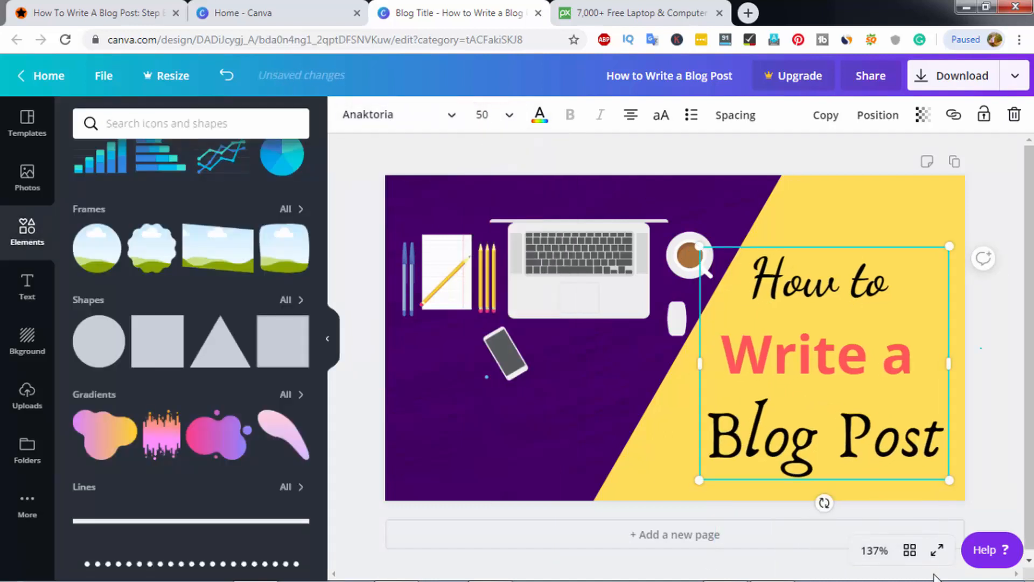
pyautogui.press('Escape')
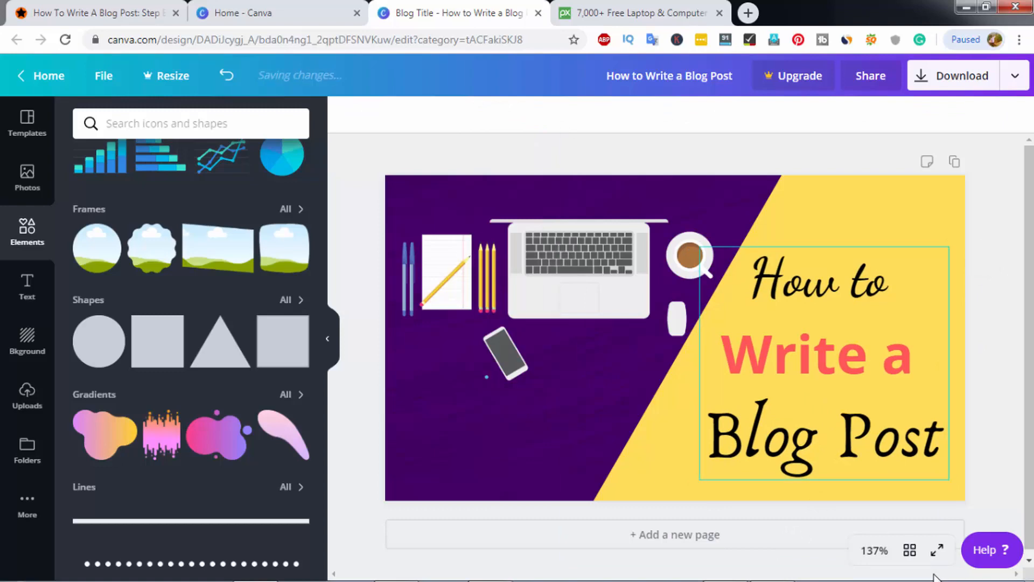
# Add the uploaded orange circle logo with the black star to the banner as a separate image, undoing its replacement of the laptop graphic.
pyautogui.click(27, 396)
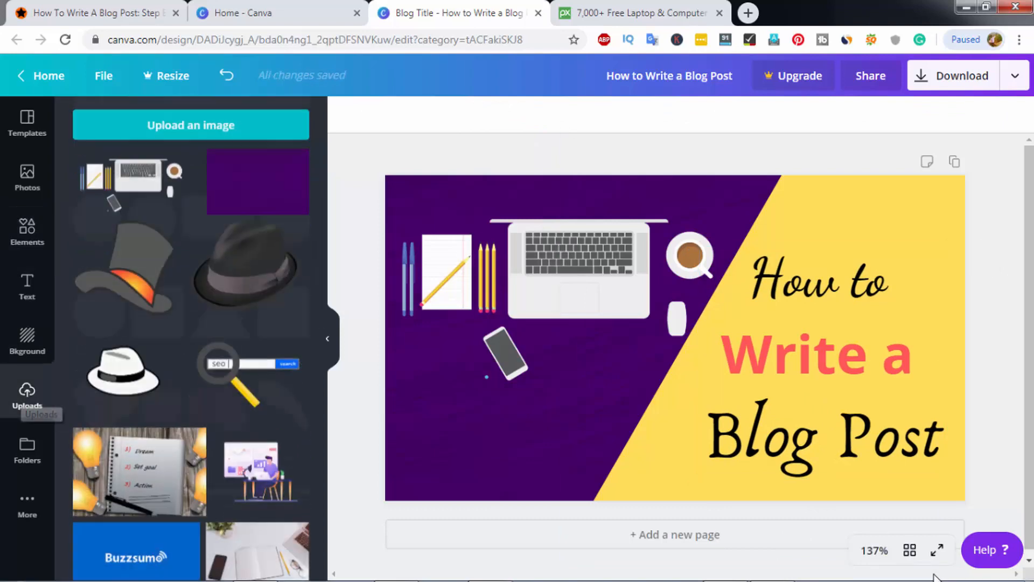
pyautogui.scroll(-7, 141, 364)
pyautogui.scroll(-6, 191, 345)
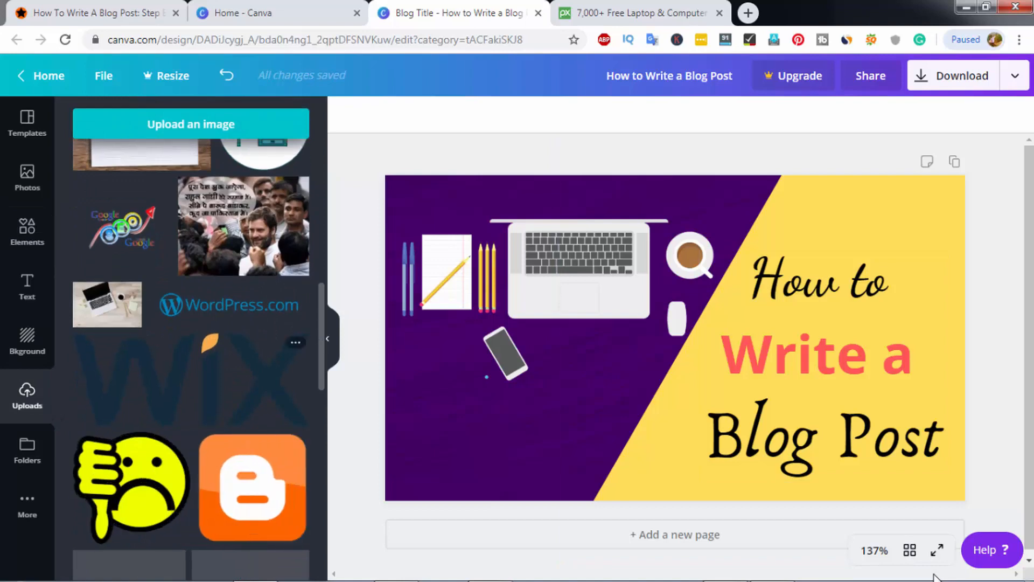
pyautogui.scroll(10, 258, 399)
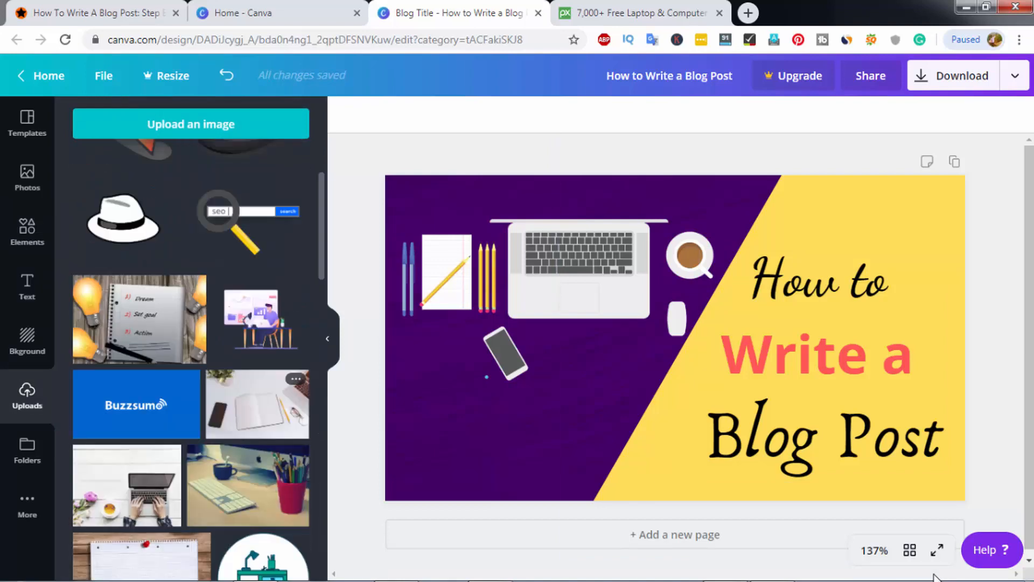
pyautogui.scroll(3, 191, 345)
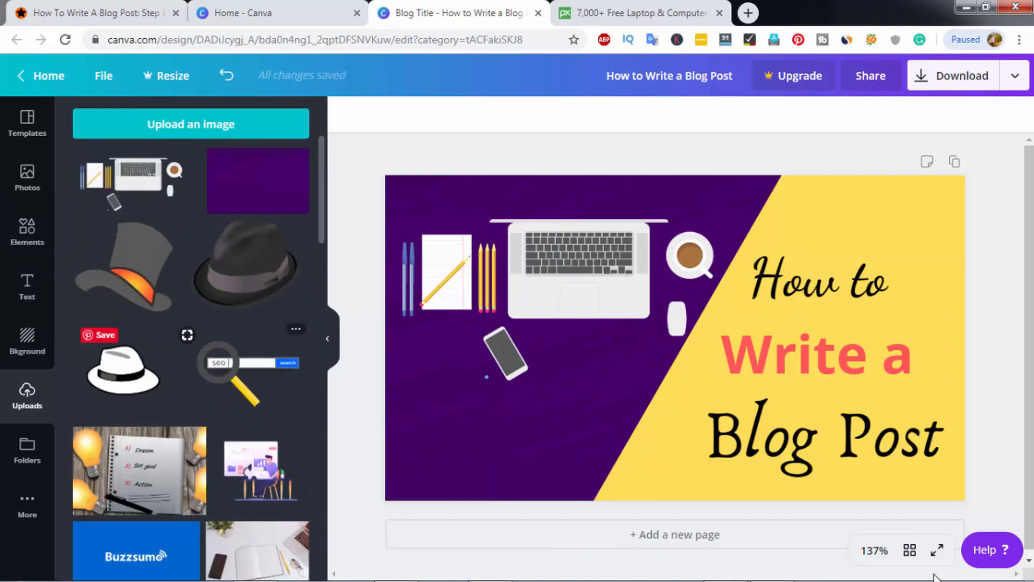
pyautogui.scroll(-8, 192, 345)
pyautogui.scroll(5, 191, 344)
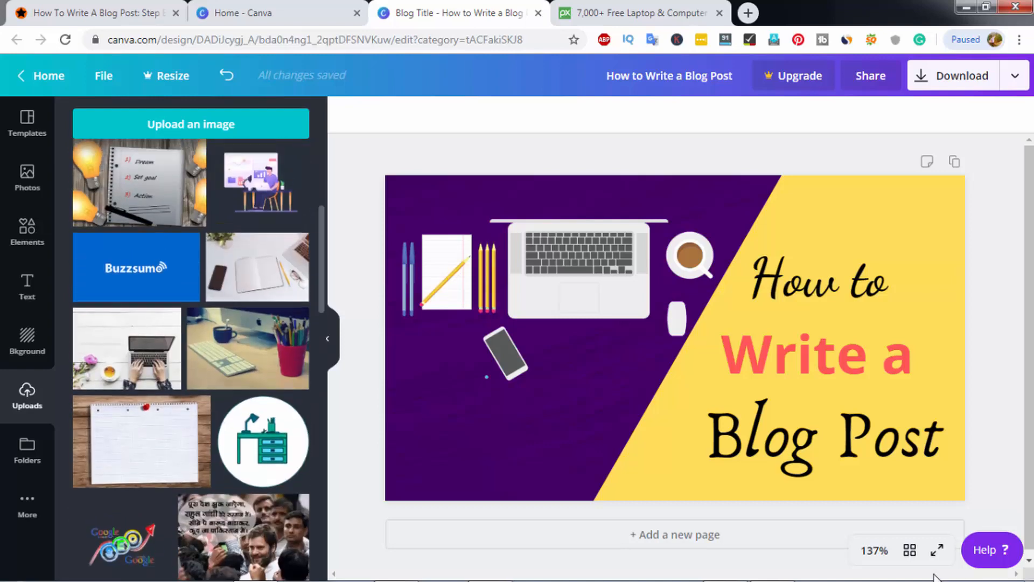
pyautogui.scroll(-5, 191, 345)
pyautogui.scroll(-8, 191, 345)
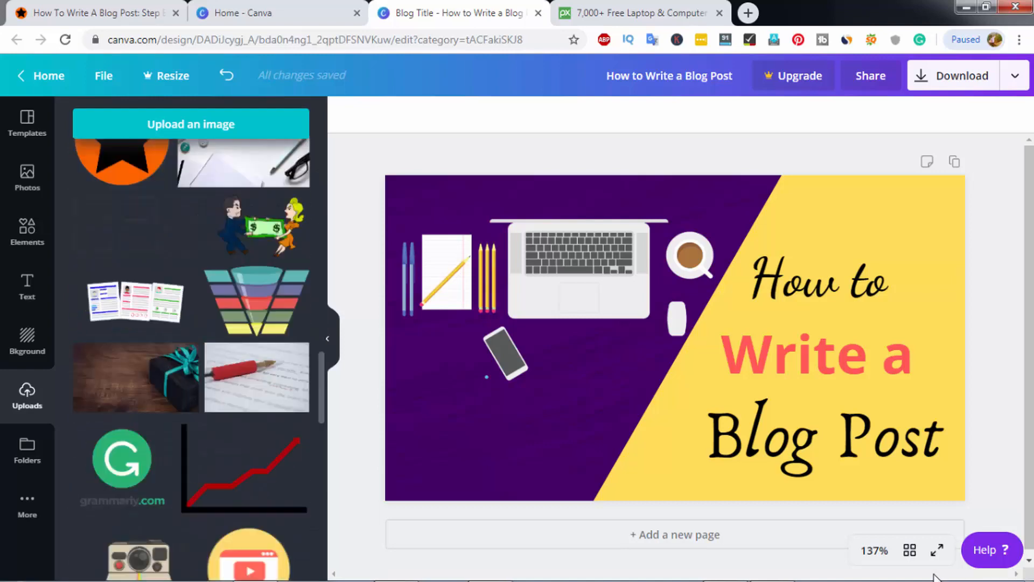
pyautogui.scroll(2, 192, 345)
pyautogui.moveTo(121, 267); pyautogui.dragTo(571, 285)
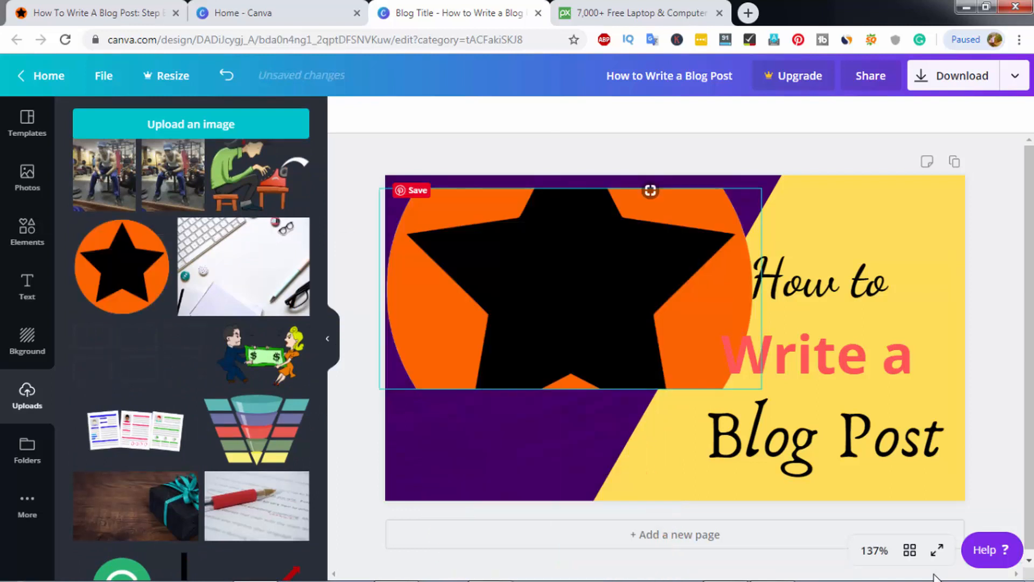
pyautogui.hotkey('ctrl', 'z')
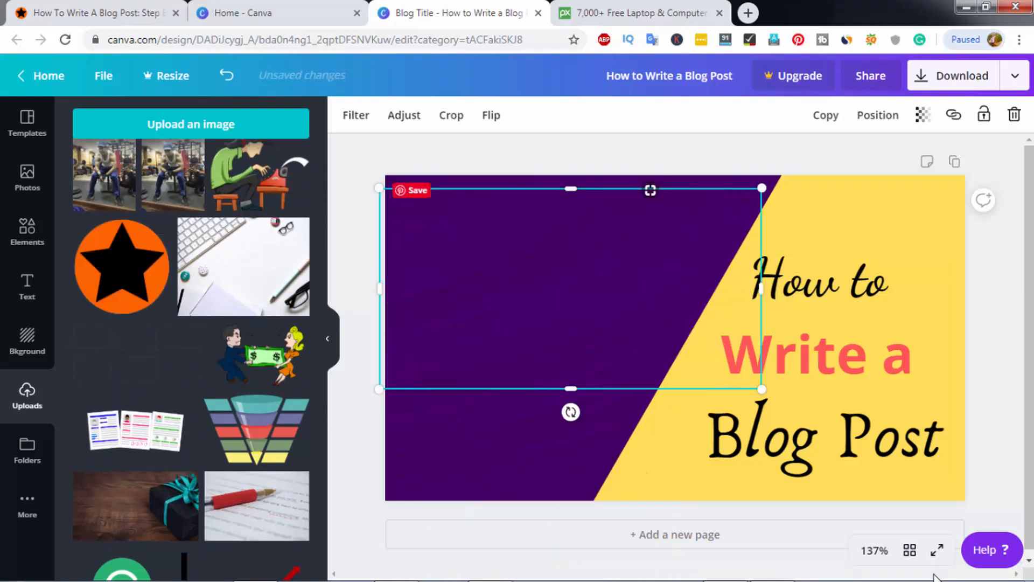
pyautogui.hotkey('ctrl', 'y')
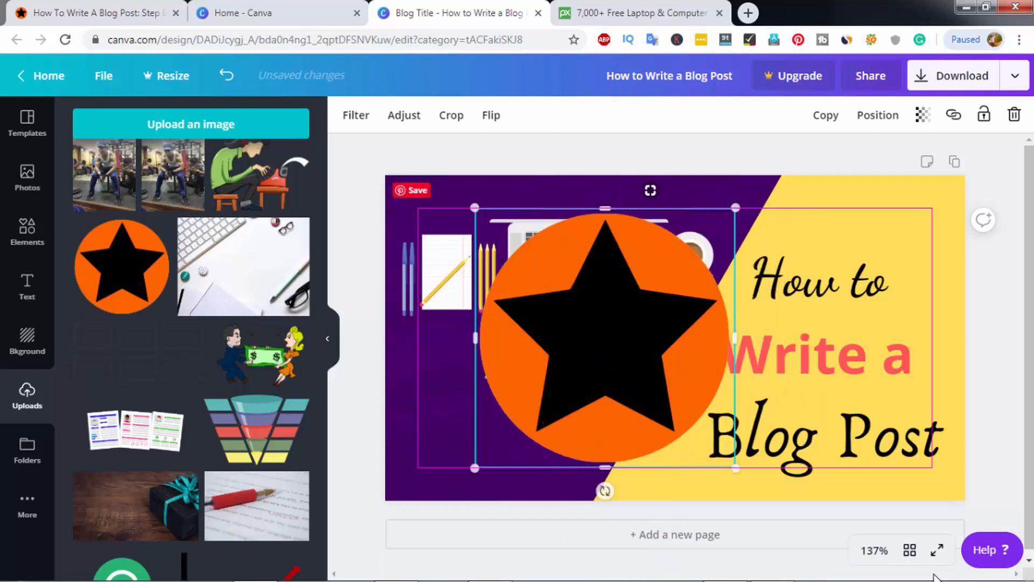
# Shrink the star logo to a small badge, place it in the banner's lower-left corner and deselect it.
pyautogui.moveTo(674, 220); pyautogui.dragTo(483, 412)
pyautogui.moveTo(448, 446)
pyautogui.mouseDown()
pyautogui.moveTo(510, 441)
pyautogui.moveTo(452, 445)
pyautogui.mouseUp()
pyautogui.click(992, 367)
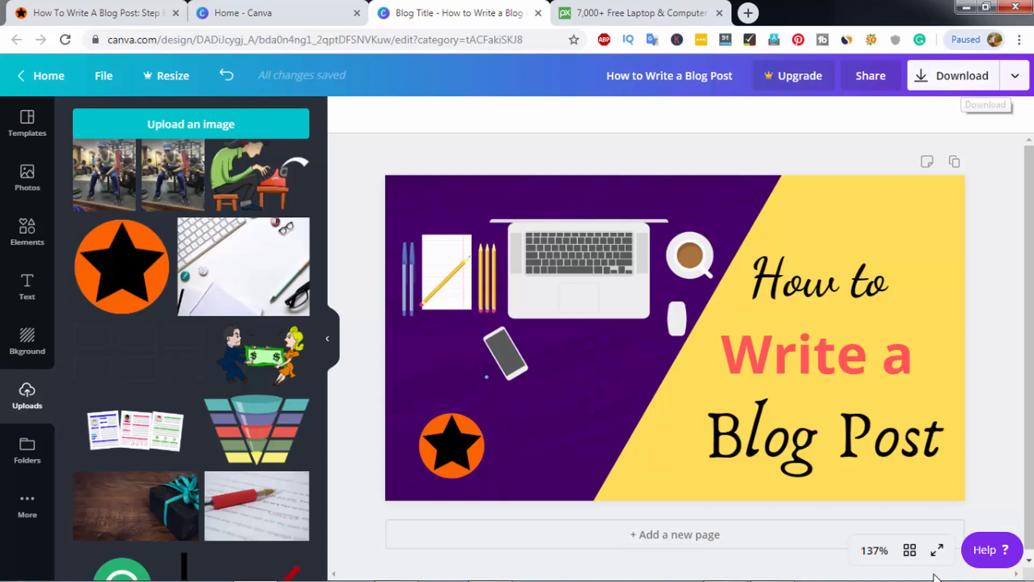
# Download the finished banner as a PNG file.
pyautogui.click(955, 75)
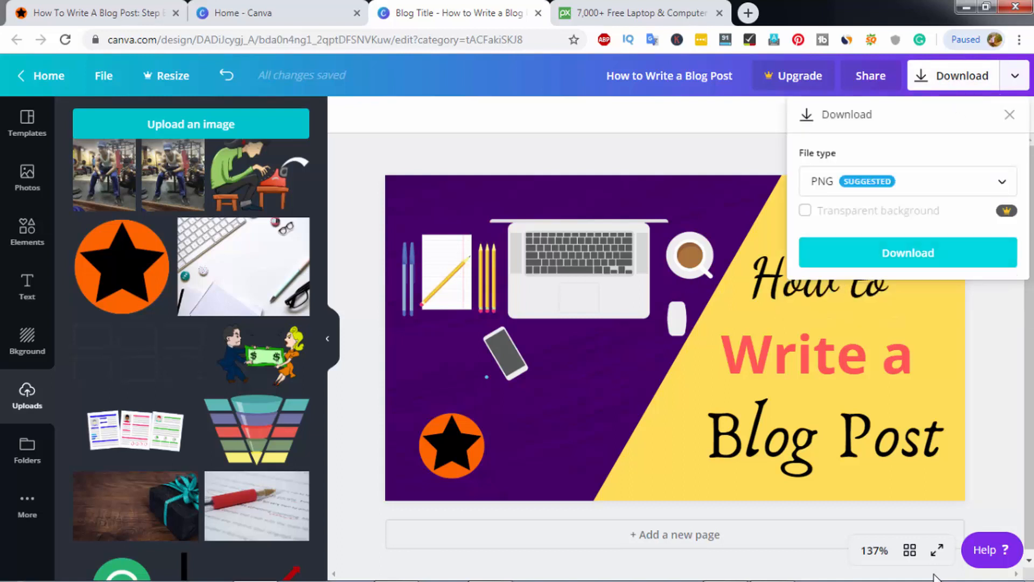
pyautogui.click(948, 258)
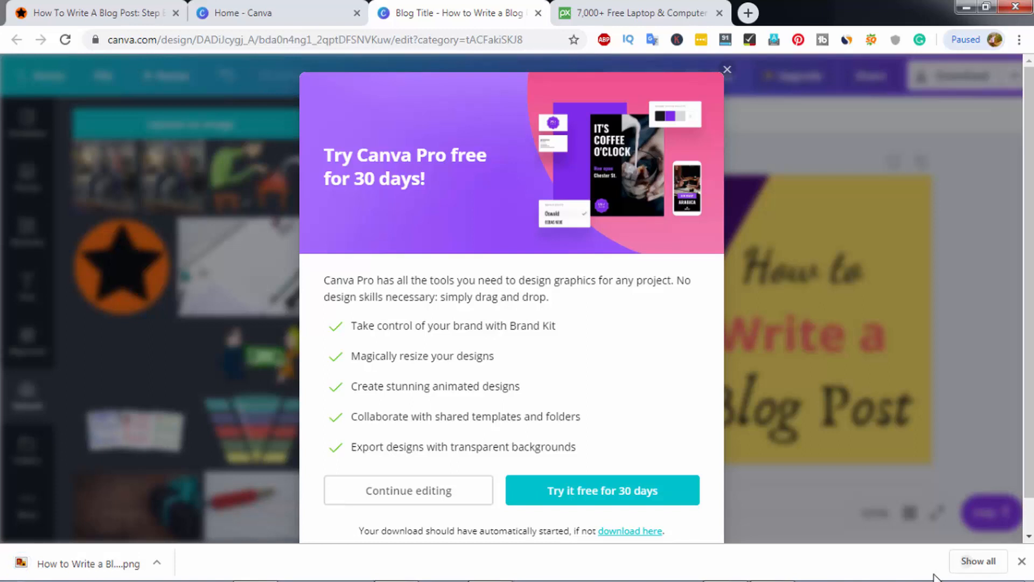
# Show the browser's full downloads list and open How to Write a Blog Post.png in Windows Photo Viewer to inspect the banner.
pyautogui.click(973, 561)
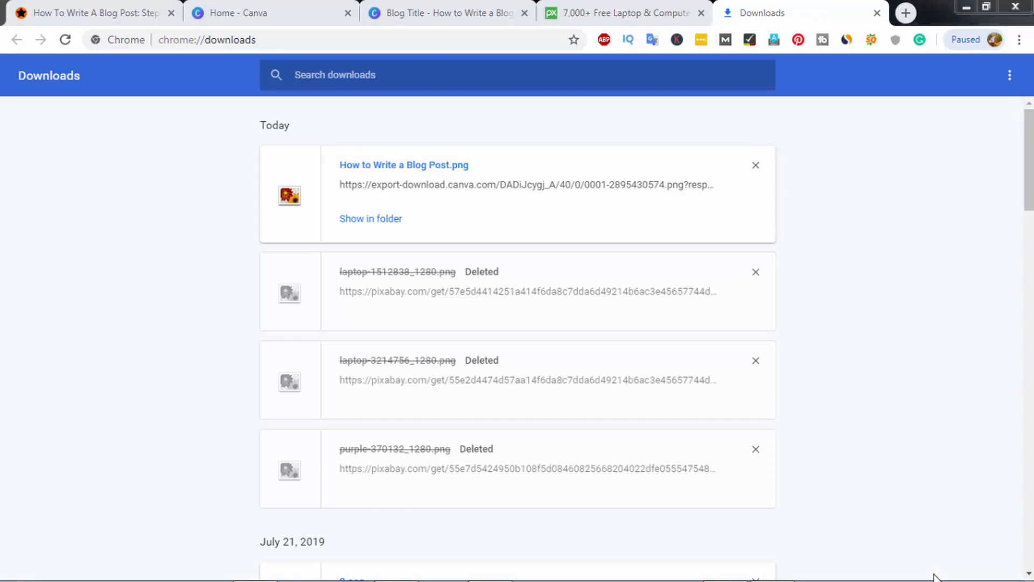
pyautogui.press('Return')
pyautogui.scroll(2, 935, 578)
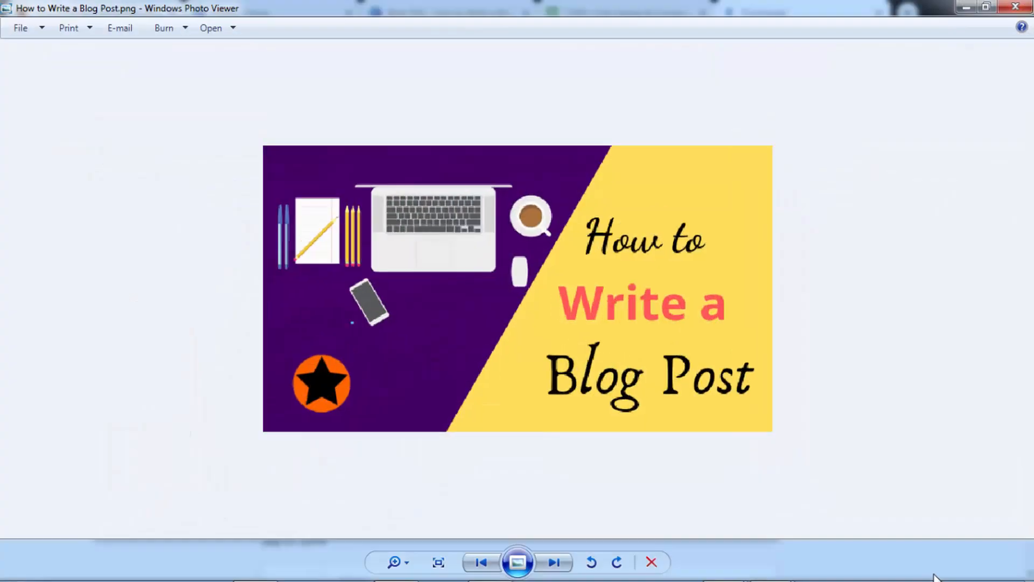
pyautogui.scroll(-2, 934, 578)
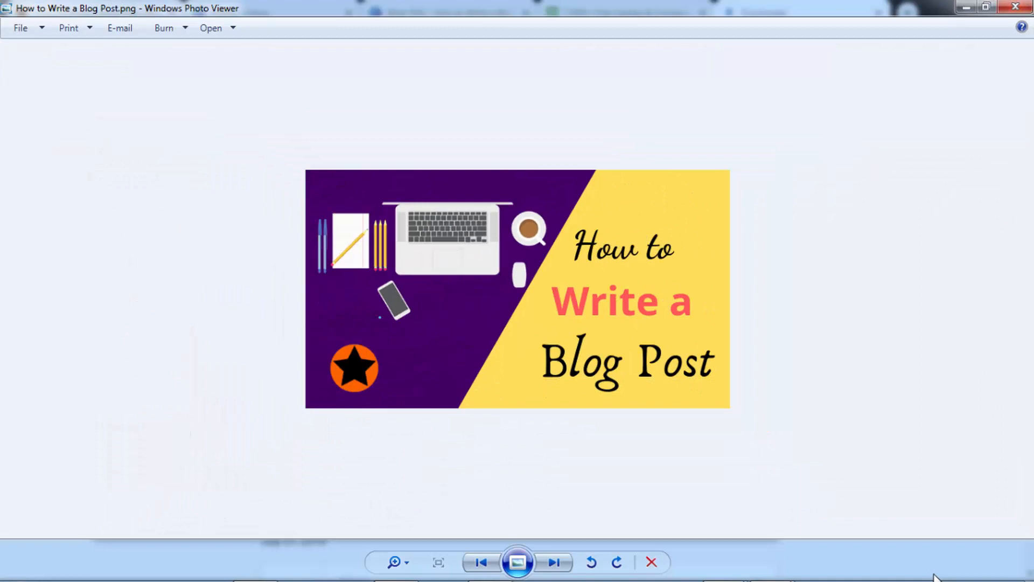